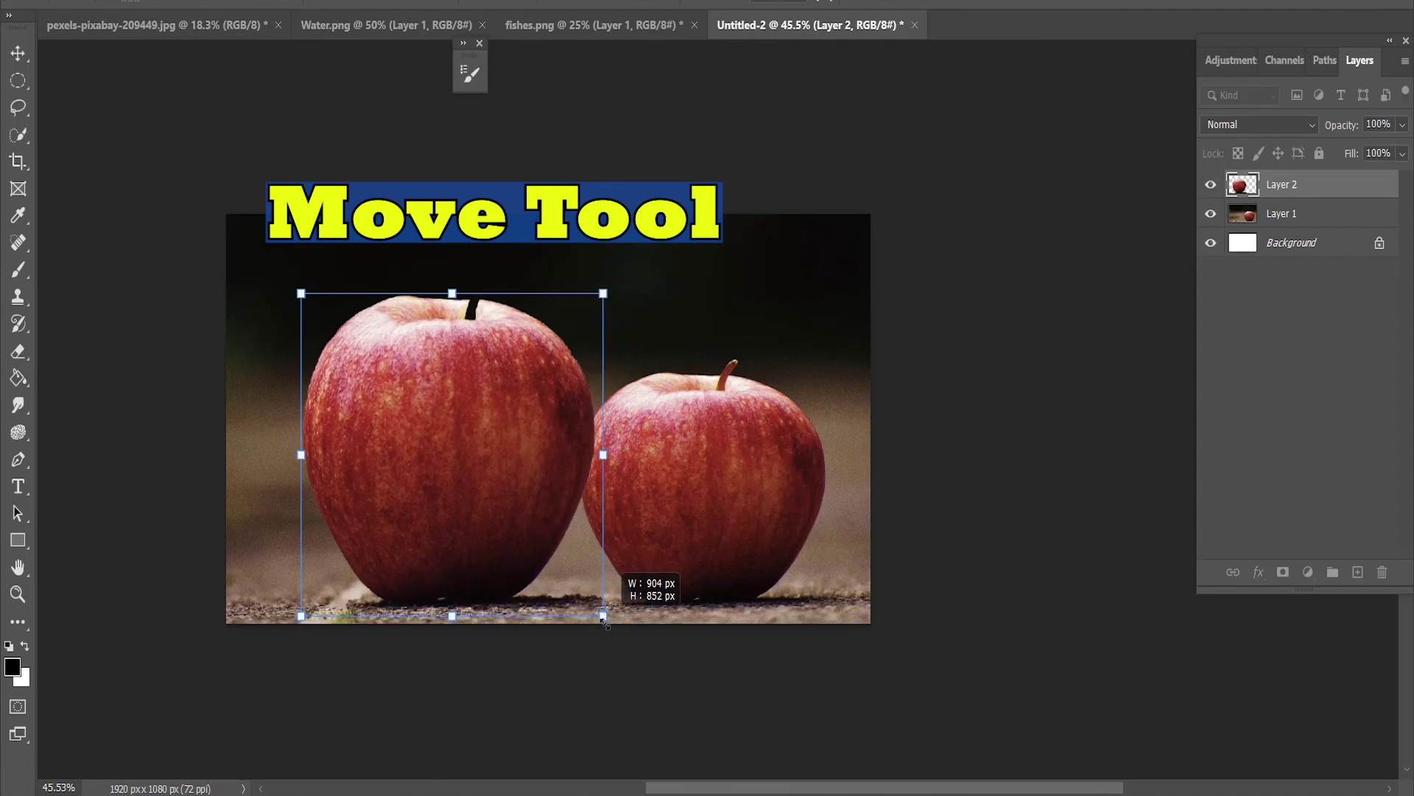
Scale down the apple on Layer 2, tilt it slightly counterclockwise and place it overlapping the front of the other apple.
left_click_drag(301, 293, 361, 381)
left_click_drag(449, 433, 512, 446)
left_click_drag(648, 380, 641, 348)
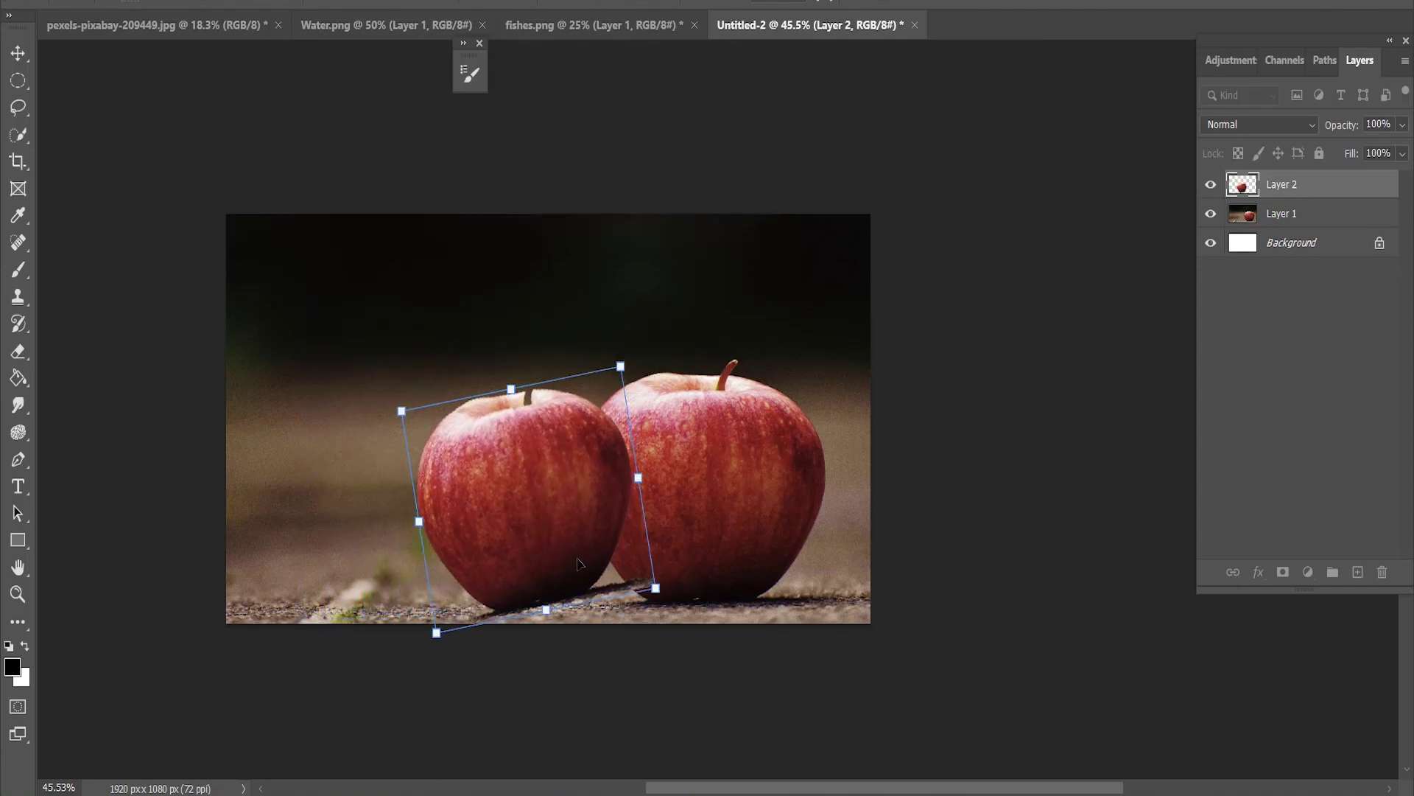
Warp the base of the Layer 2 apple by reshaping its bottom edge, and apply the transform.
right_click(557, 510)
left_click(611, 207)
left_click_drag(595, 610, 643, 608)
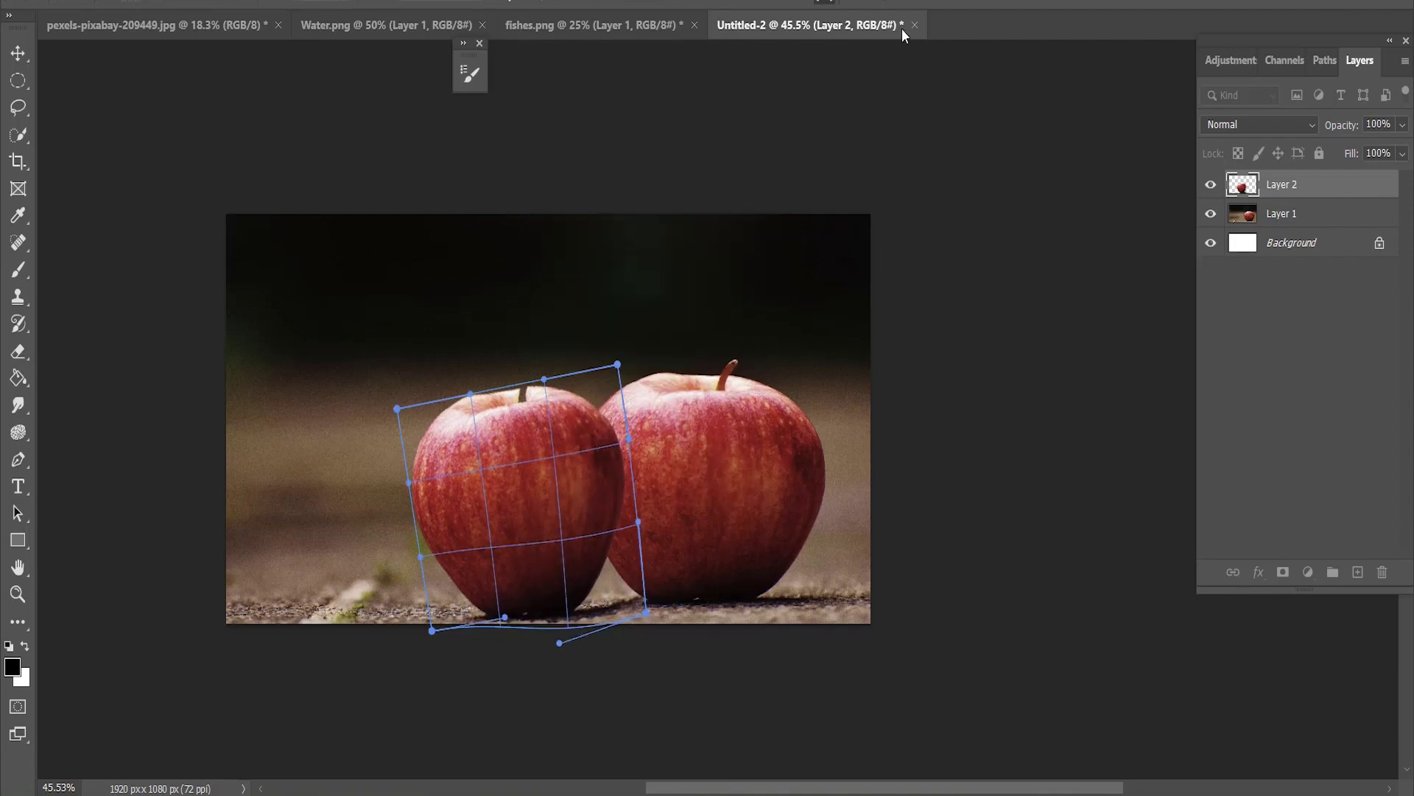
left_click(825, 3)
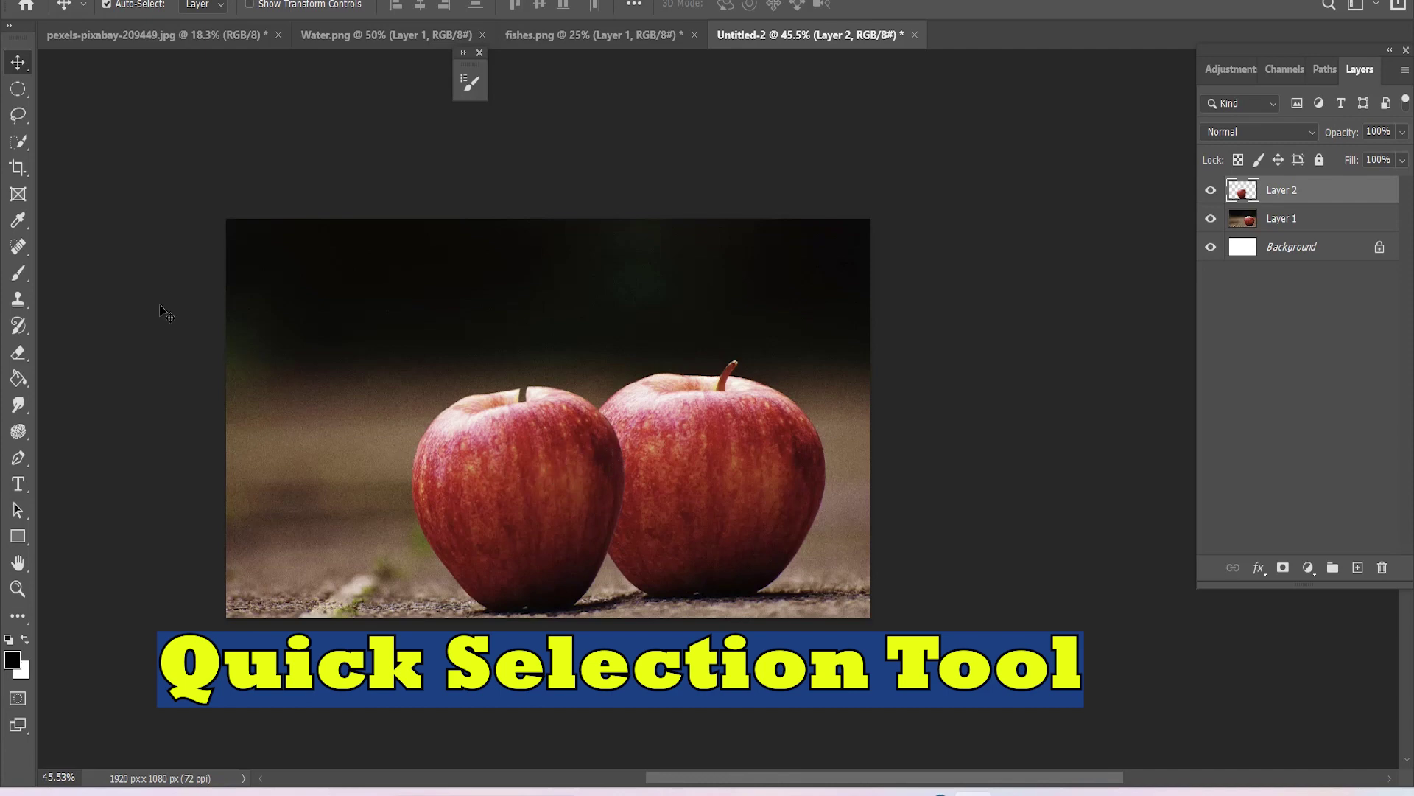
Select the front apple with Quick Selection, subtract its upper part with the Lasso, and hide the remaining lower part with a layer mask.
left_click(18, 141)
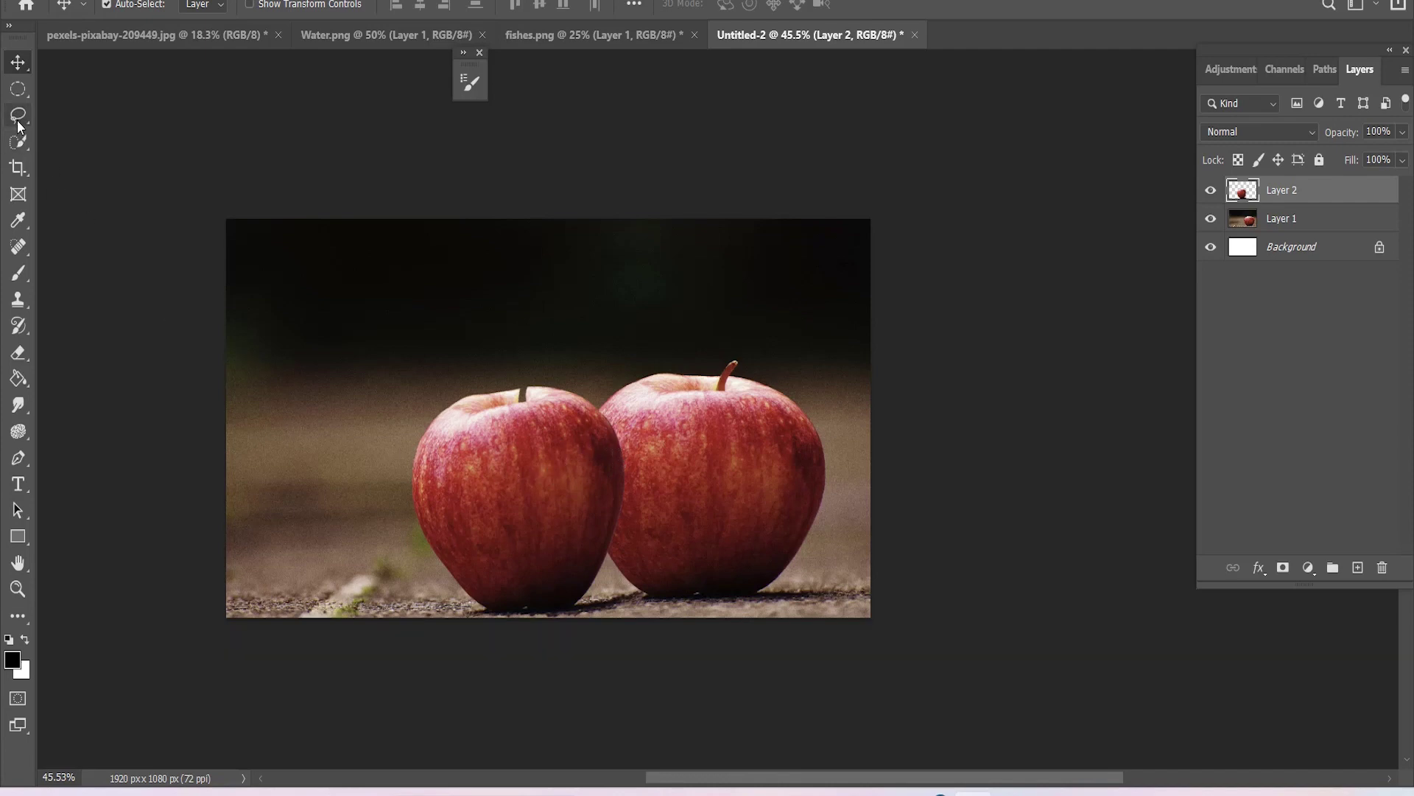
left_click(611, 469)
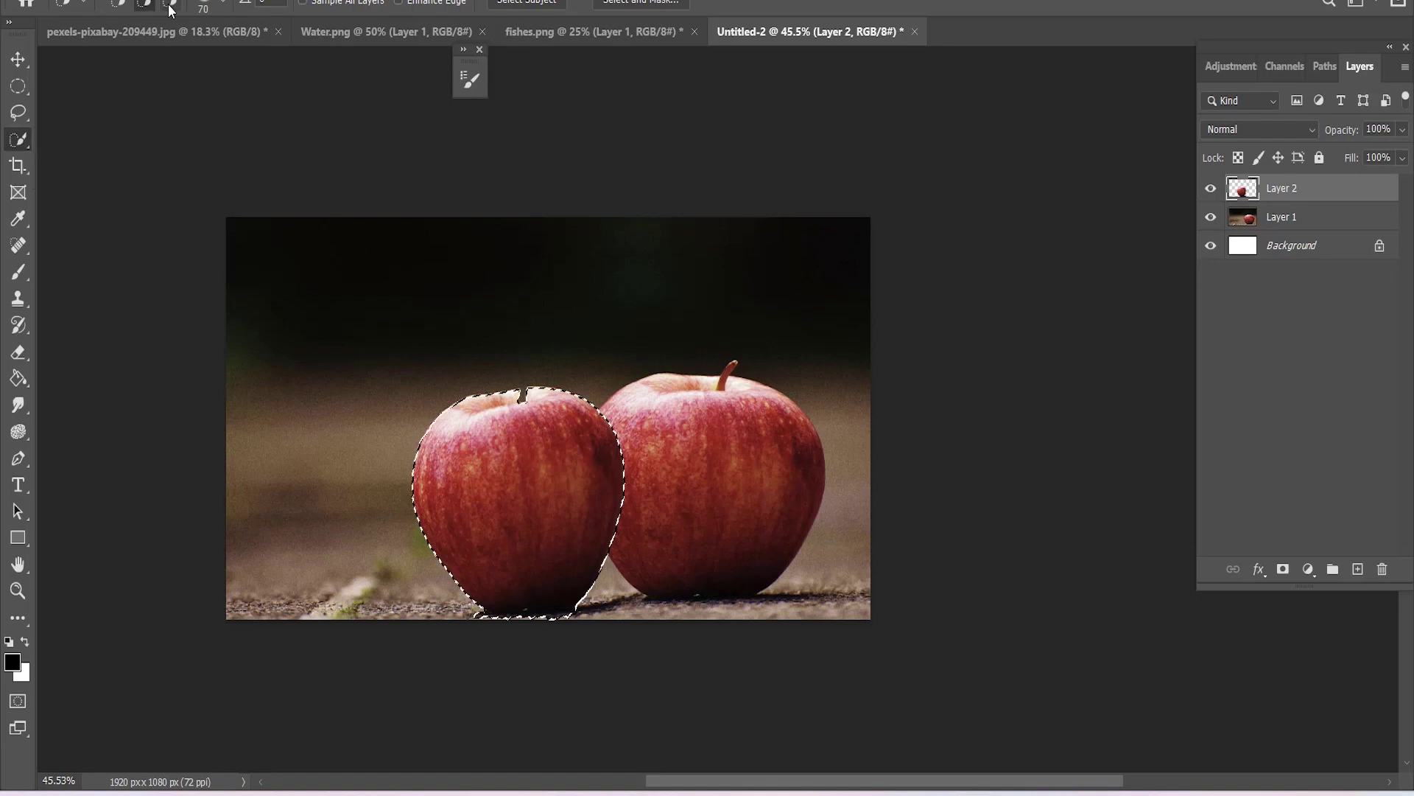
left_click(24, 122)
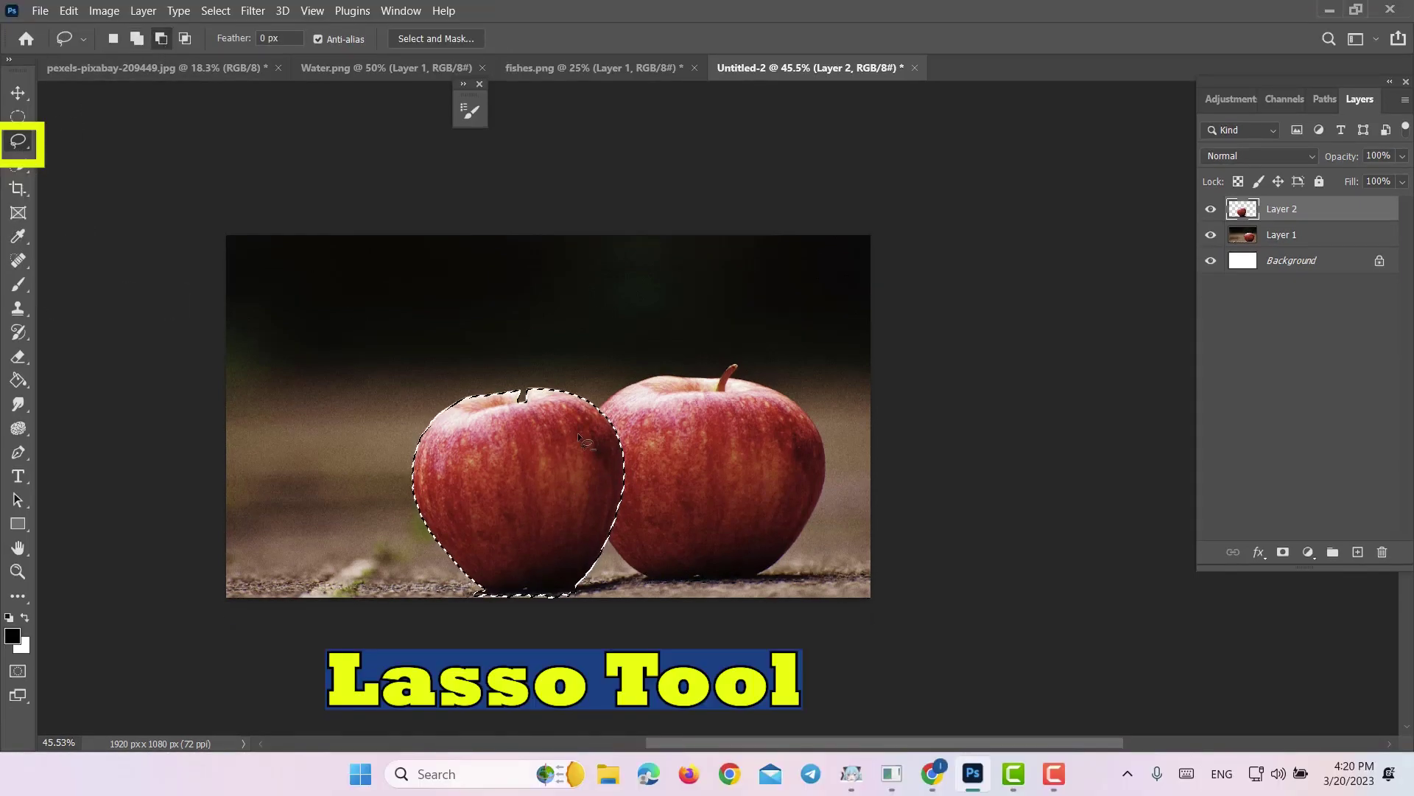
left_click_drag(612, 425, 560, 451)
mouse_move(397, 478)
left_mouse_down()
mouse_move(421, 402)
mouse_move(538, 369)
mouse_move(623, 395)
mouse_move(611, 427)
left_mouse_up()
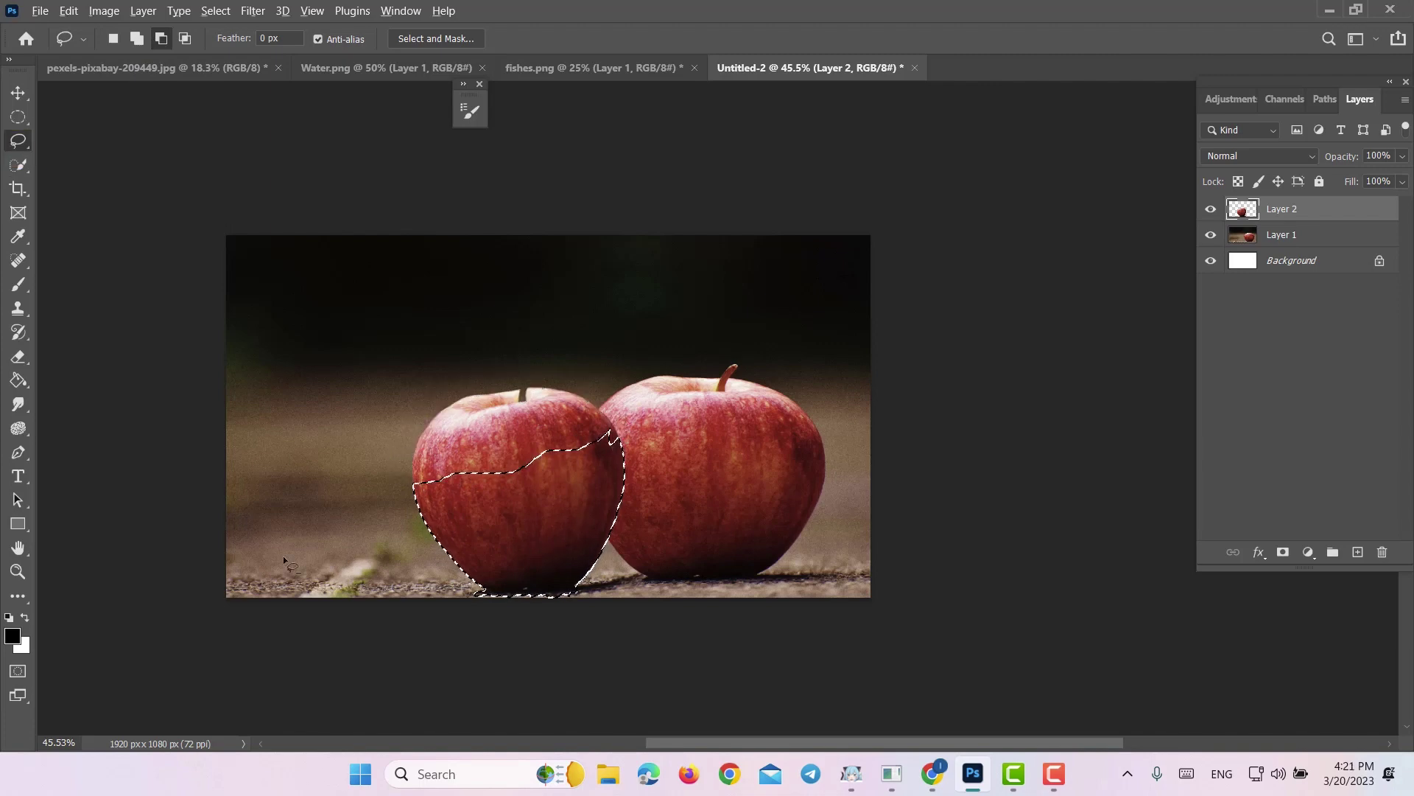
left_click(1282, 554)
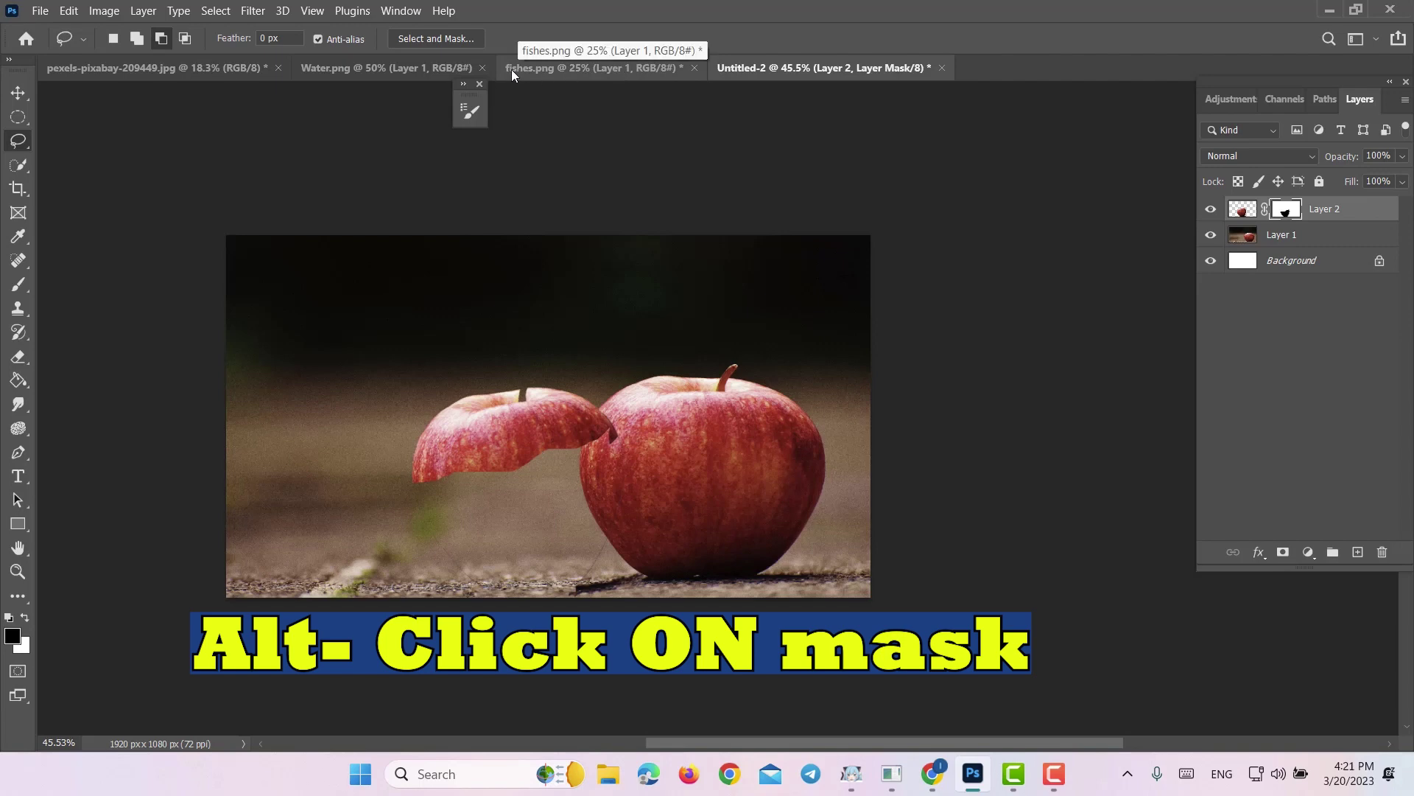
Bring the water image from Water.png into the Untitled-2 composition with the Move tool.
left_click(369, 68)
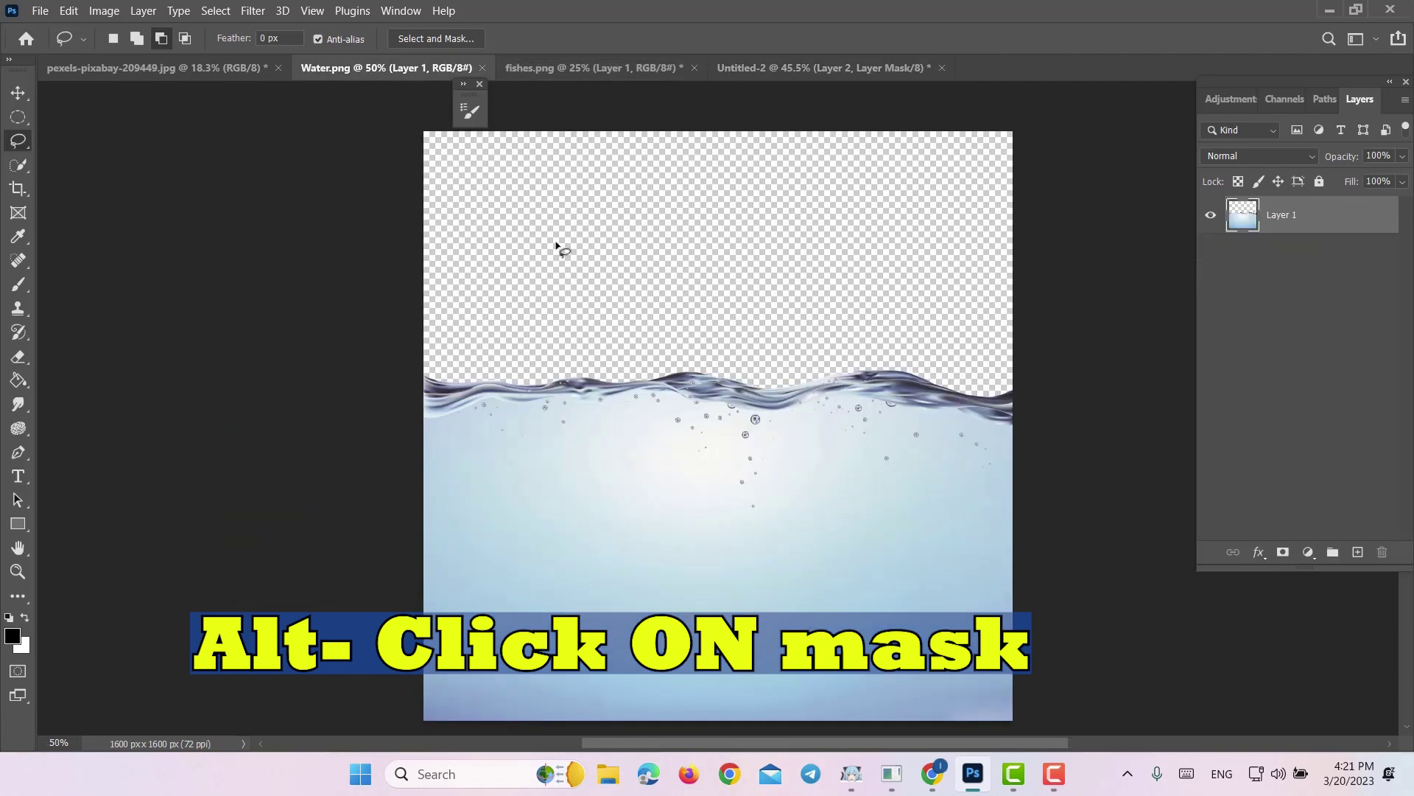
left_click(18, 93)
left_click_drag(720, 546, 511, 529)
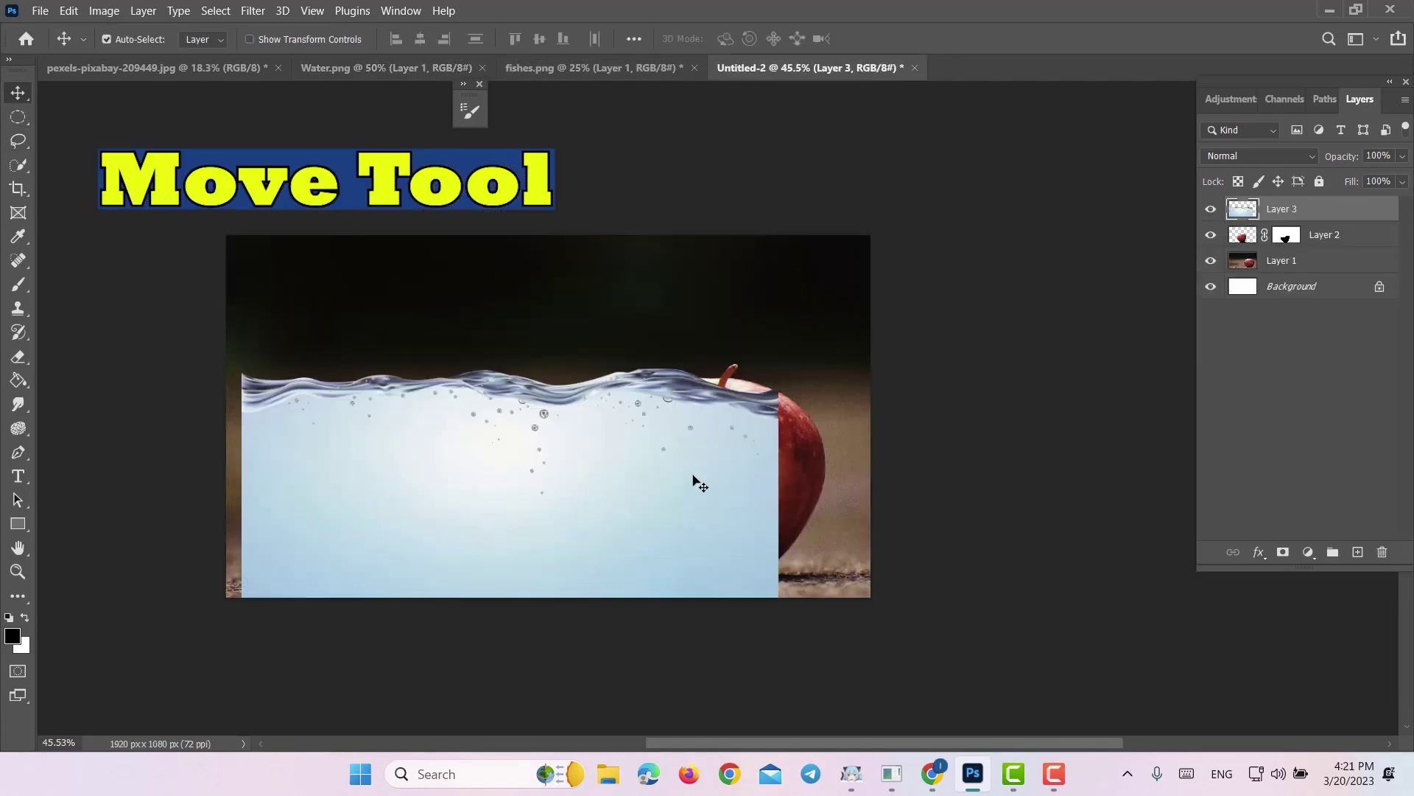
Transform the water layer to about 47% width and 45% height, rotate it -15.10° and place it over the front apple's hidden lower part.
key("ctrl+t")
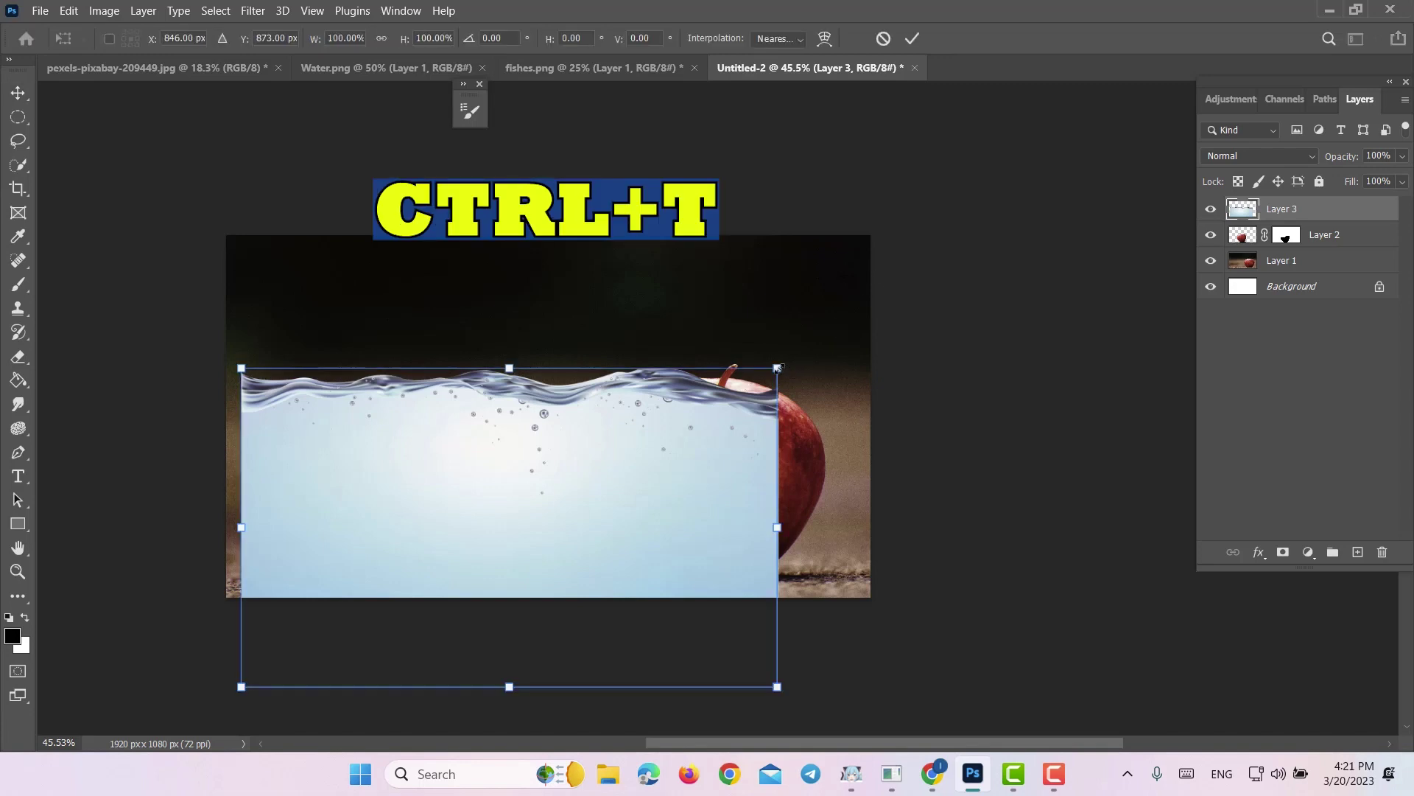
left_click_drag(778, 367, 646, 395)
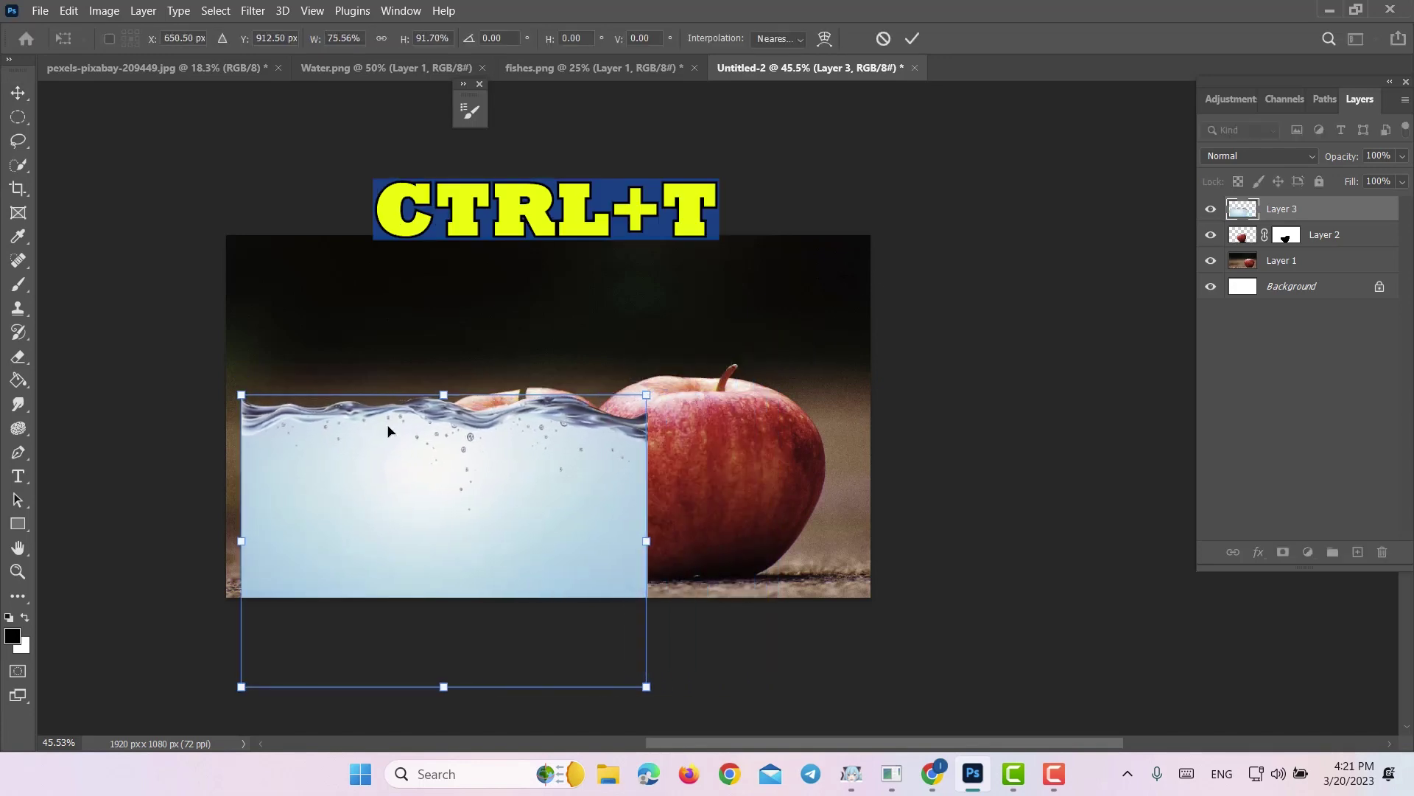
left_click_drag(237, 396, 332, 441)
left_click_drag(598, 616, 632, 593)
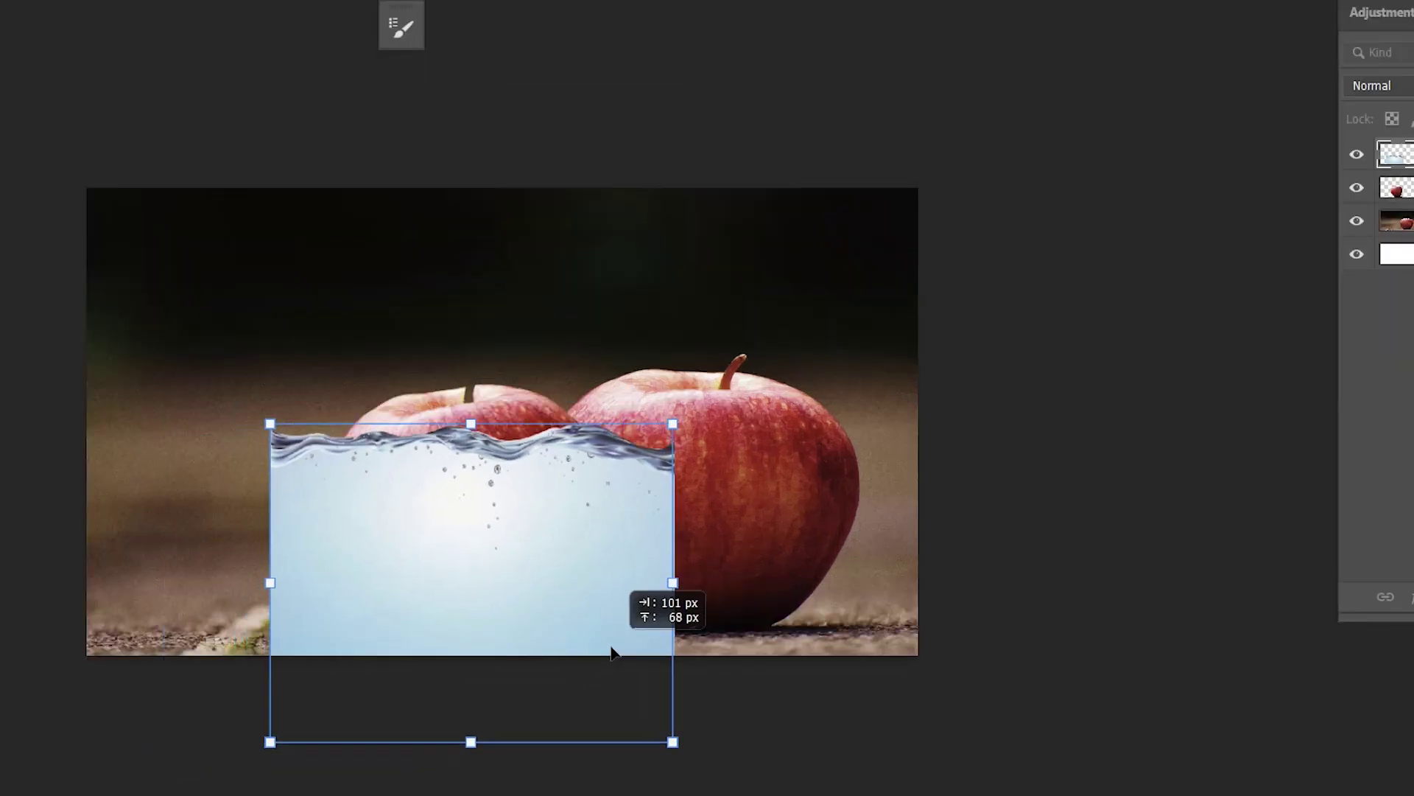
left_click_drag(679, 665, 675, 591)
left_click_drag(677, 392, 634, 412)
left_click_drag(549, 505, 555, 509)
left_click_drag(310, 732, 343, 662)
left_click_drag(504, 617, 514, 649)
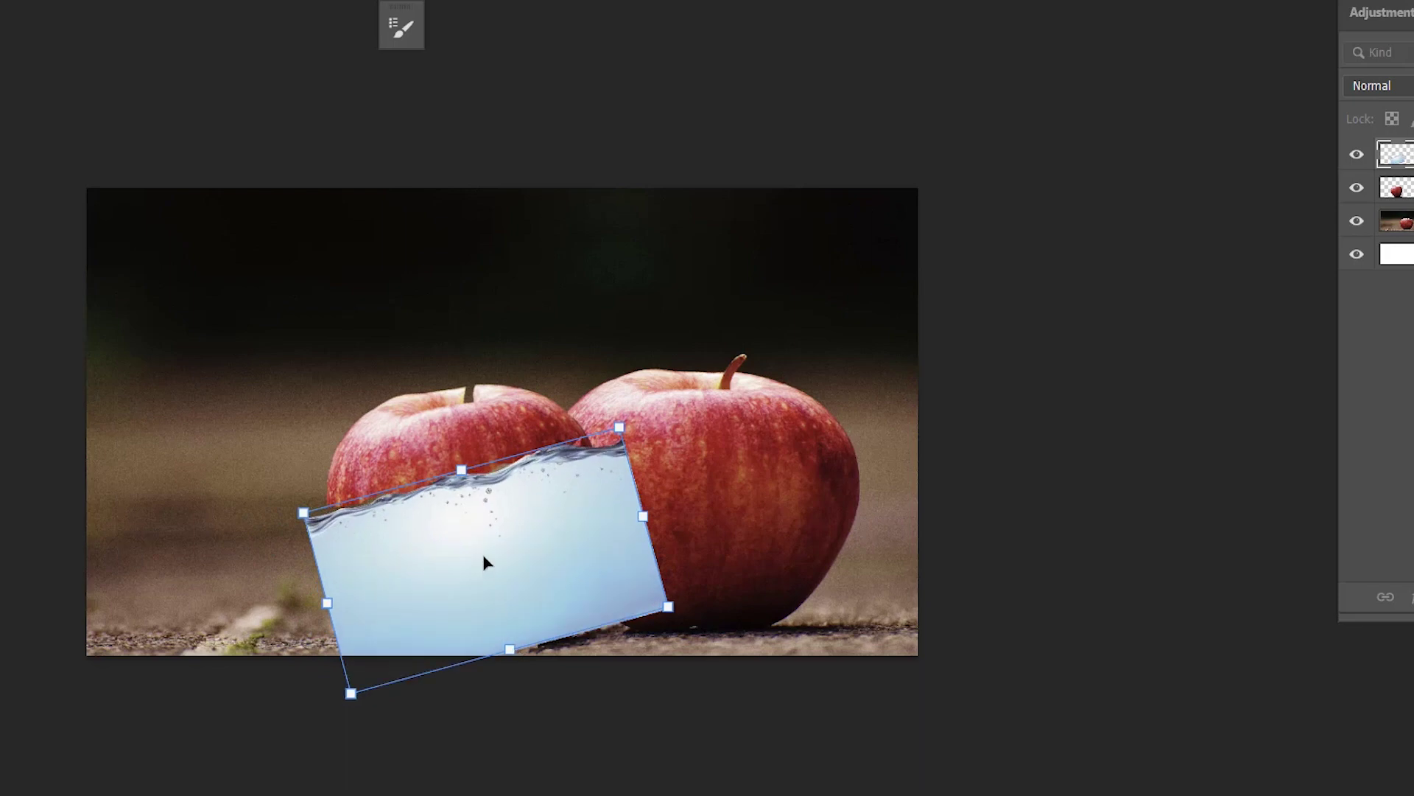
left_click_drag(484, 558, 540, 517)
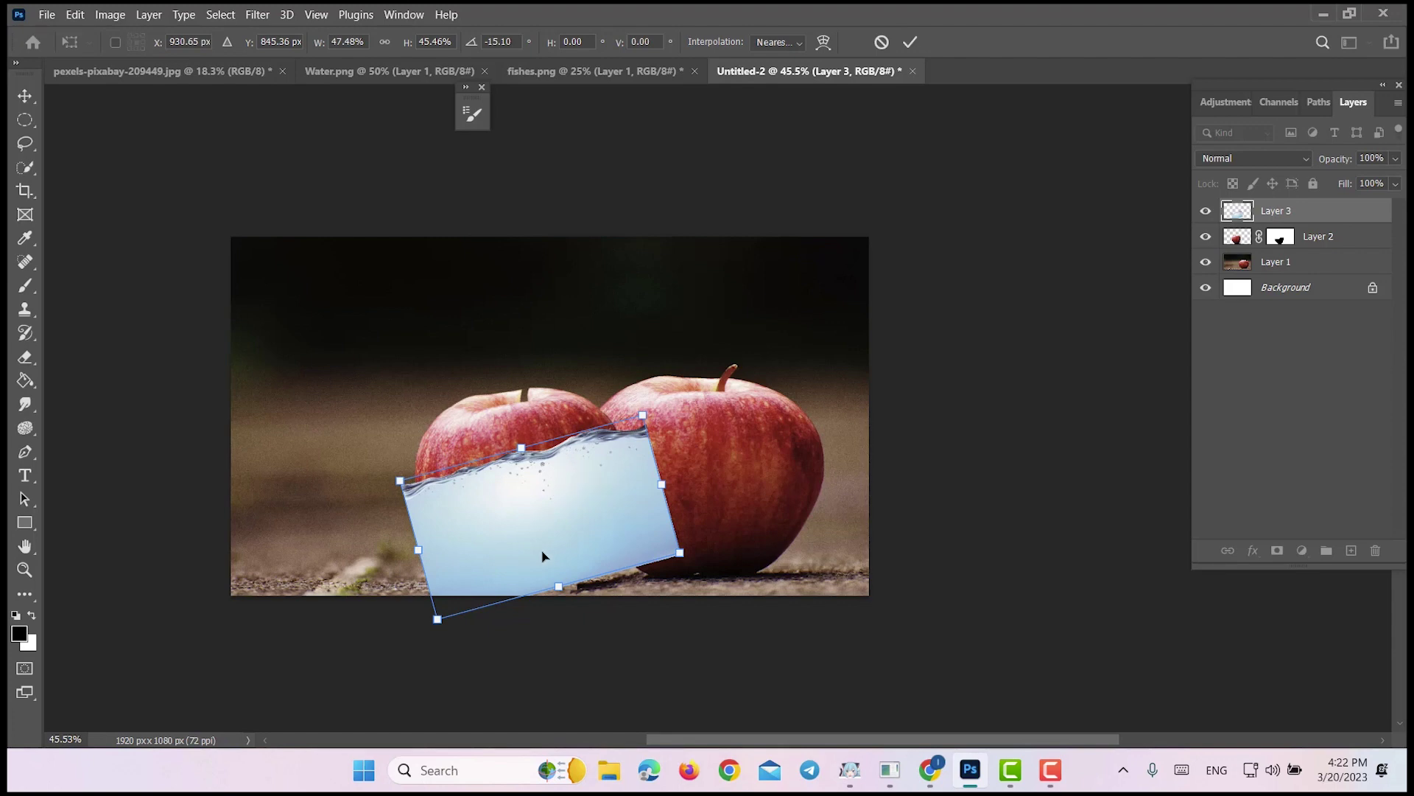
left_click(918, 47)
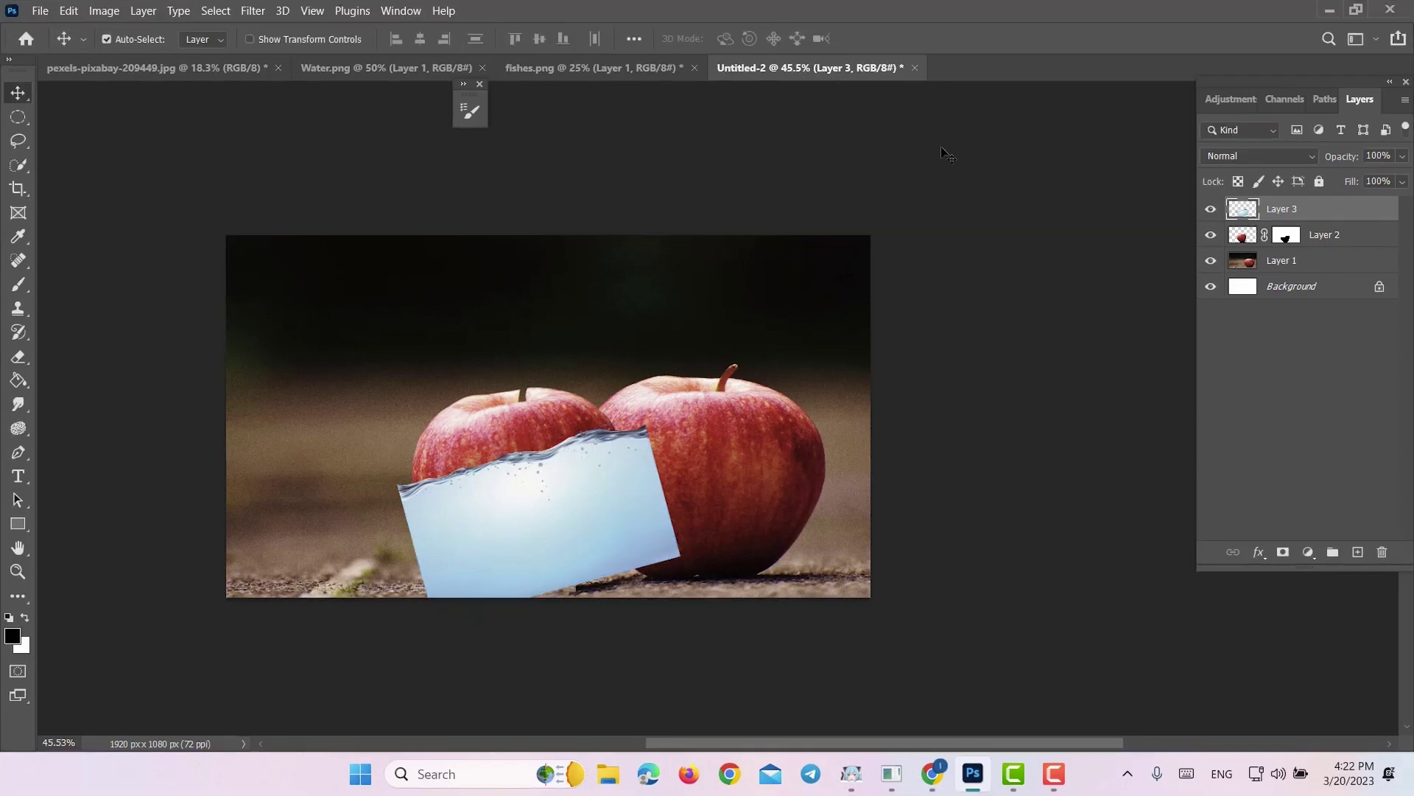
Load the Layer 2 mask as a selection and add an inverted mask from it to the water on Layer 3.
left_click(1290, 240, "ctrl")
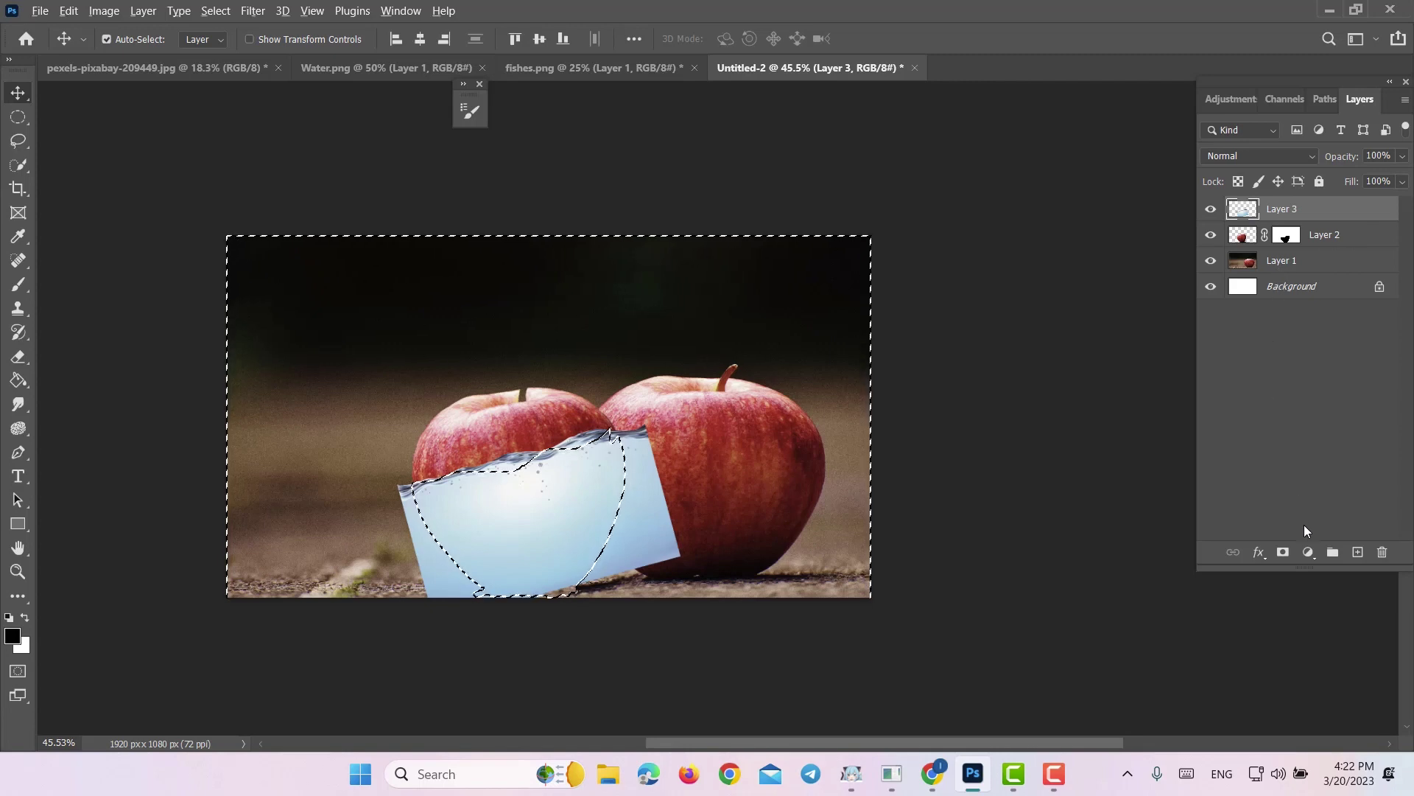
left_click(1286, 553, "alt")
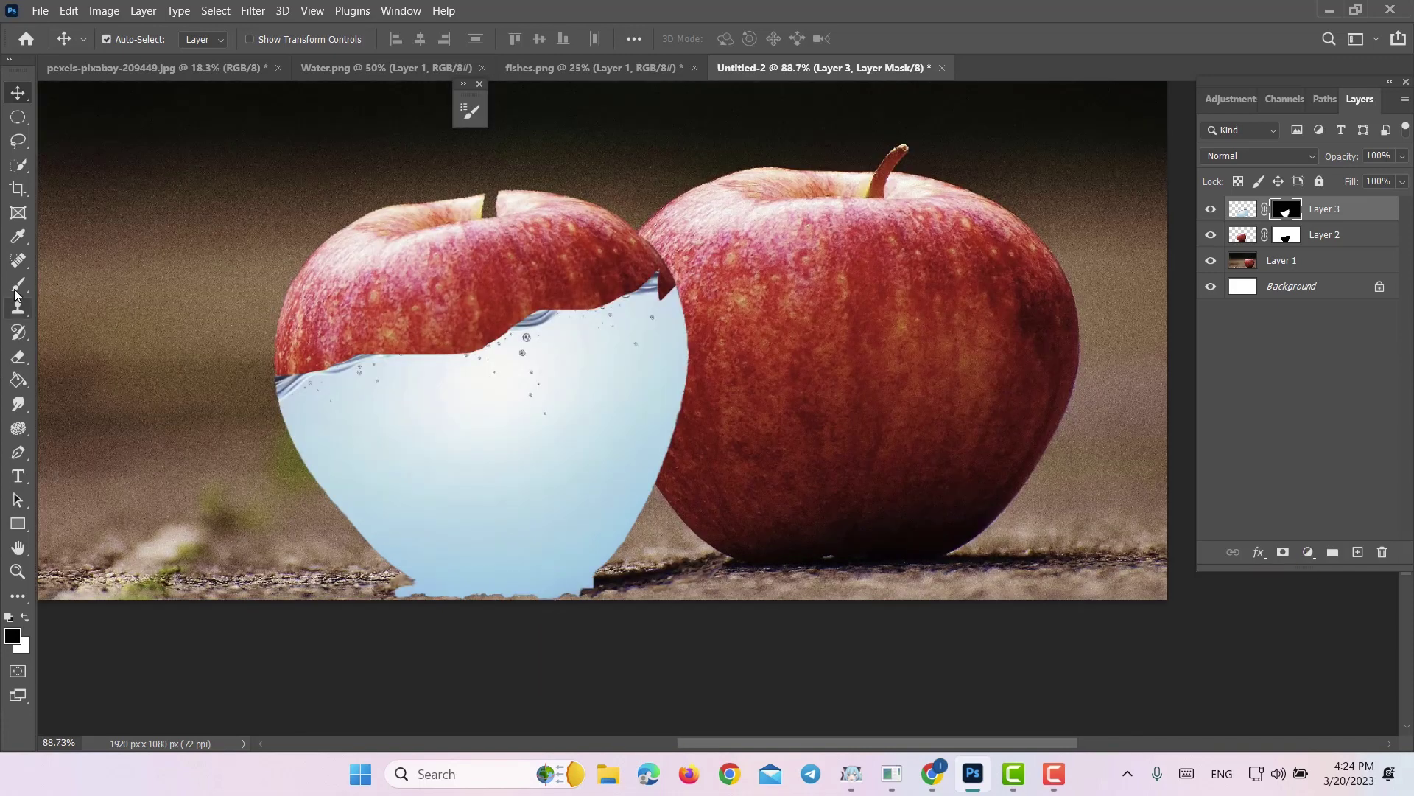
Set the Brush to 89% opacity and paint black on Layer 3's mask to trim the water at the apple's base.
left_click(15, 295)
right_click(17, 288)
left_click(77, 281)
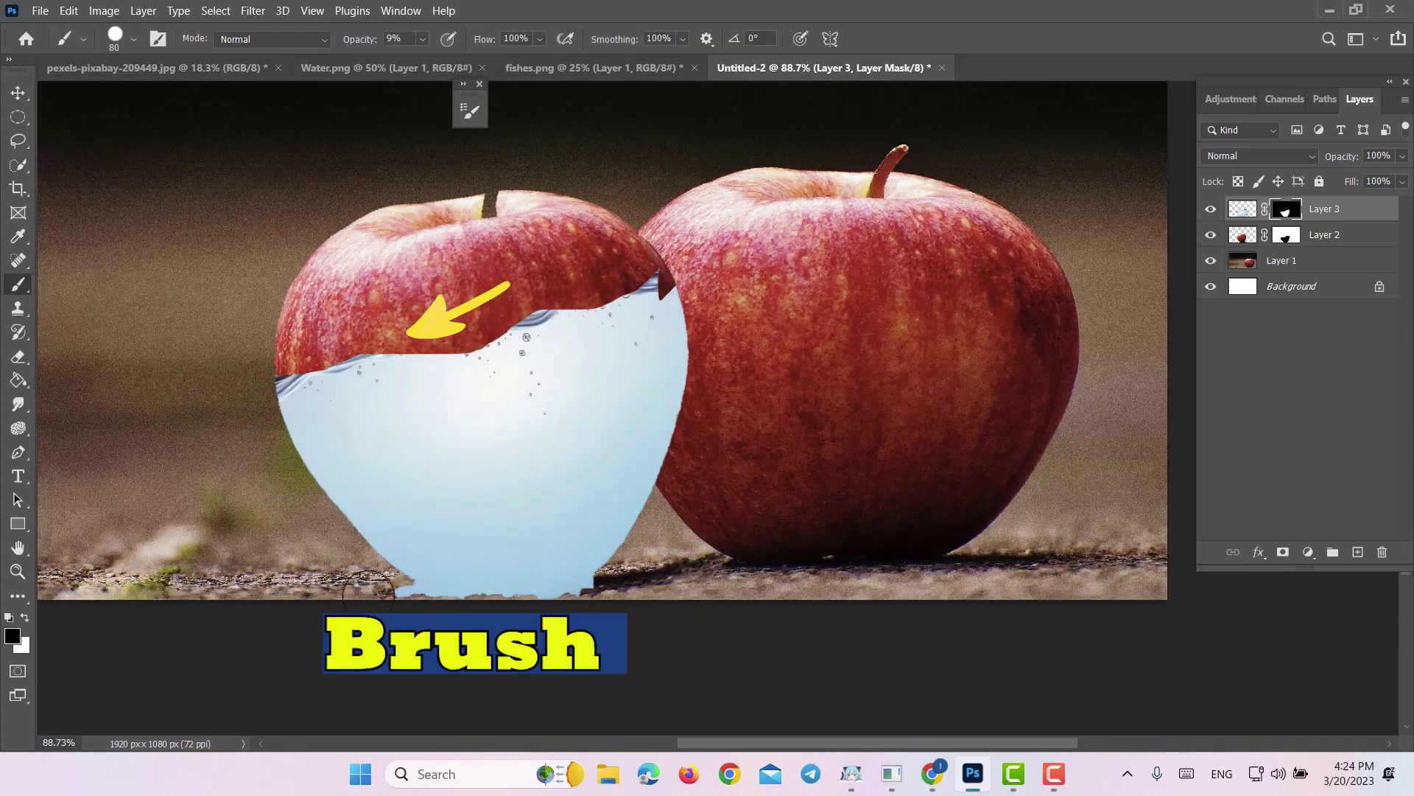
left_click(423, 39)
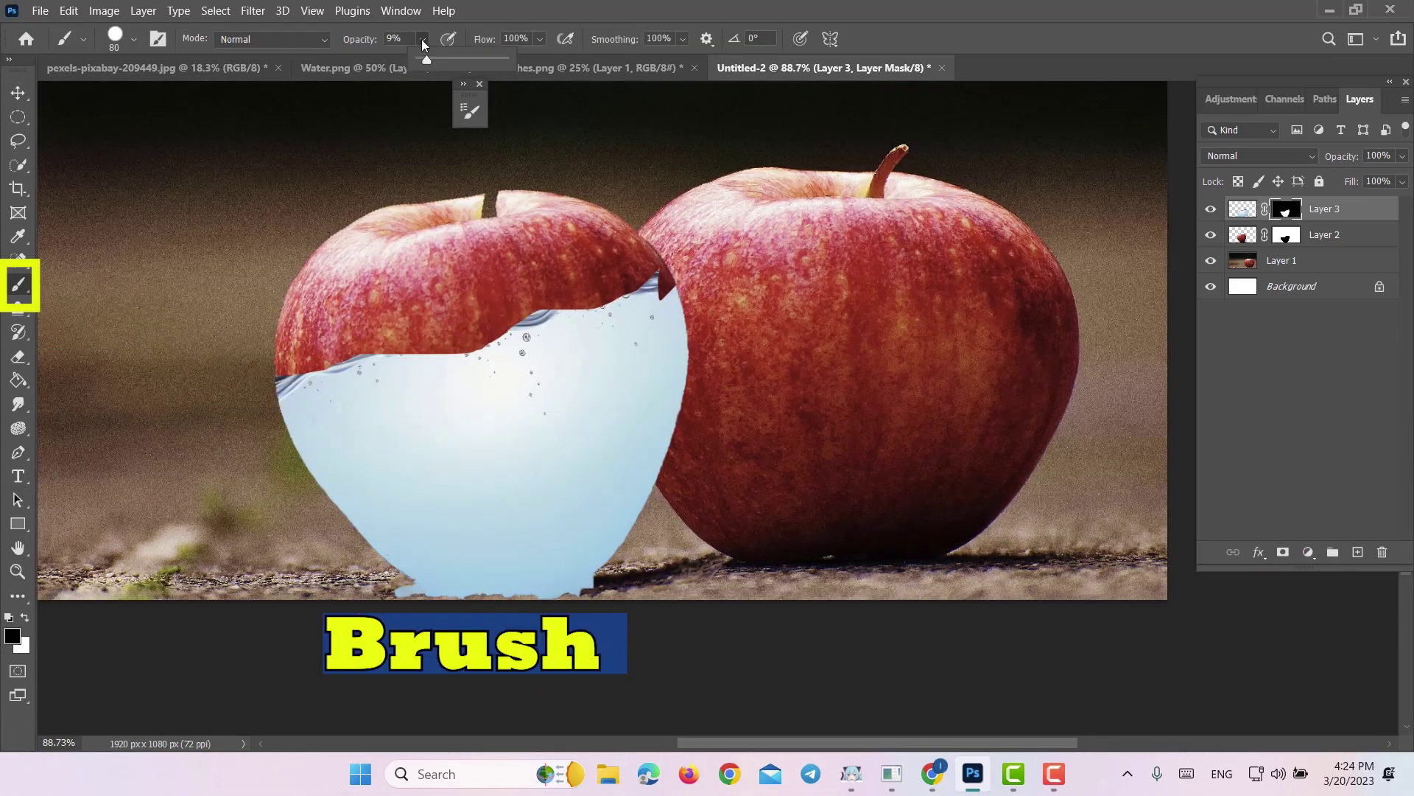
left_click(379, 606)
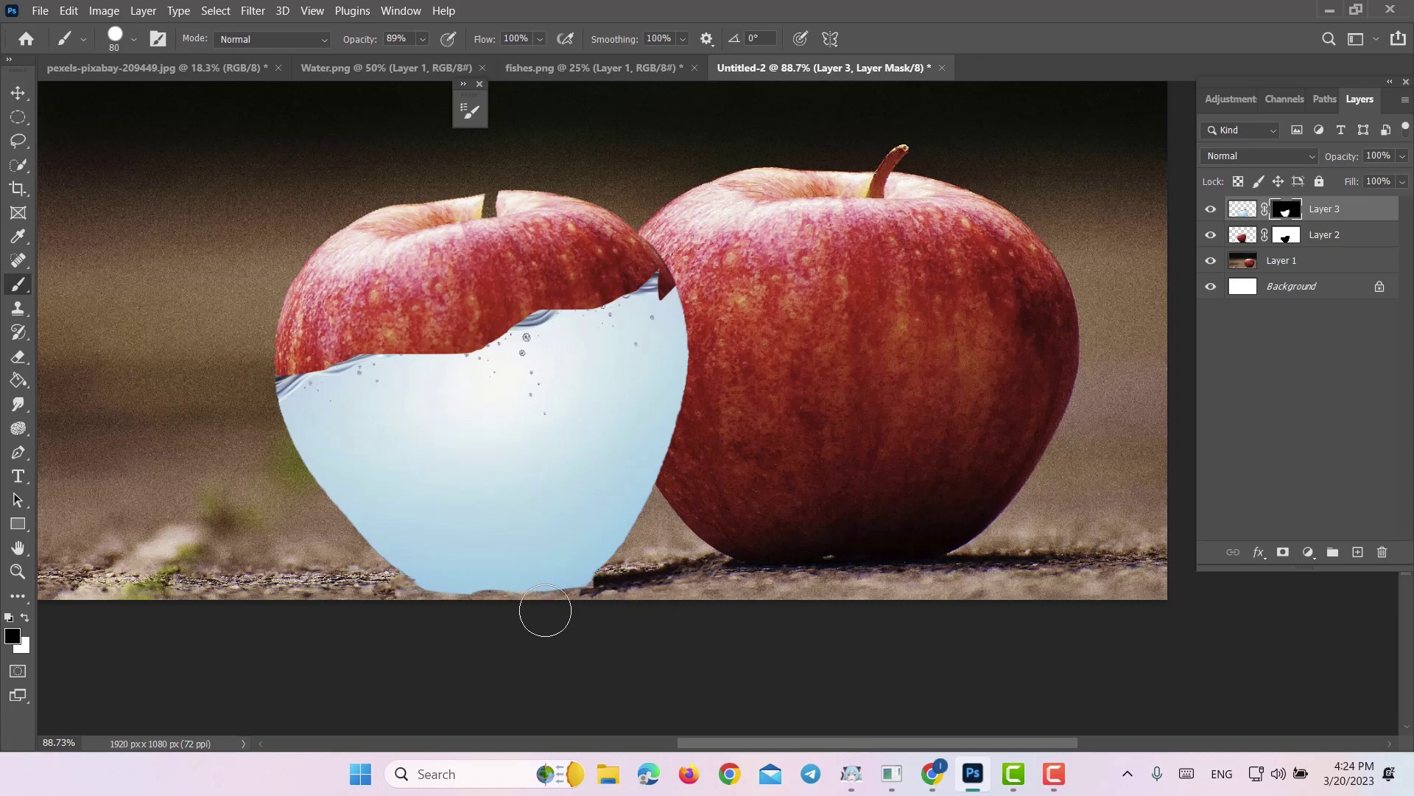
Paint white on Layer 3's mask along the cut edge to reveal the wavy water surface.
key("x")
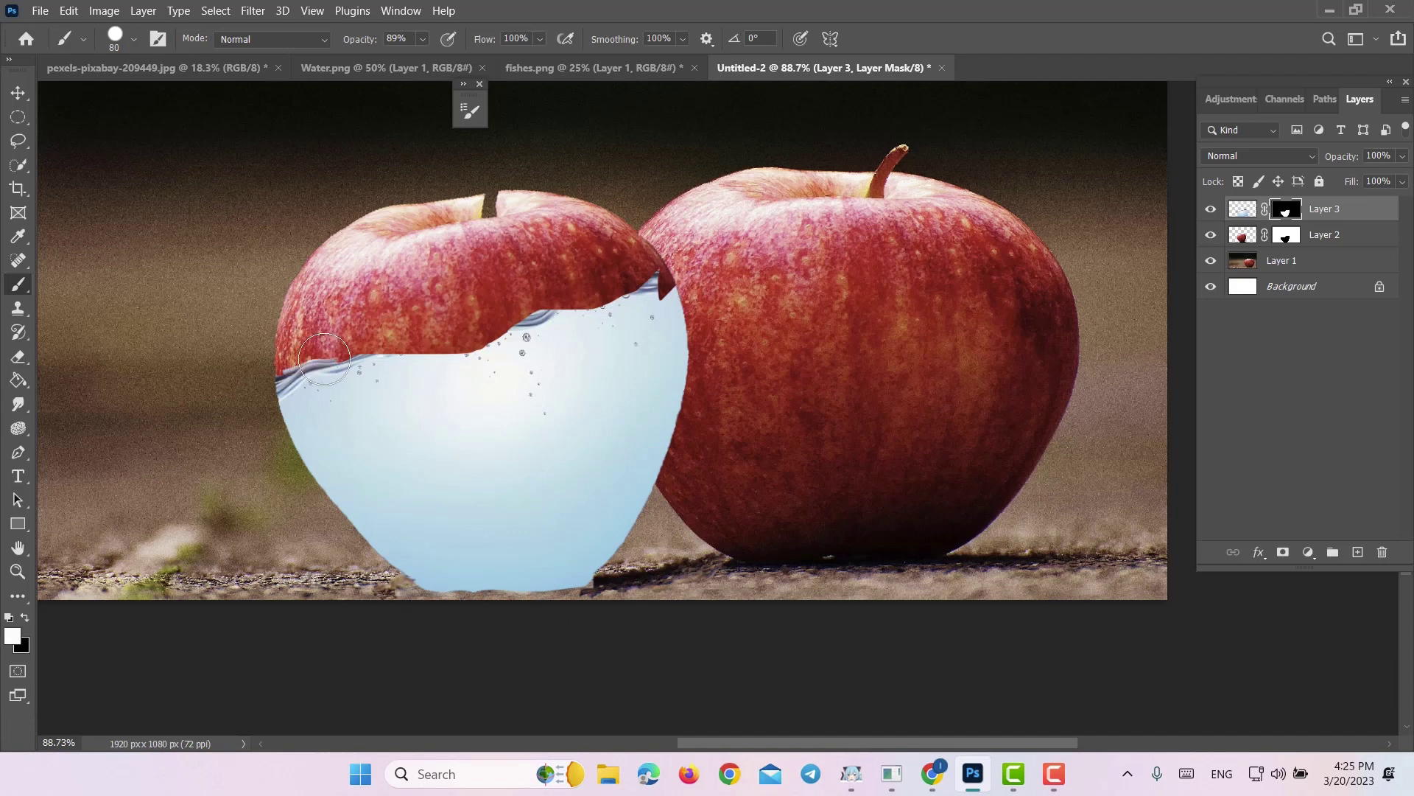
mouse_move(324, 359)
left_mouse_down()
mouse_move(495, 340)
mouse_move(615, 313)
mouse_move(652, 285)
left_mouse_up()
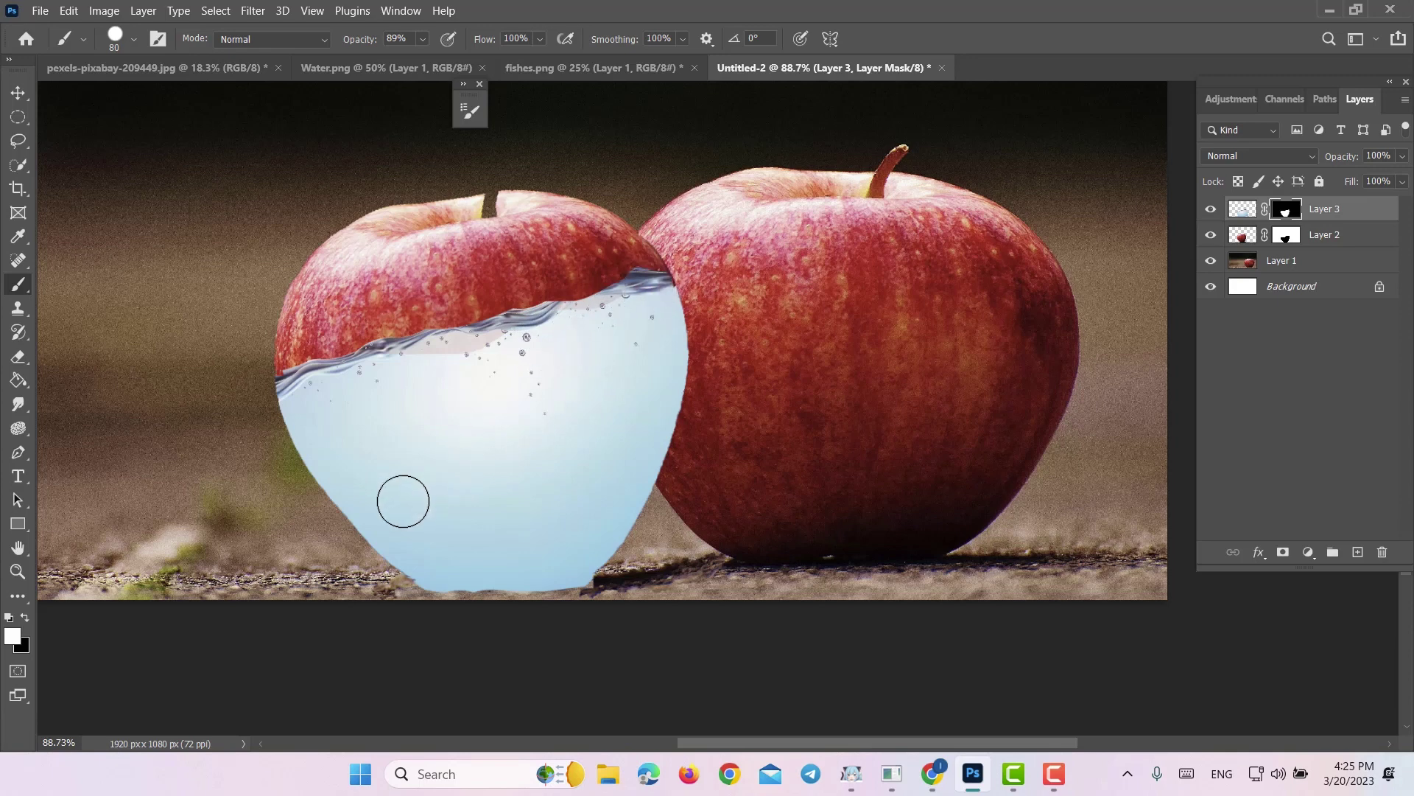
Undo the stray brush stroke and paint black on Layer 3's mask along the bottom edge of the water.
mouse_move(420, 593)
left_mouse_down()
mouse_move(468, 586)
mouse_move(343, 644)
mouse_move(399, 592)
mouse_move(429, 594)
left_mouse_up()
left_click(25, 617)
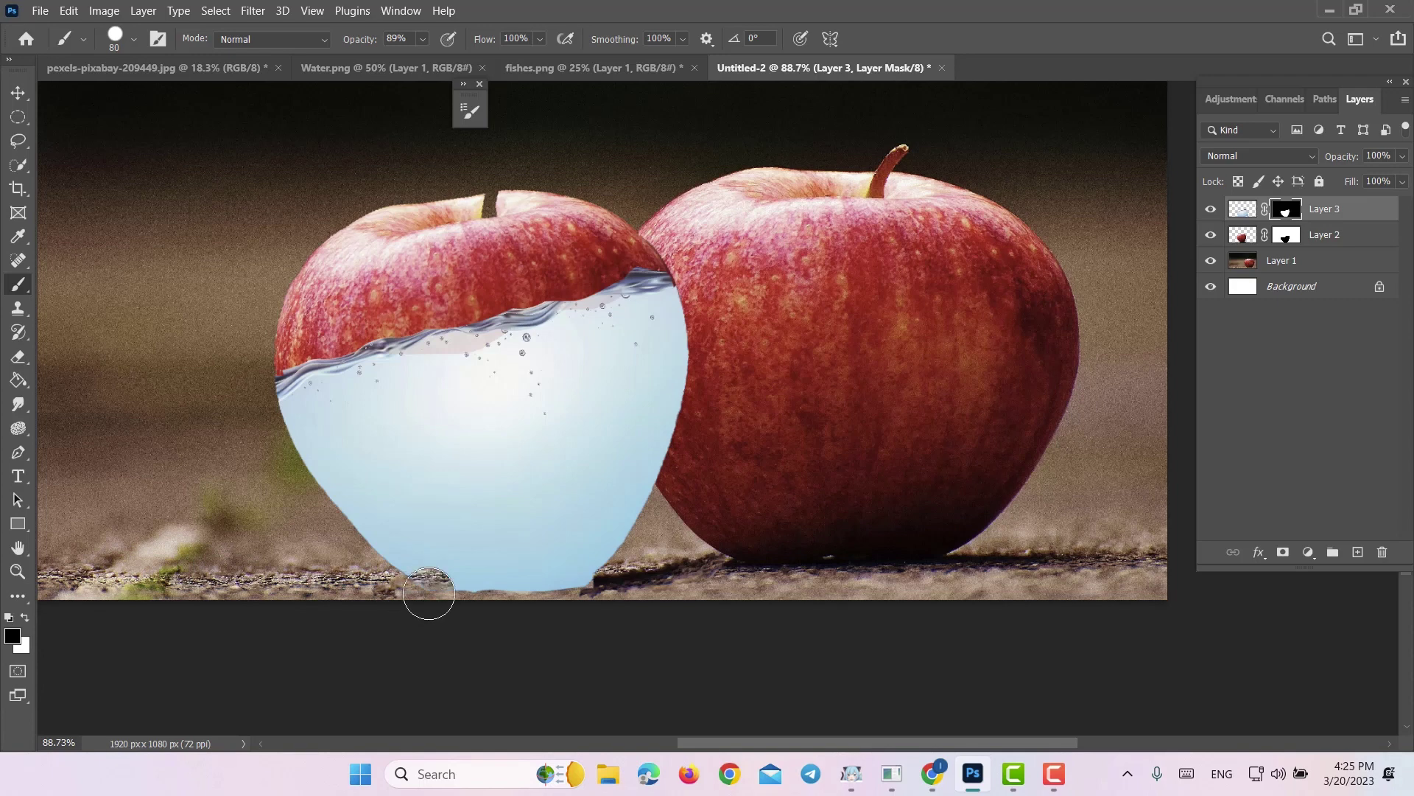
key("ctrl+z")
left_click_drag(548, 592, 442, 596)
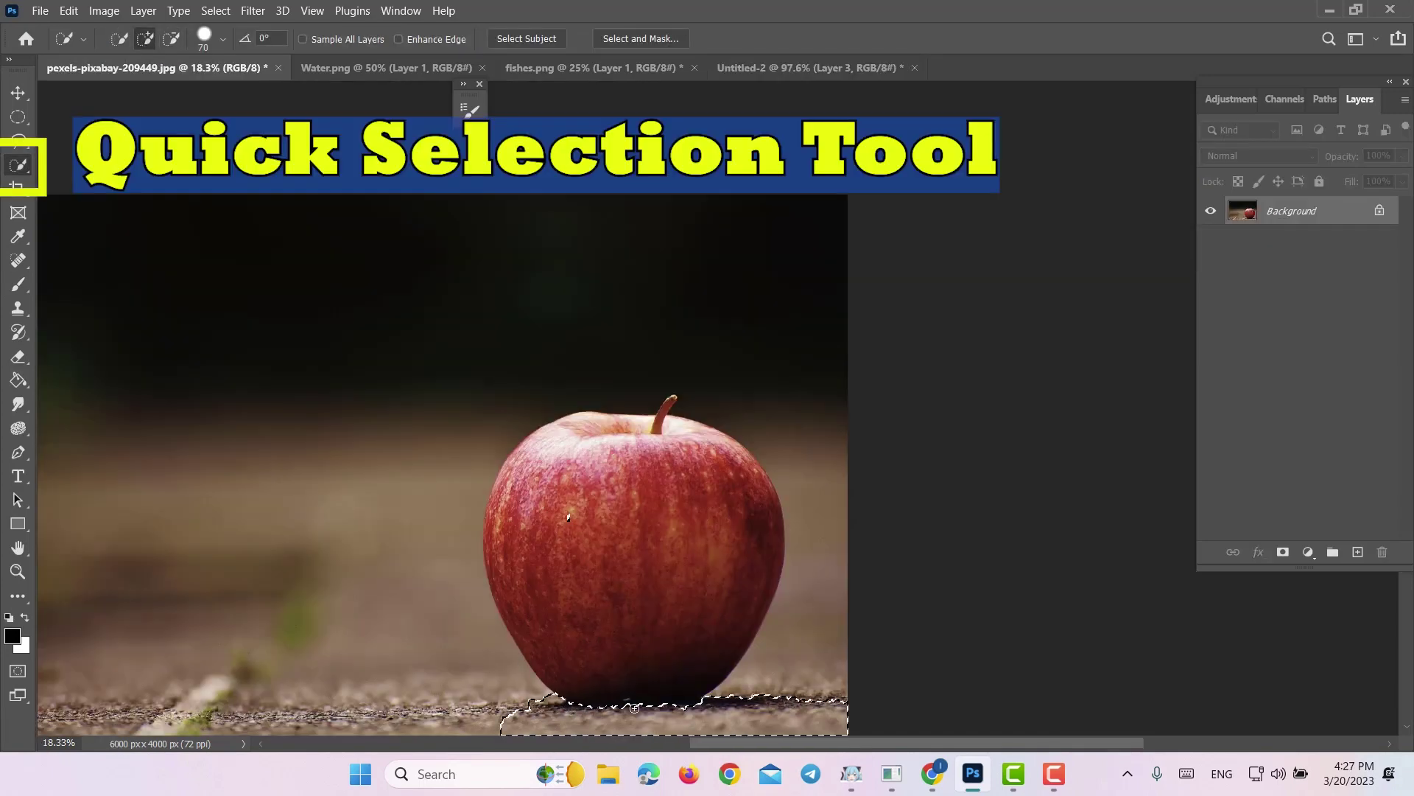
Refine the quick selection of the ground strip under the apple in pexels-pixabay-209449.jpg and move the strip into Untitled-2.
left_click(666, 705)
key("alt")
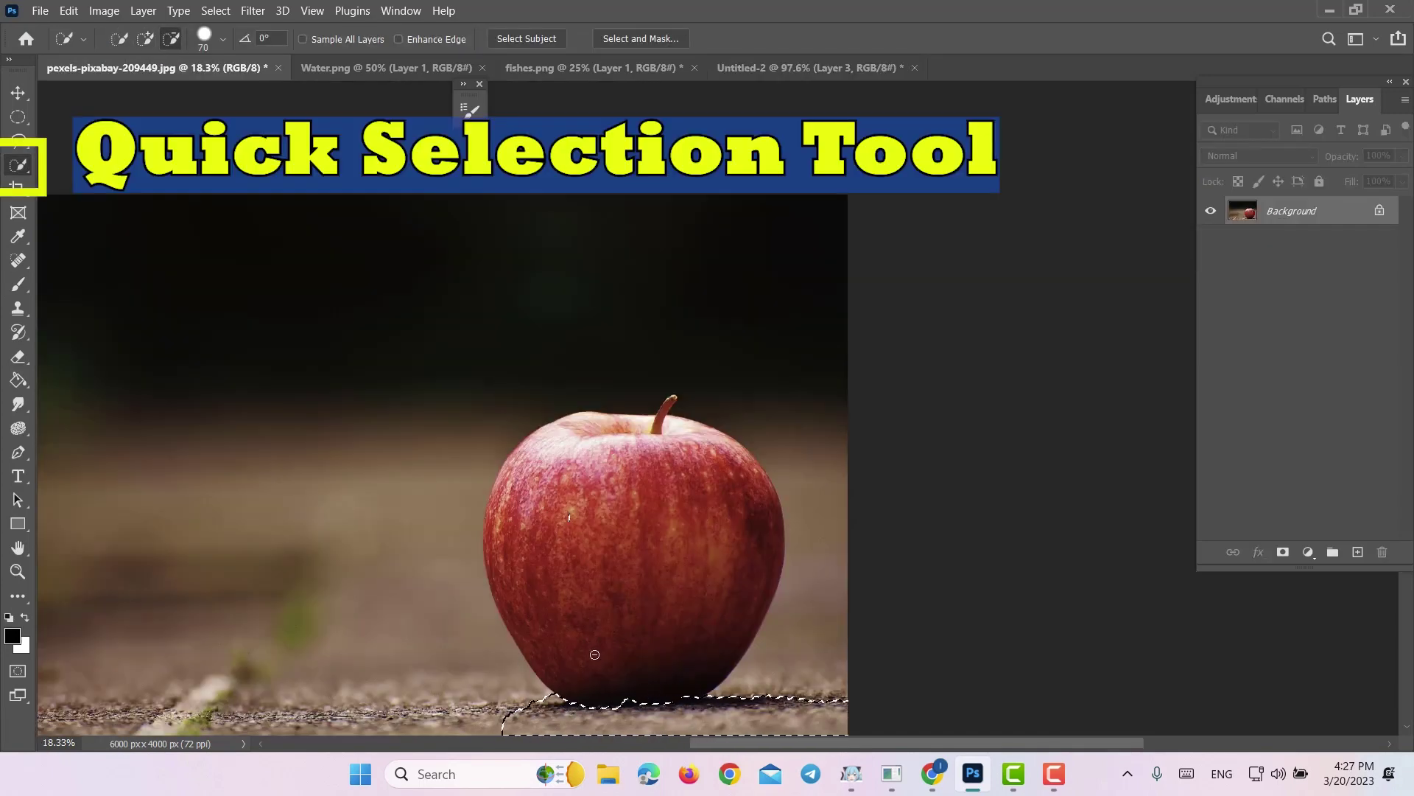
key("v")
left_click_drag(722, 711, 635, 730)
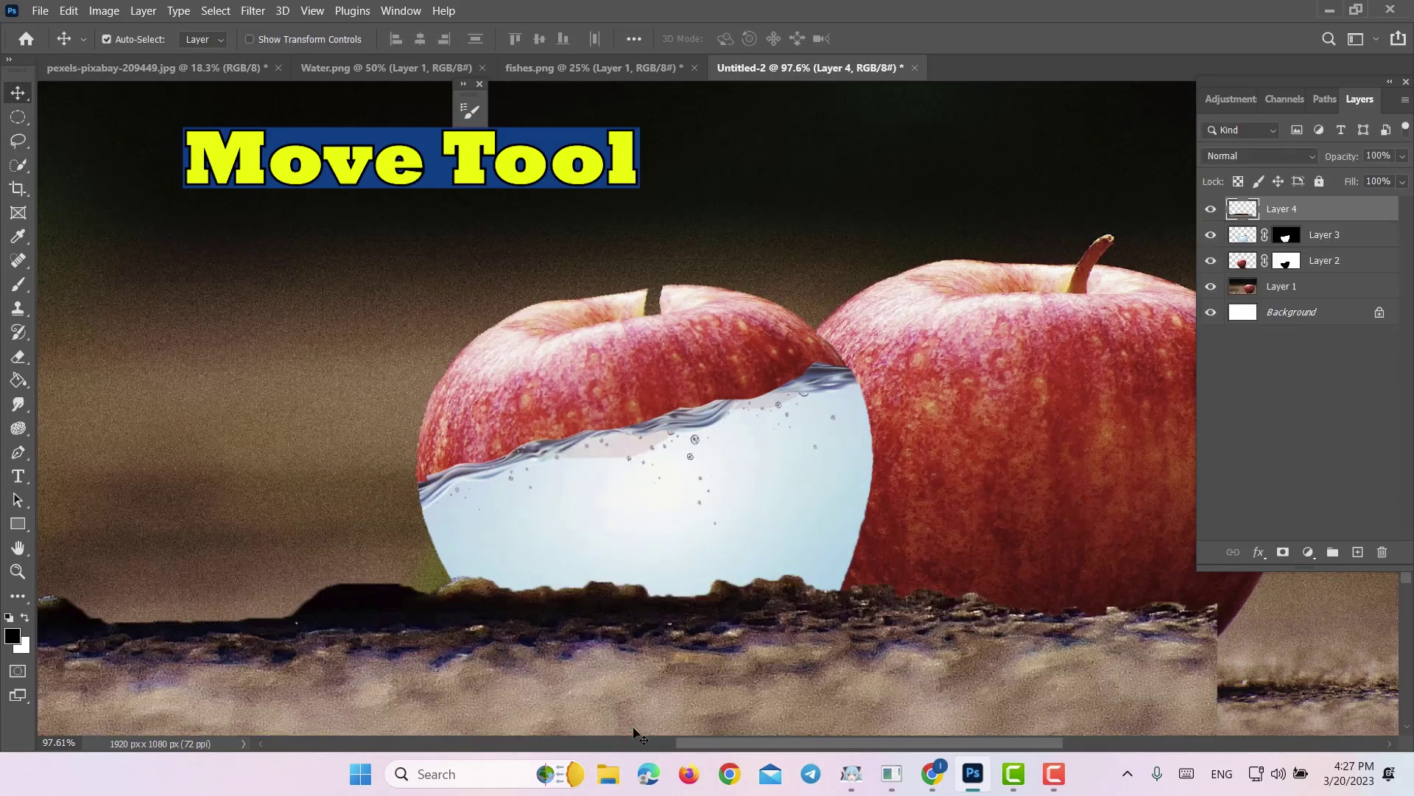
Scale the ground strip on Layer 4 to about 26% width and 25% height, and position it at the base of the water-filled apple.
key("ctrl+t")
left_click_drag(1020, 374, 663, 648)
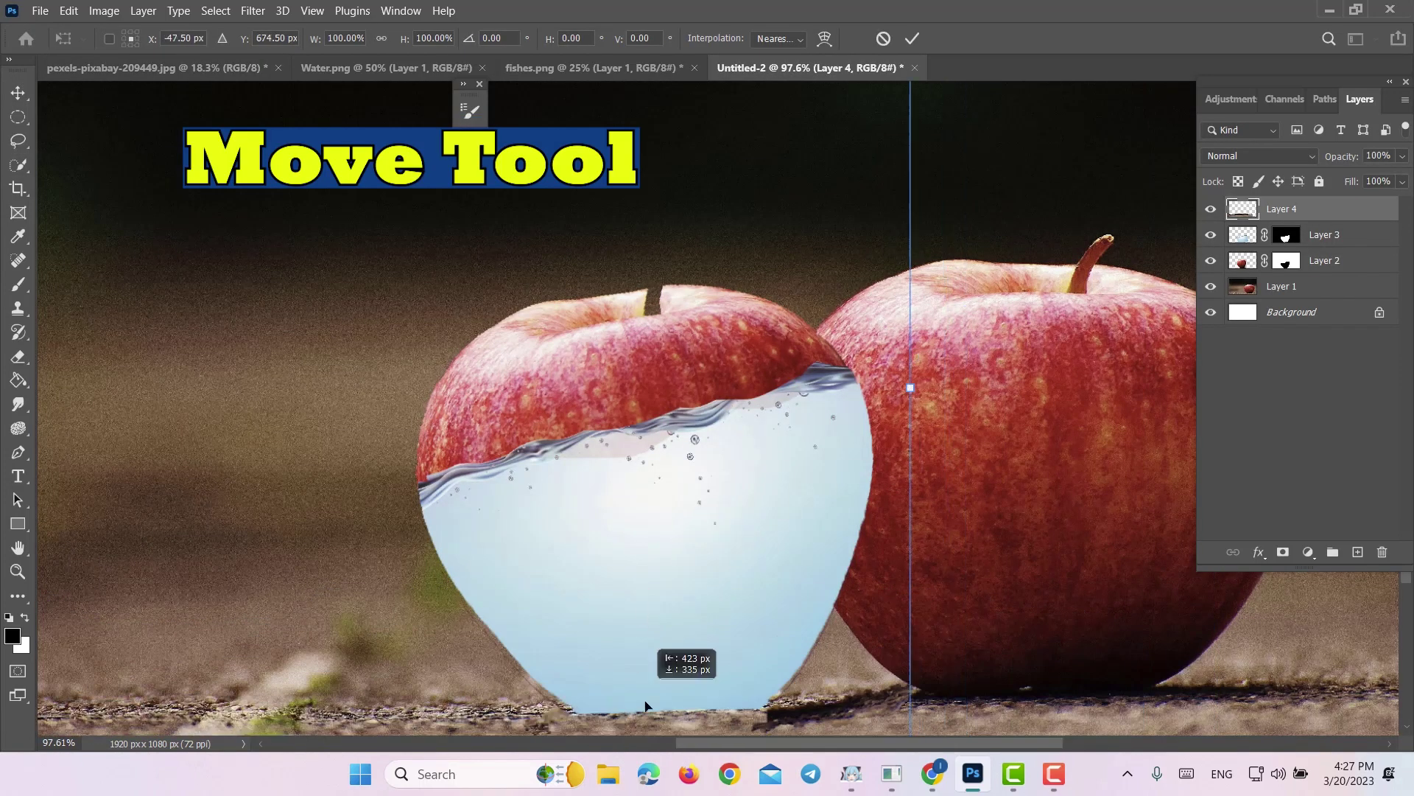
left_click_drag(906, 120, 807, 406)
left_click_drag(765, 469, 871, 474)
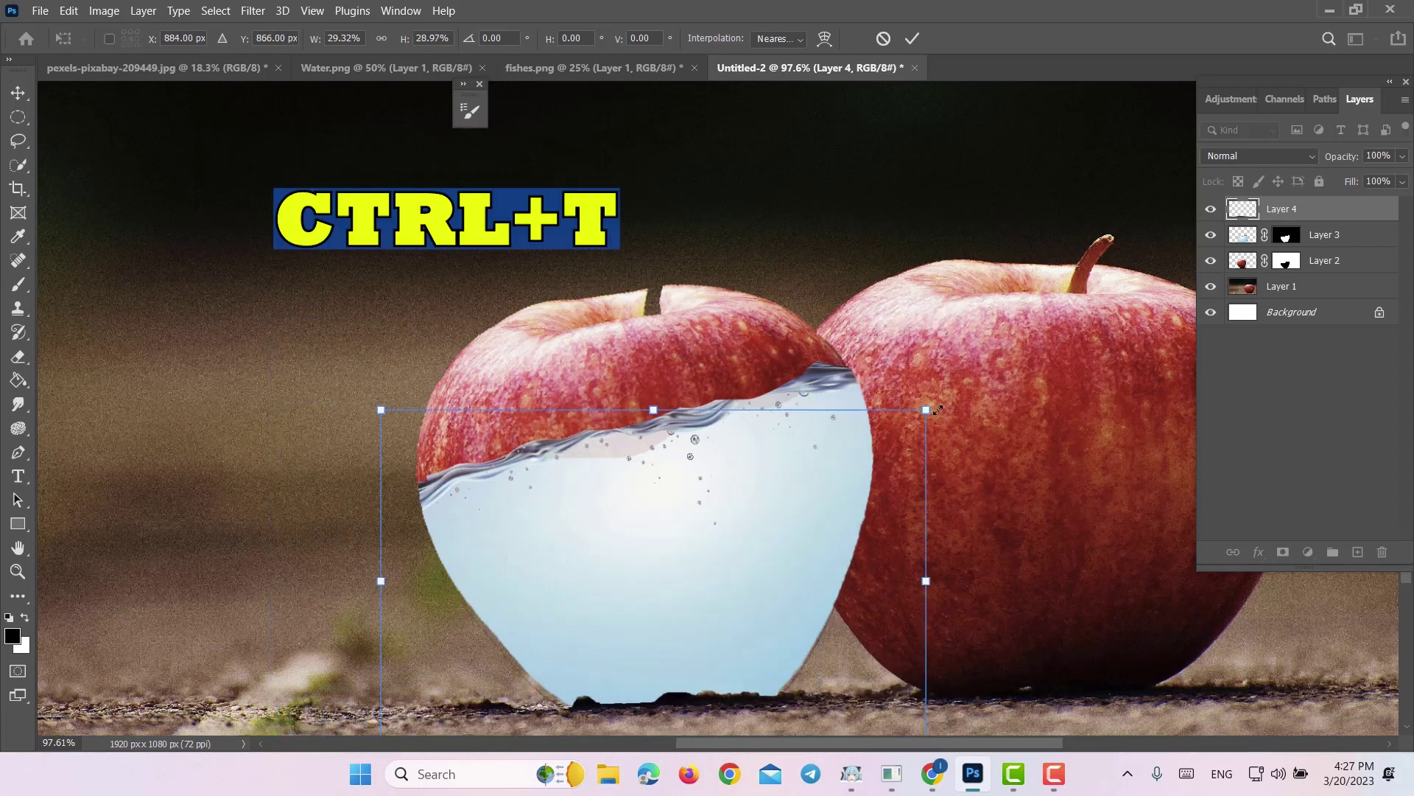
left_click_drag(925, 407, 862, 435)
left_click_drag(749, 517, 727, 526)
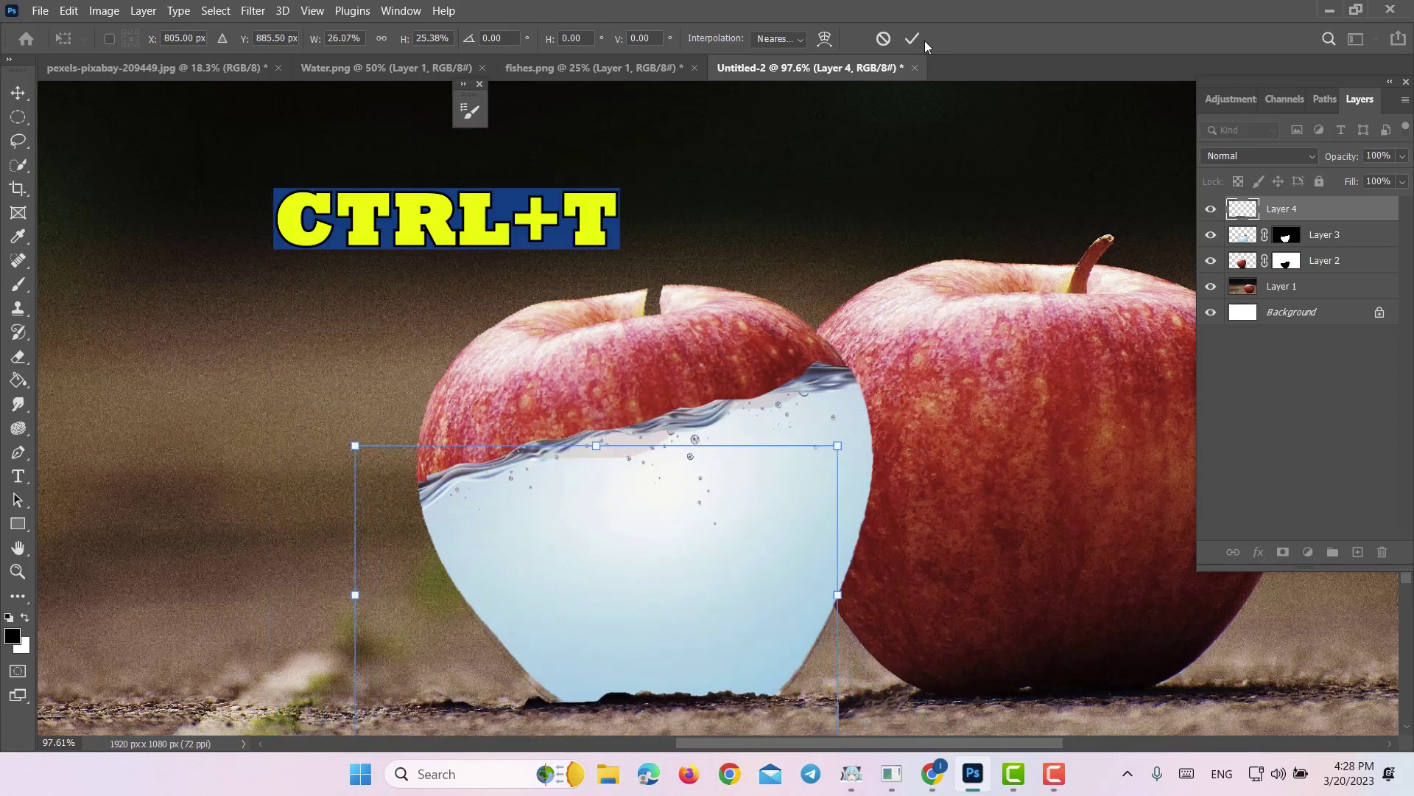
key("Return")
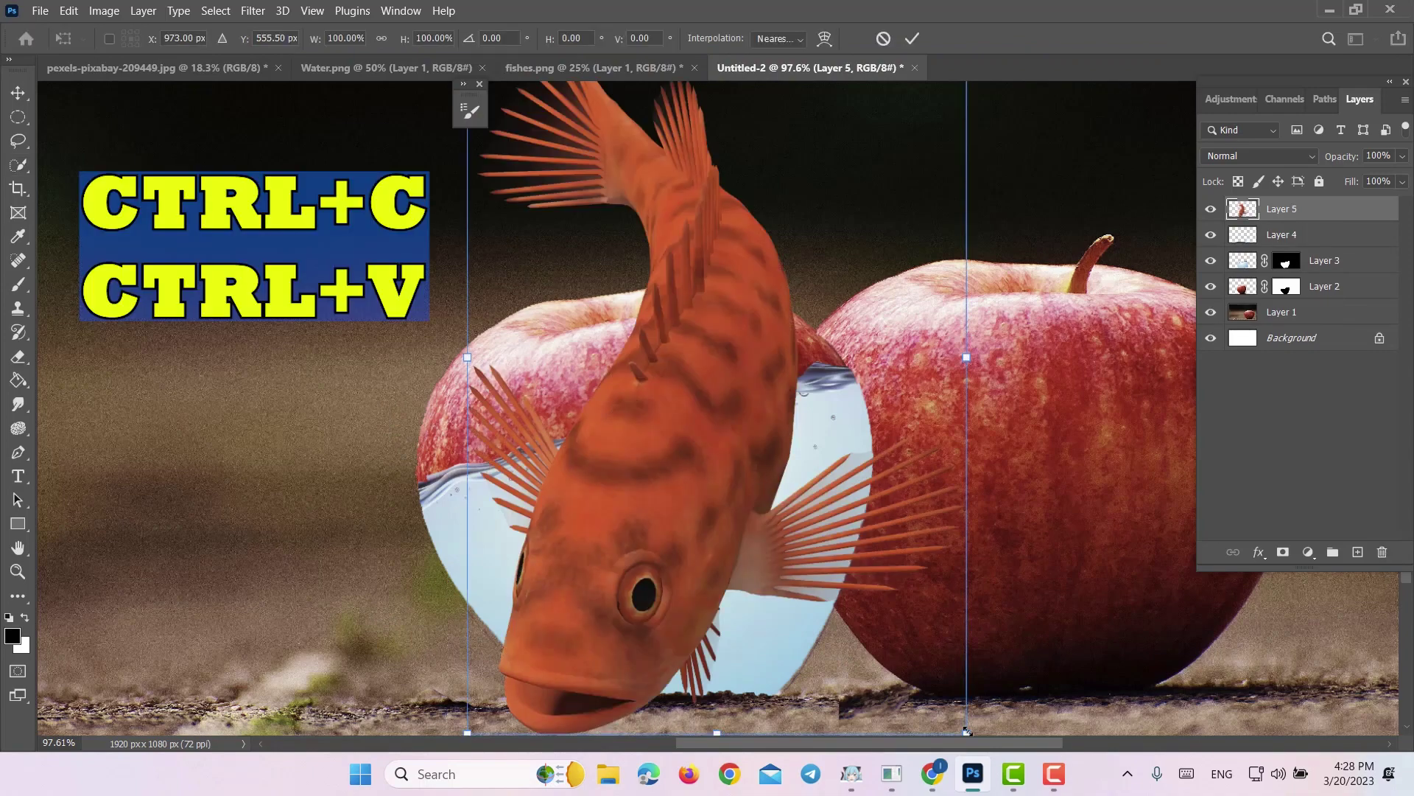
Shrink and rotate the pasted fish on Layer 5, and place it in the right part of the water.
left_click_drag(968, 732, 738, 235)
left_click_drag(549, 189, 764, 554)
left_click_drag(883, 652, 805, 532)
left_click_drag(813, 334, 858, 385)
left_click_drag(729, 430, 797, 471)
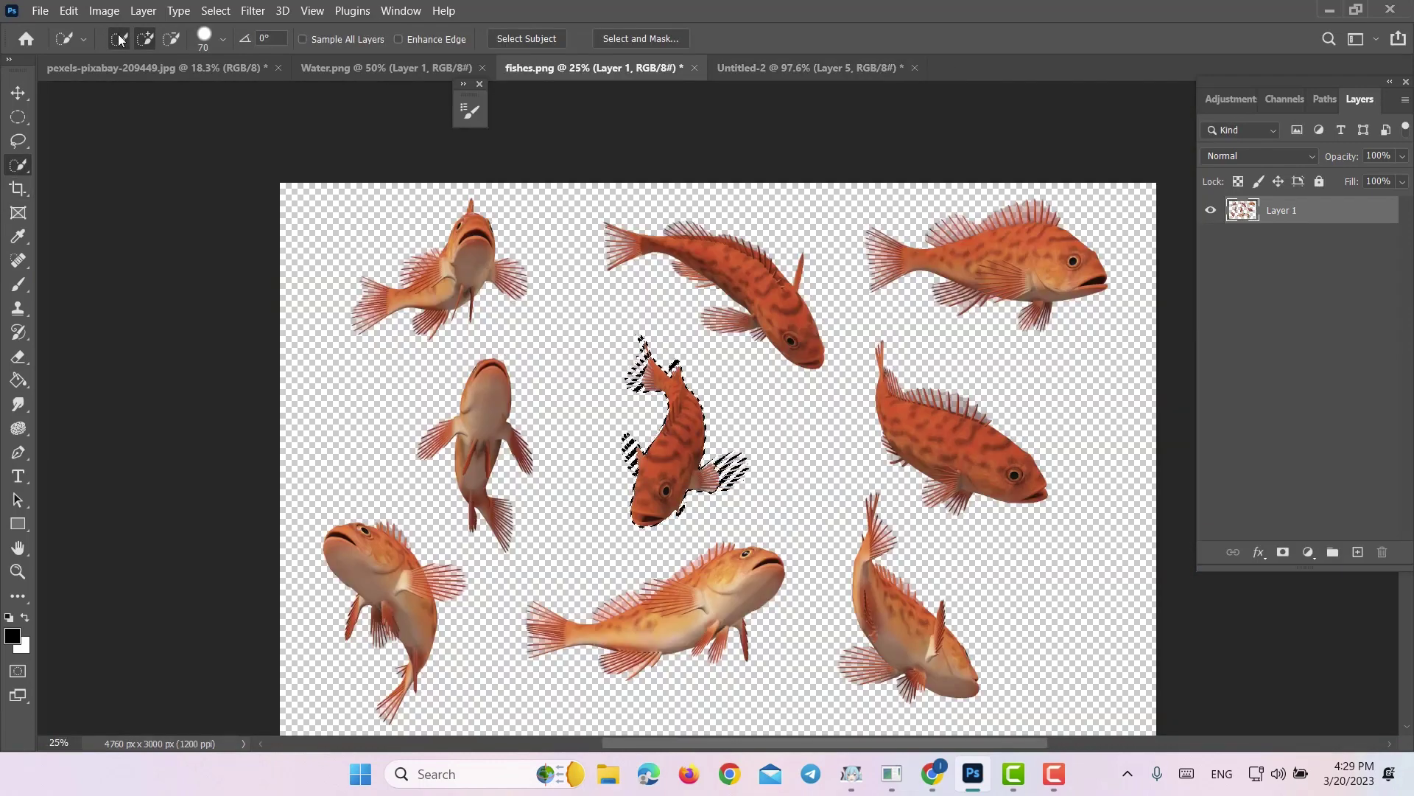
Select the top middle fish in fishes.png with Quick Selection and paste it into Untitled-2.
left_click(726, 274)
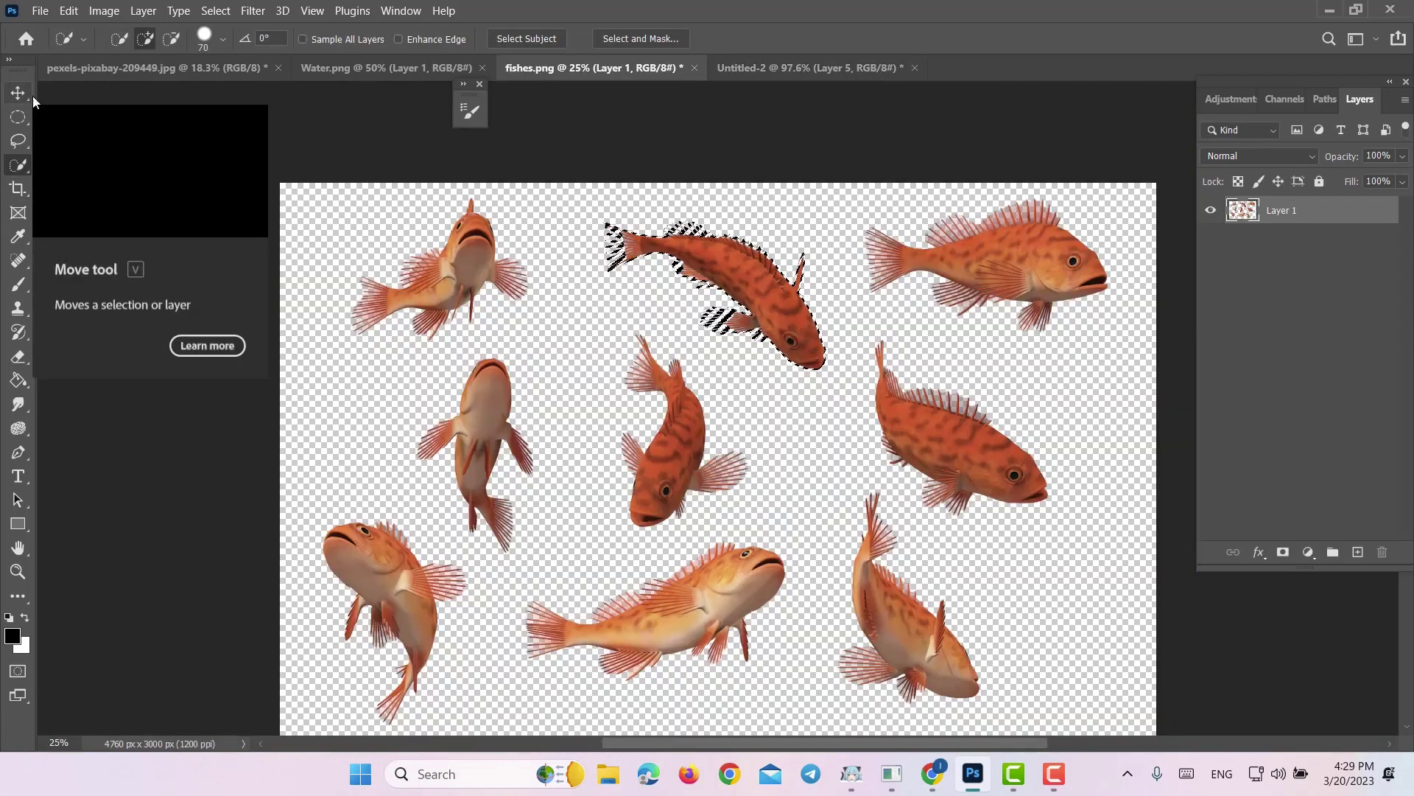
left_click(753, 69)
key("ctrl+v")
Scale the pasted fish on Layer 6 to about 21% and place it in the left part of the water.
key("ctrl+t")
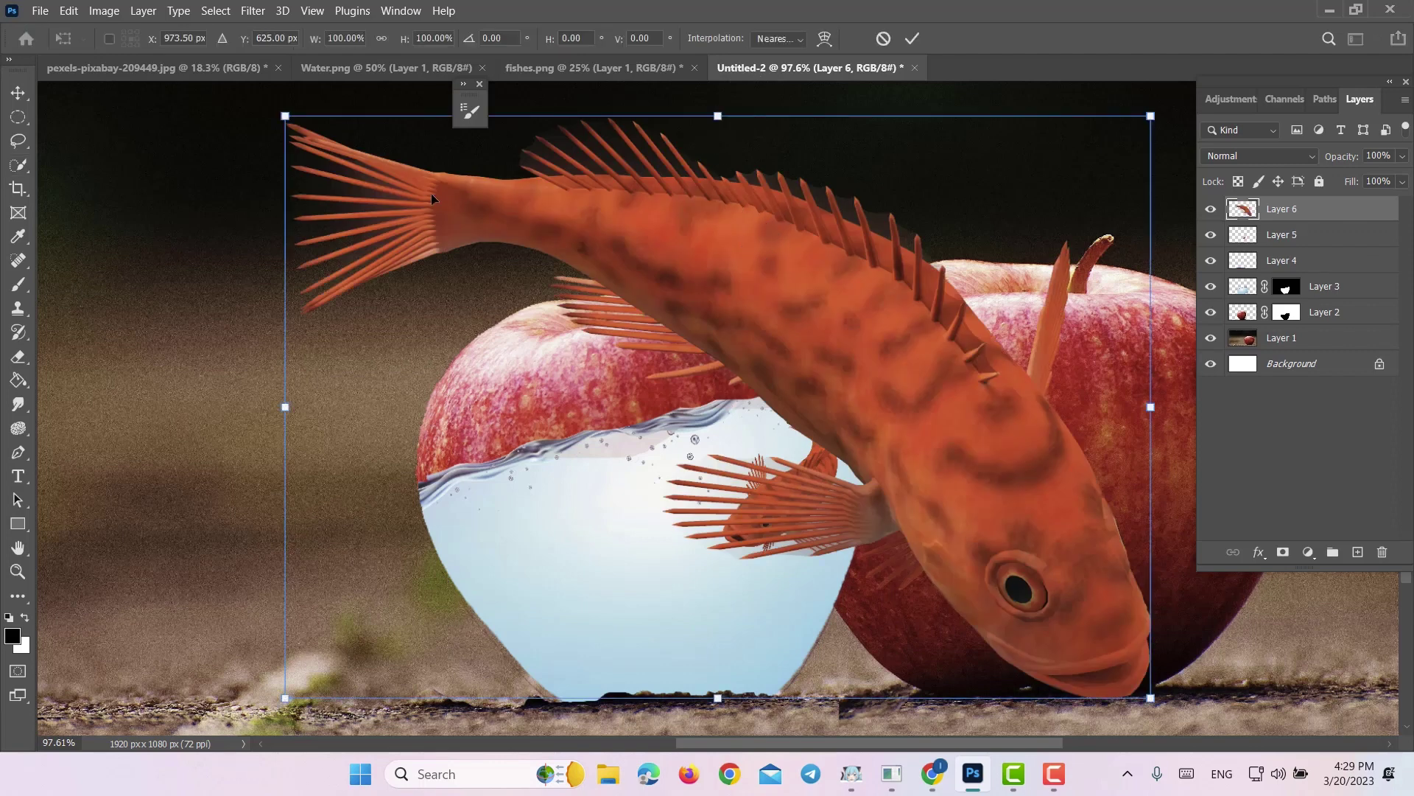
left_click_drag(286, 116, 869, 516)
left_click_drag(1075, 592, 663, 551)
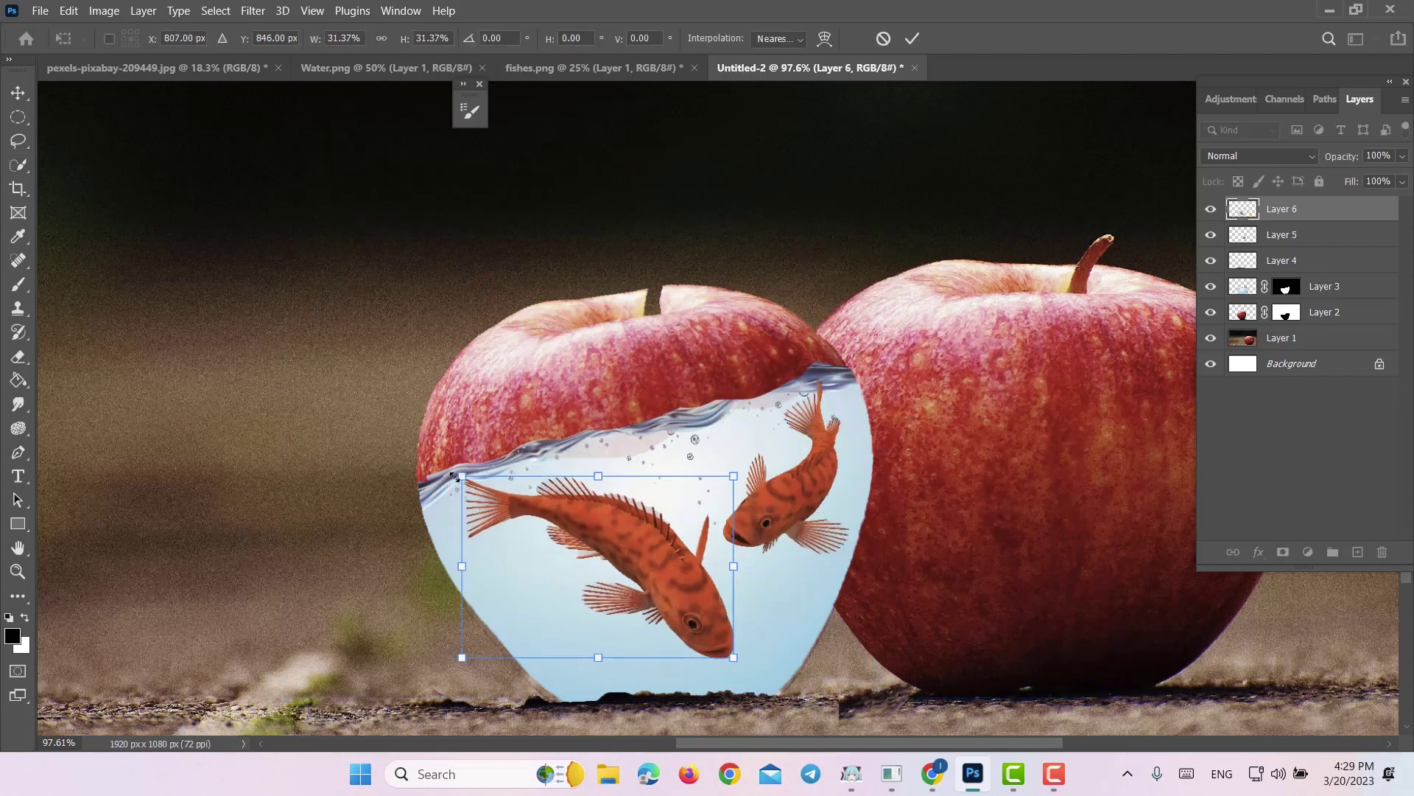
left_click_drag(458, 475, 552, 534)
left_click_drag(653, 580, 584, 540)
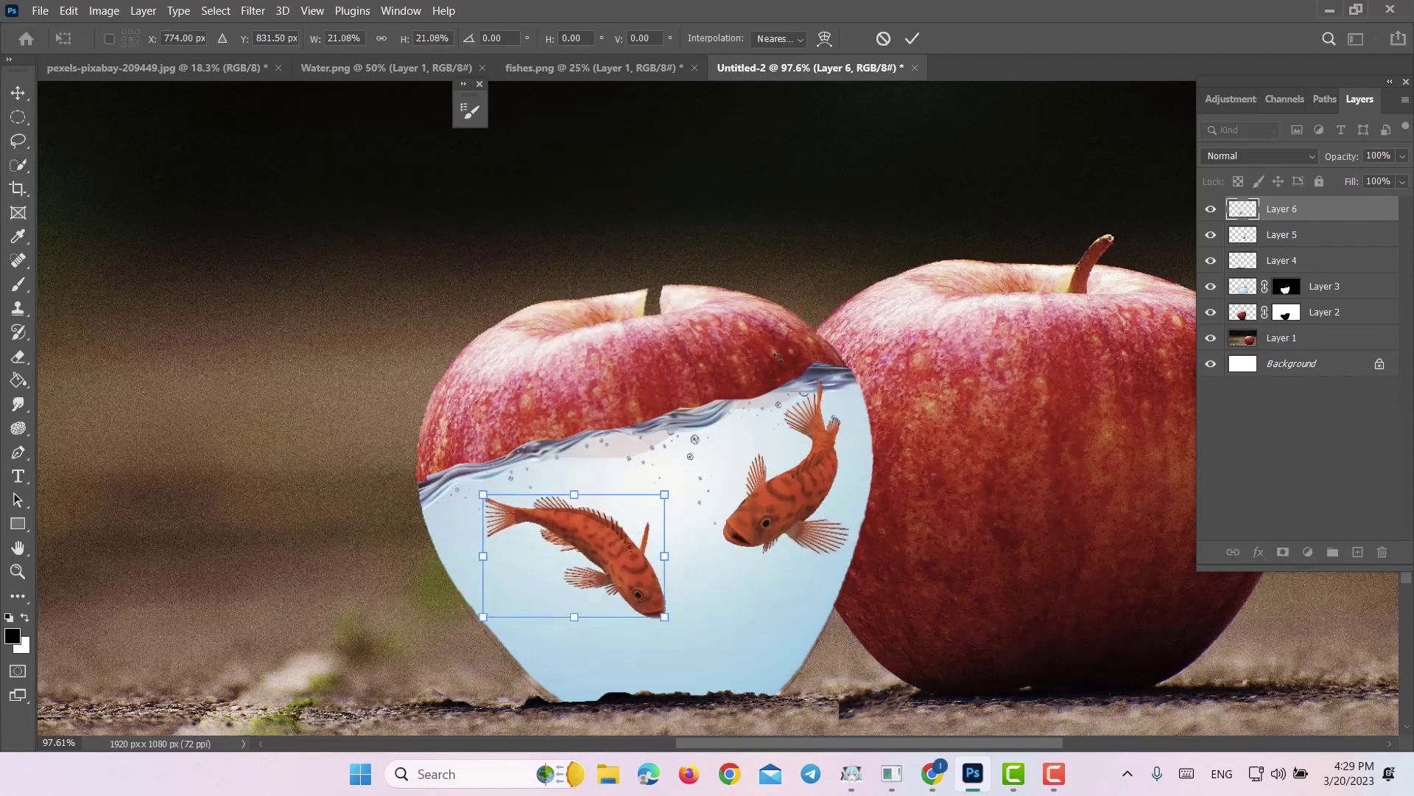
left_click(914, 41)
key("w")
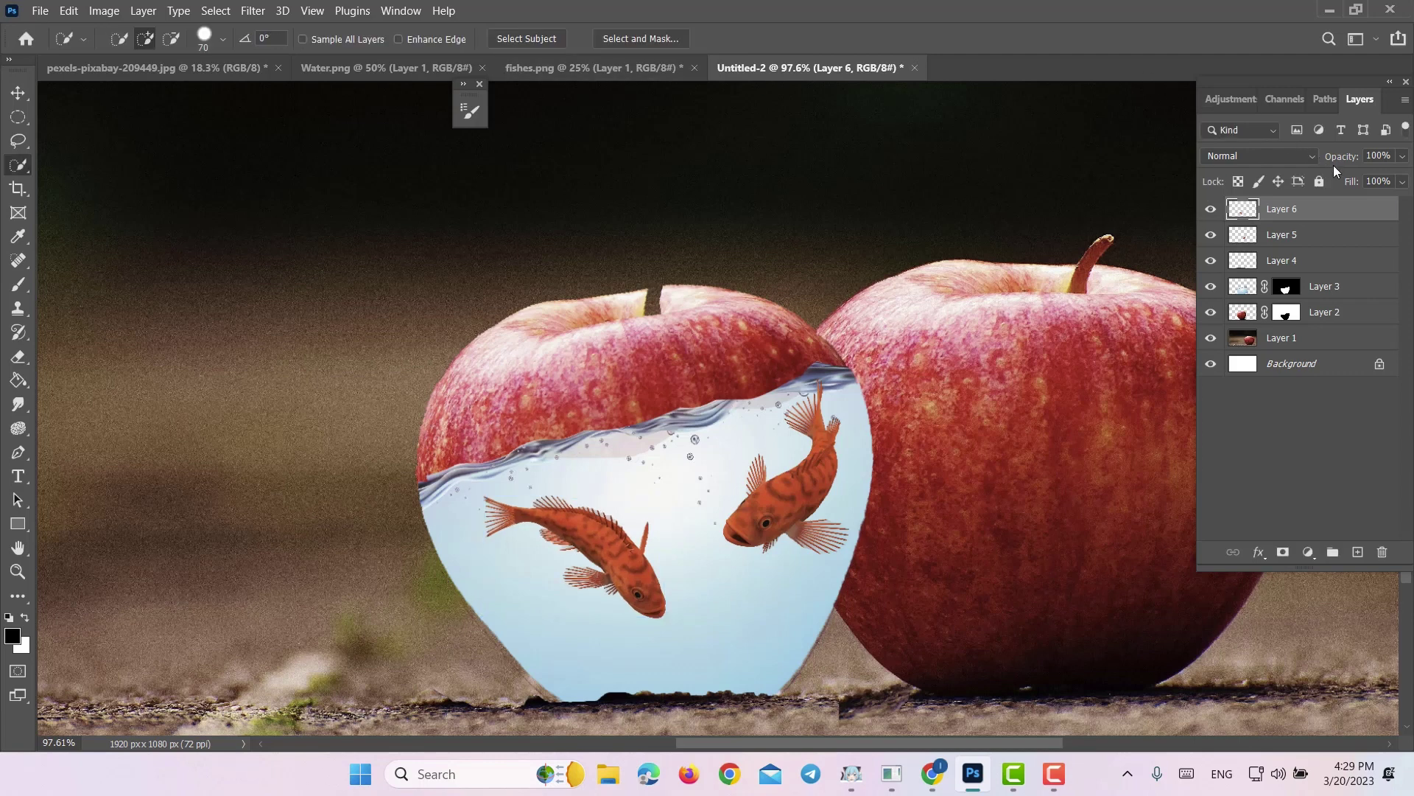
Lower the opacity of the fish layers: Layer 6 to 73% and Layer 5 to 71%.
left_click(1401, 157)
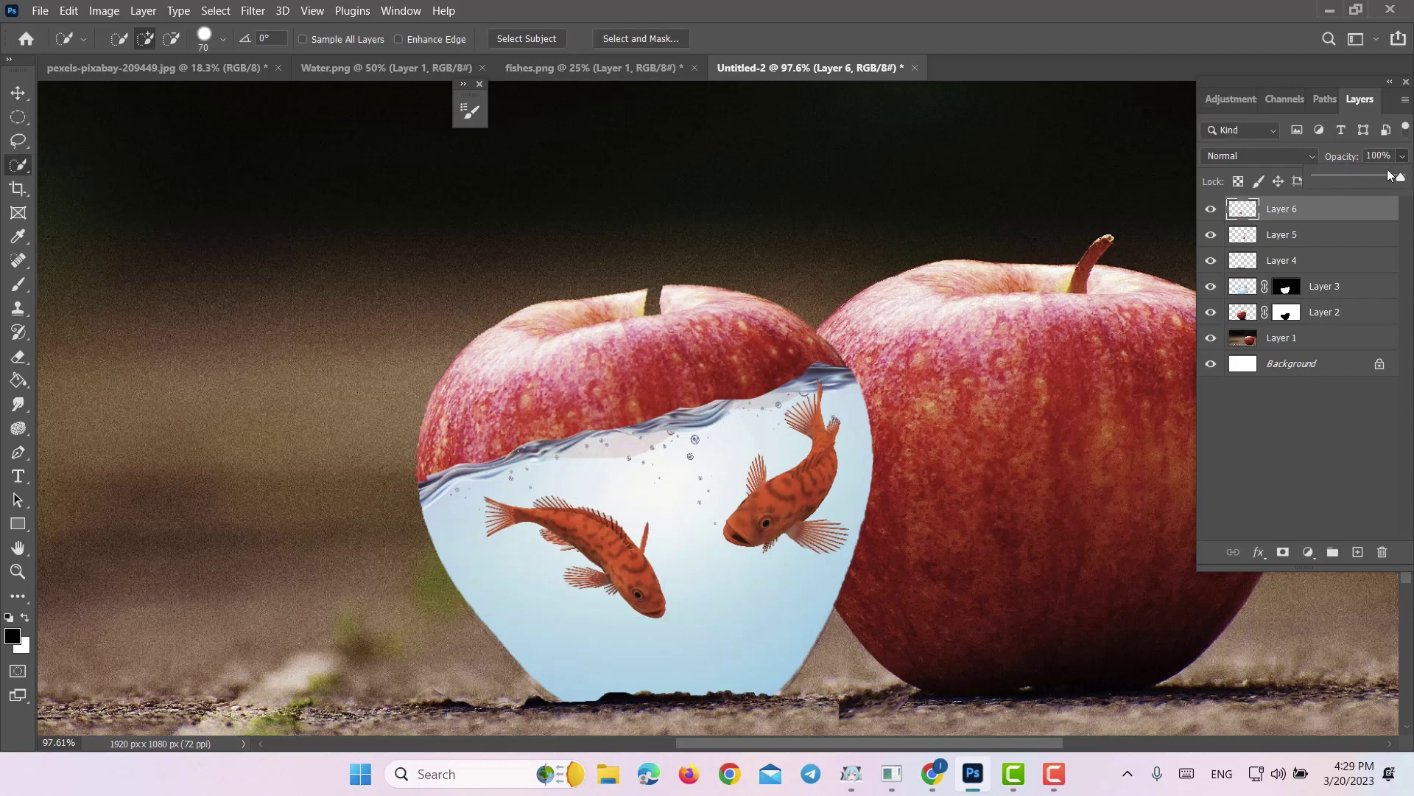
left_click_drag(1384, 183, 1380, 182)
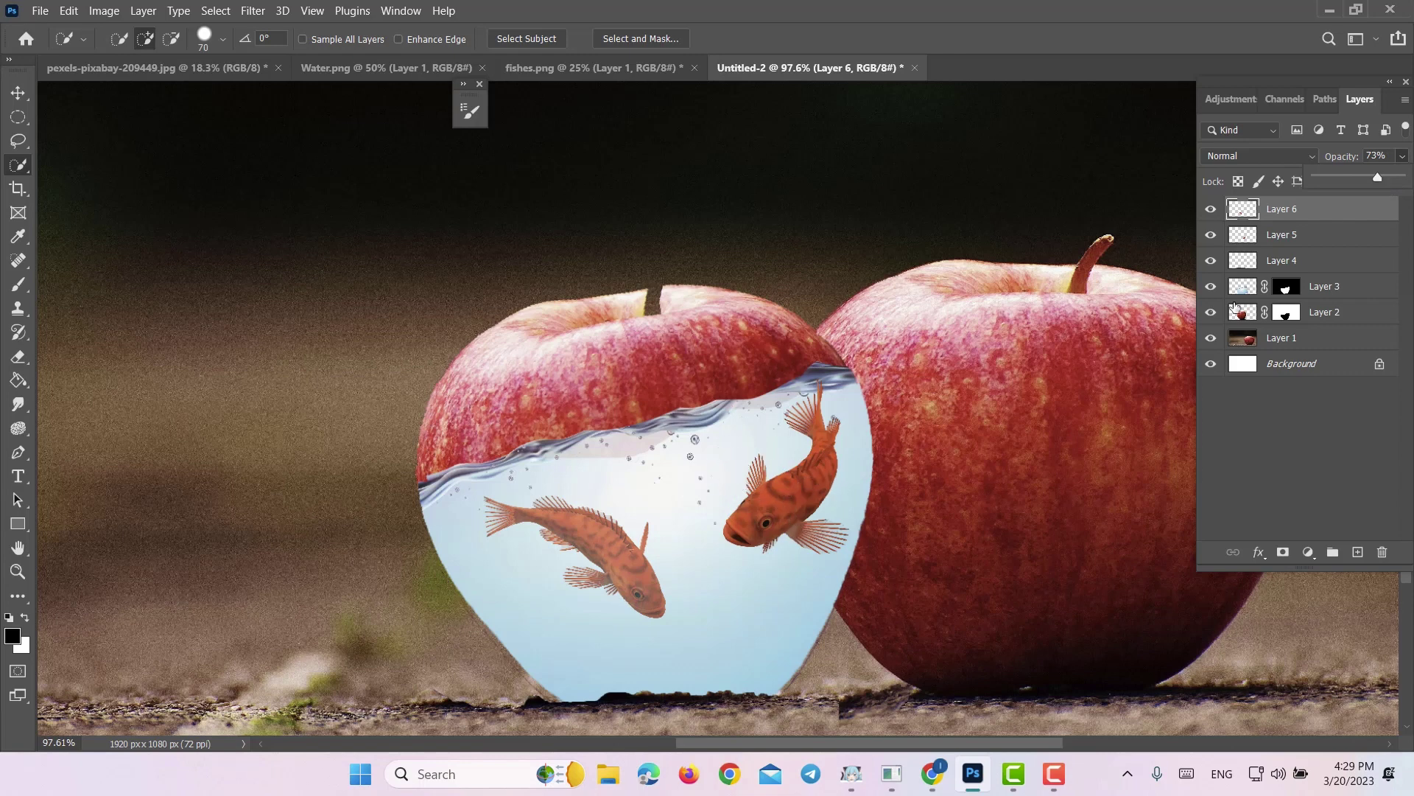
left_click(1315, 234)
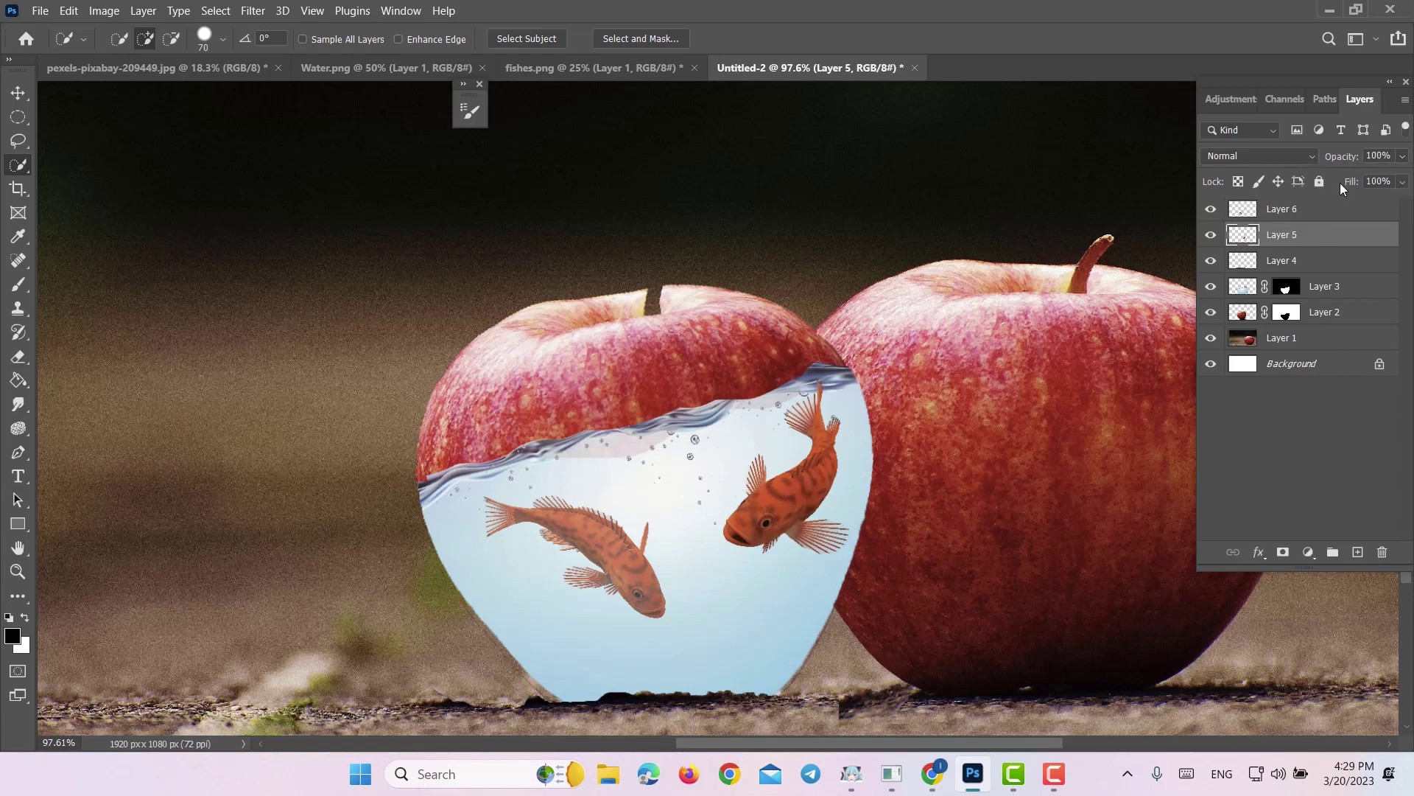
left_click(1403, 156)
left_click_drag(1404, 178, 1376, 177)
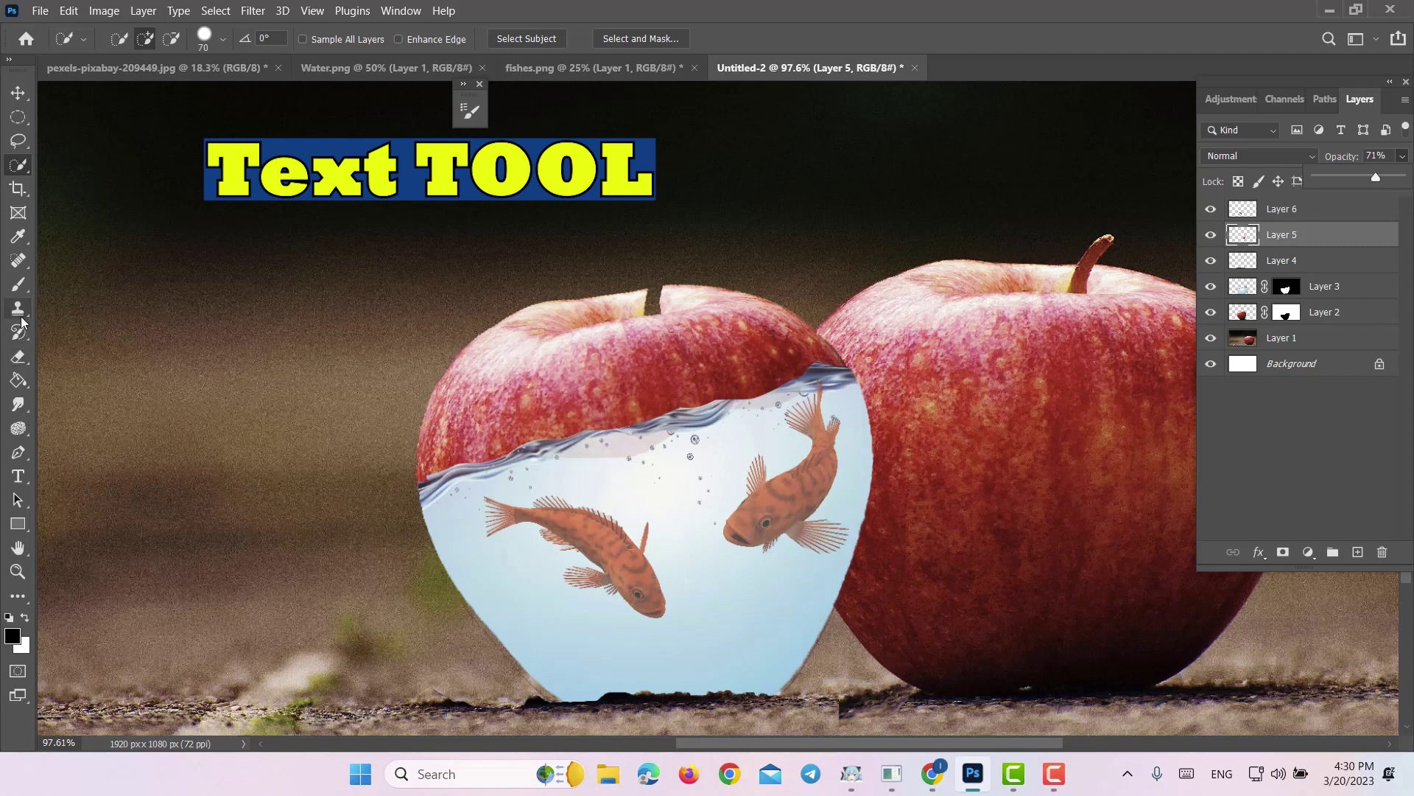
Add the white text "سال 1402 مبارک" over the image with the Type tool.
left_click(17, 475)
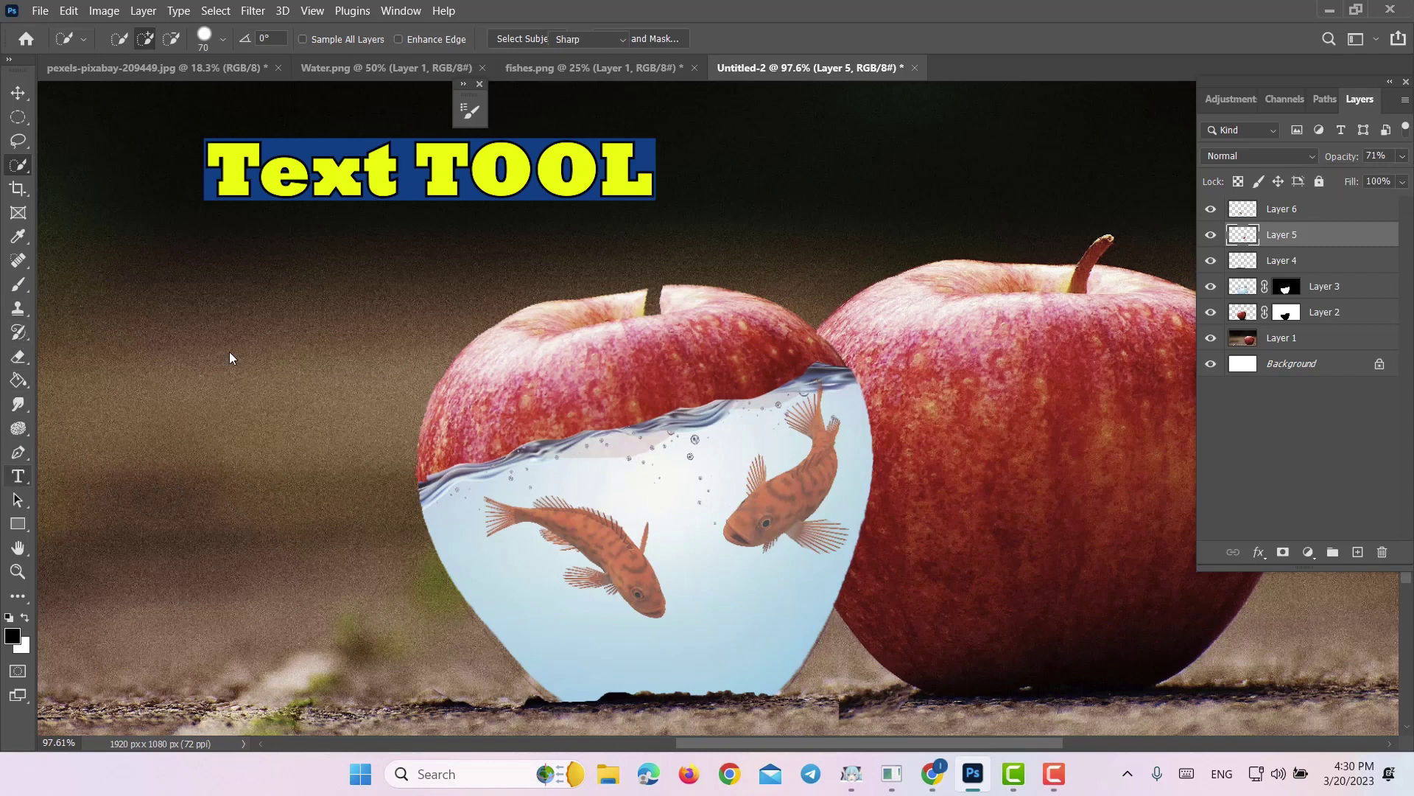
left_click(314, 272)
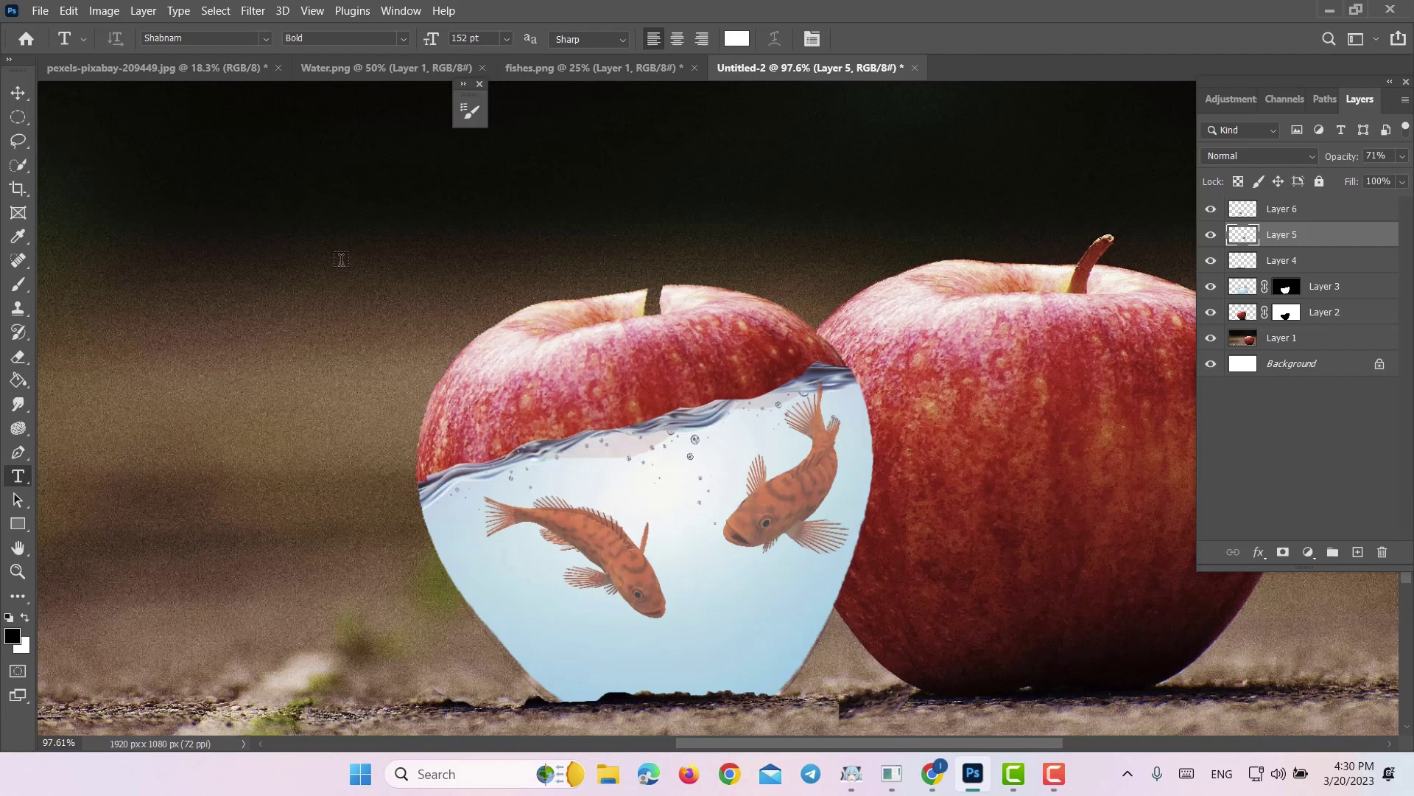
left_click(310, 238)
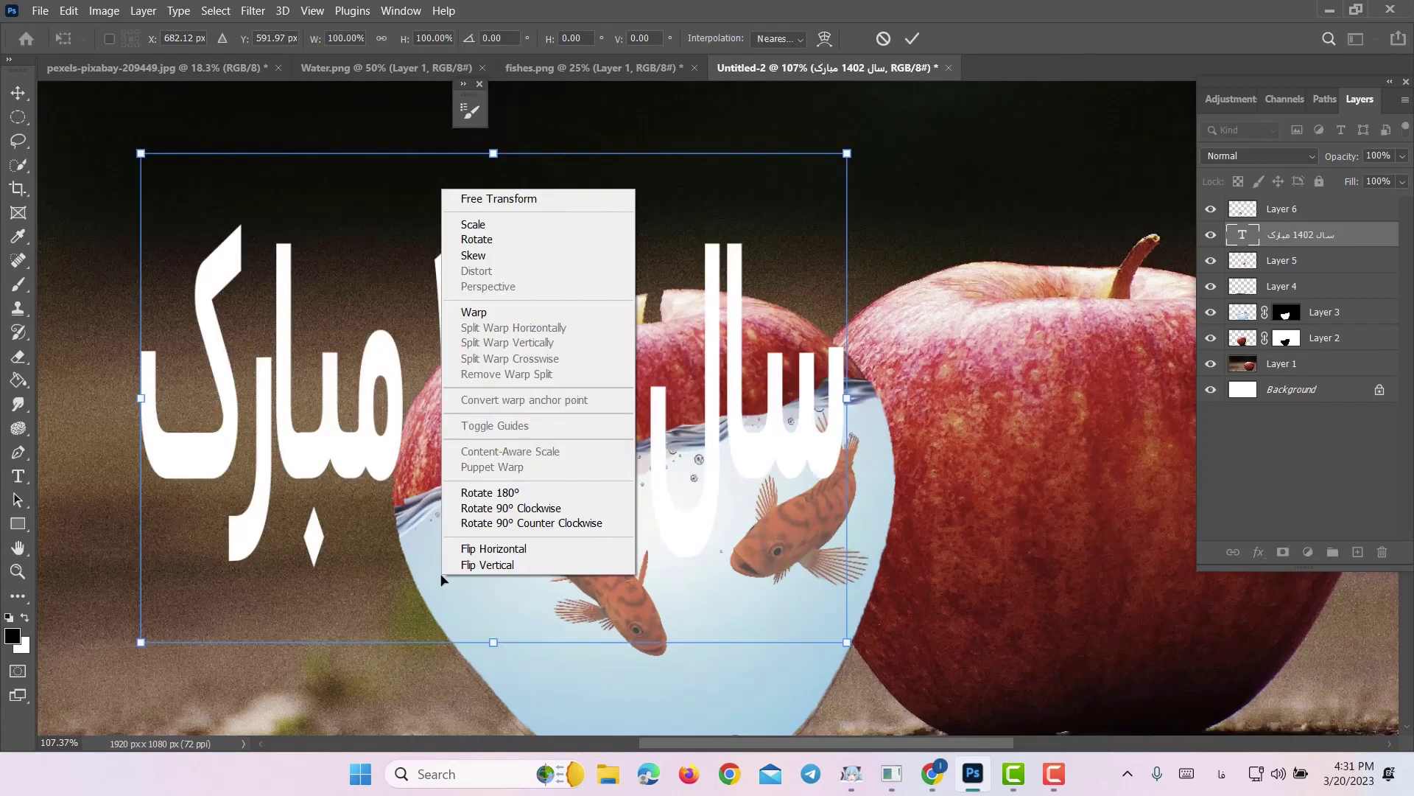
Rotate the text 90° counter-clockwise, scale it to about 89% width and 46% height, and place it beside the water-filled apple along the canvas's left edge.
left_click(493, 523)
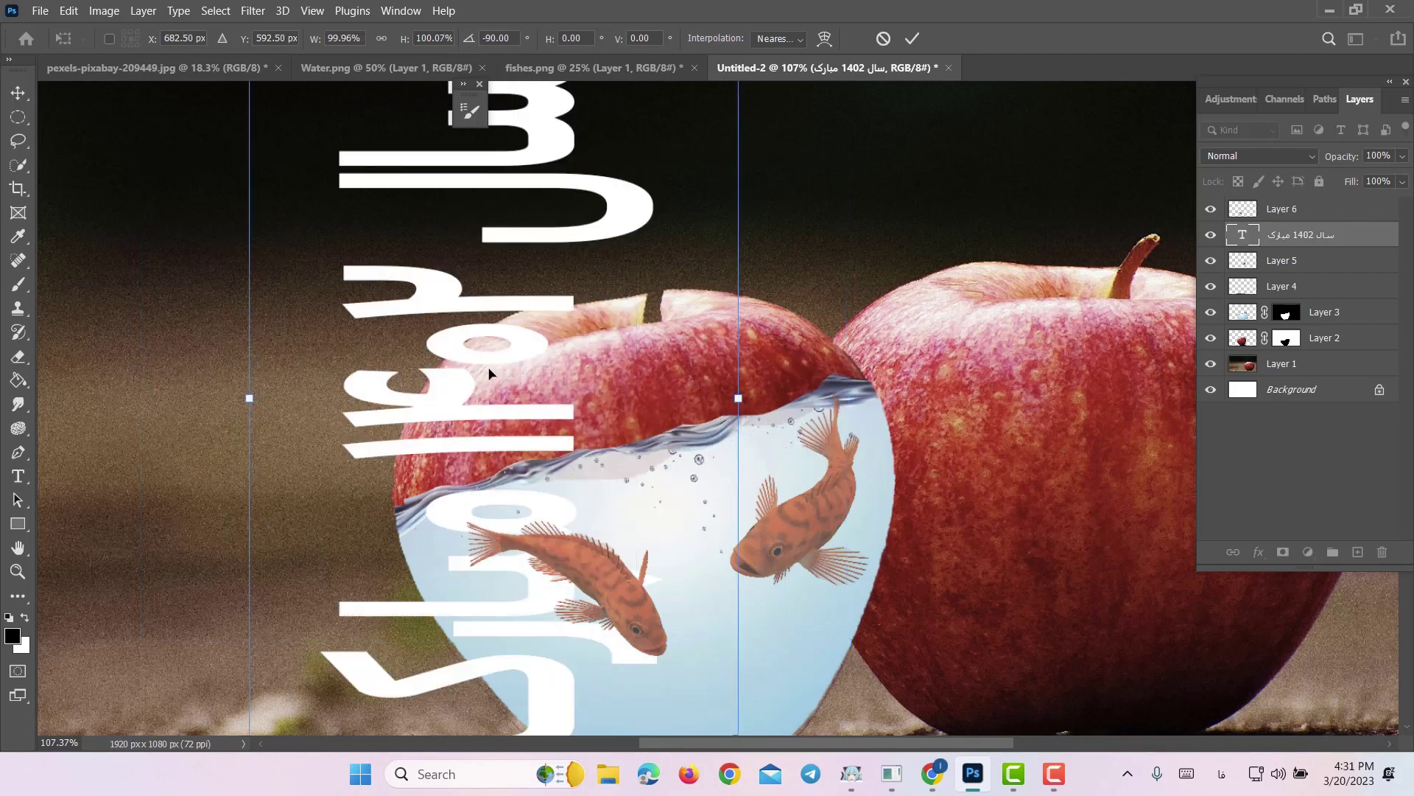
left_click_drag(490, 373, 282, 441)
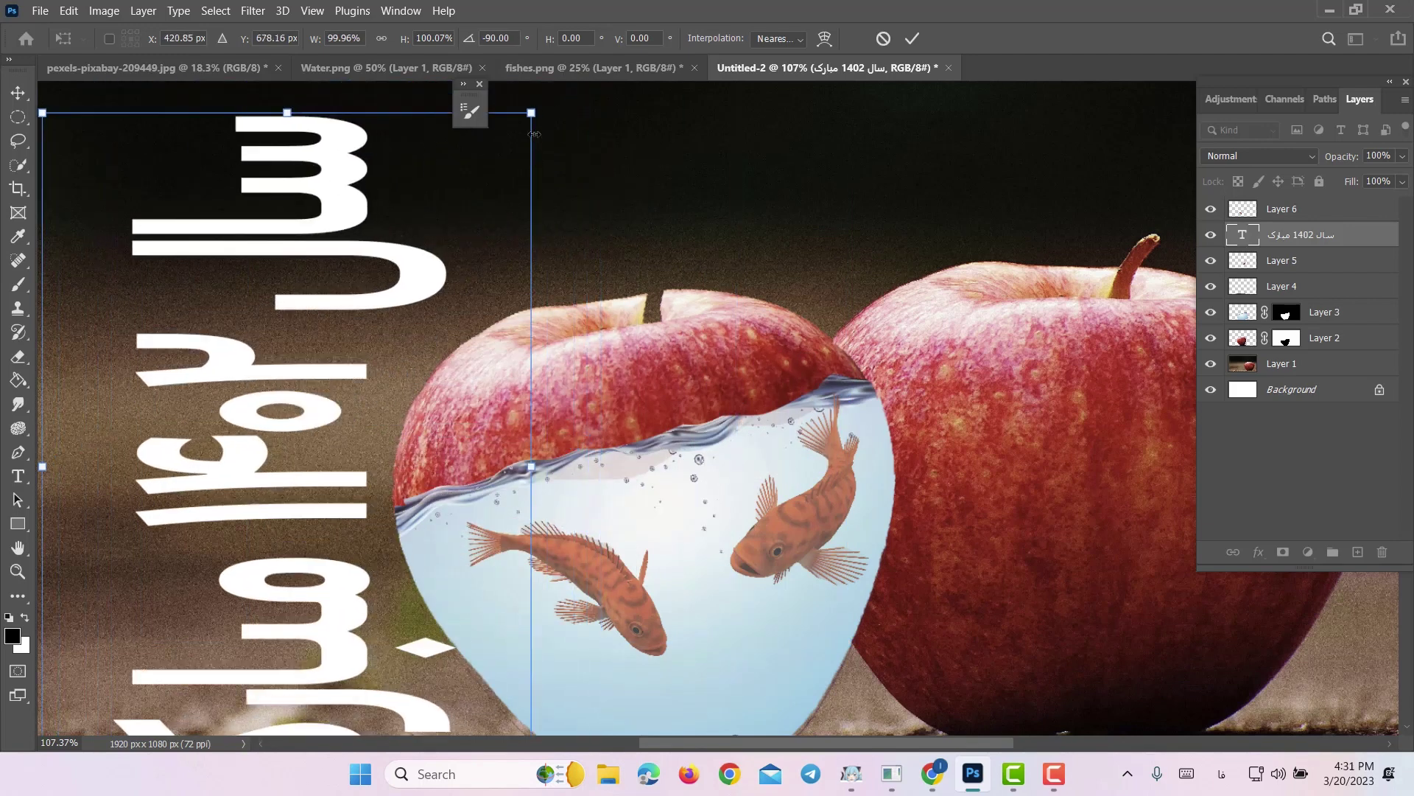
left_click_drag(531, 112, 299, 122)
left_click_drag(230, 297, 248, 259)
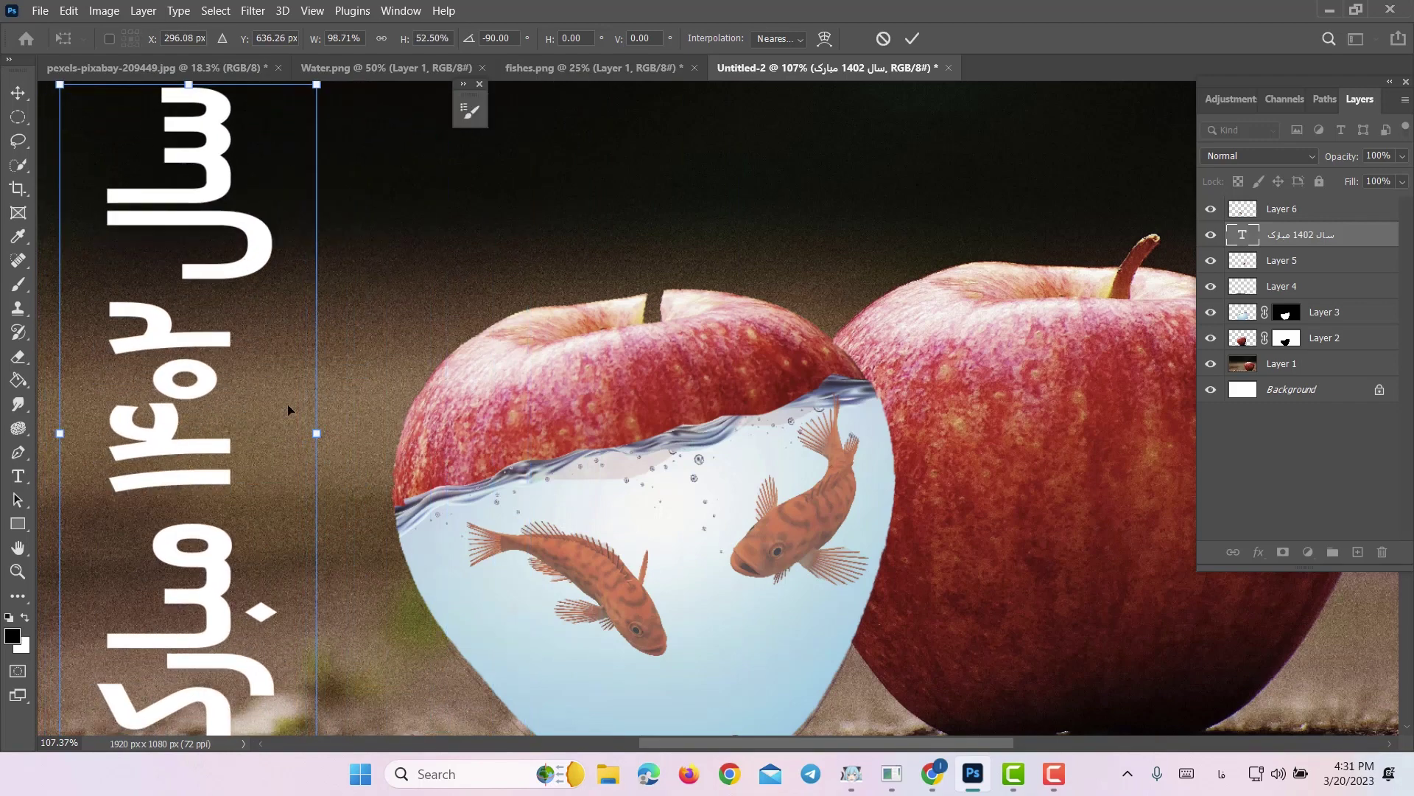
scroll(284, 424, "down", 2)
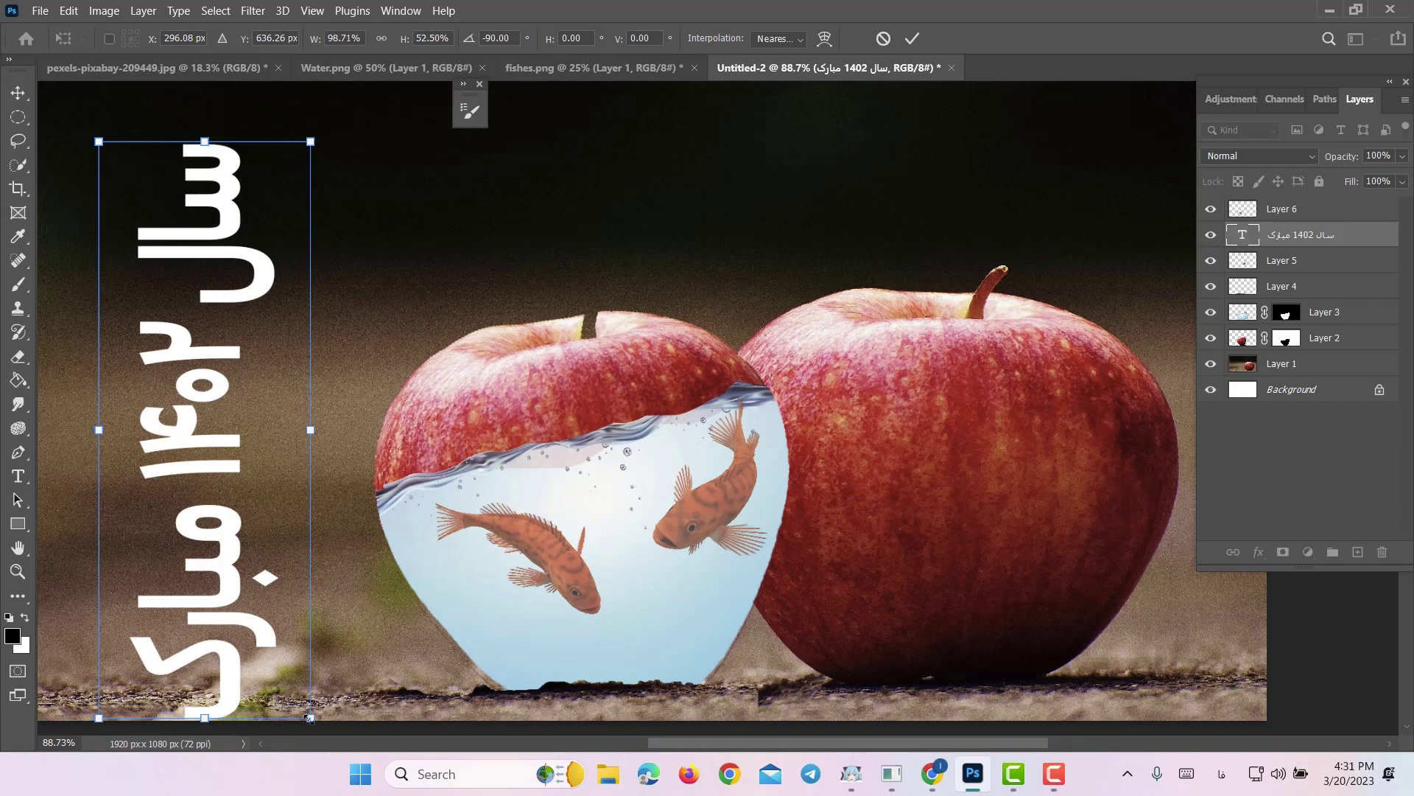
left_click_drag(310, 717, 286, 662)
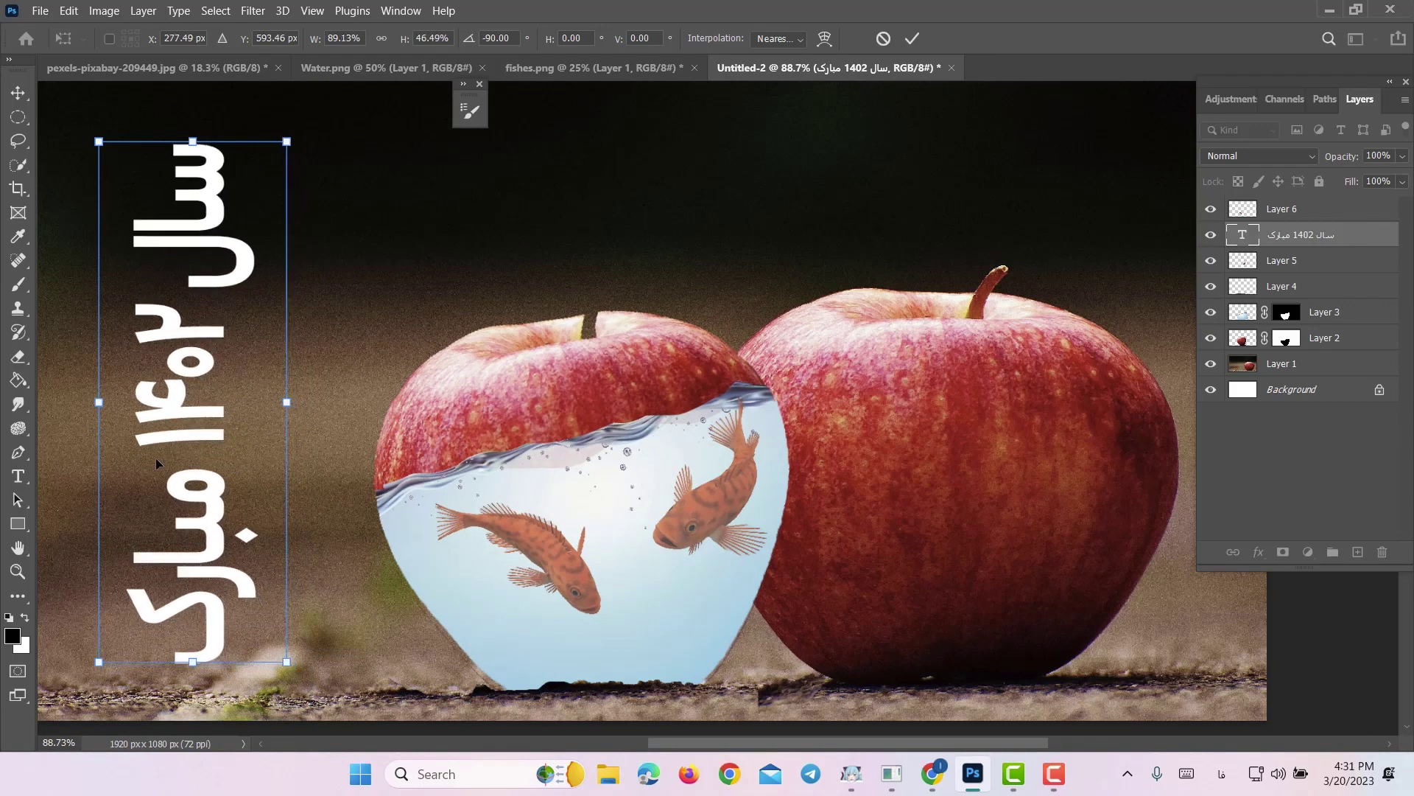
left_click_drag(157, 462, 160, 421)
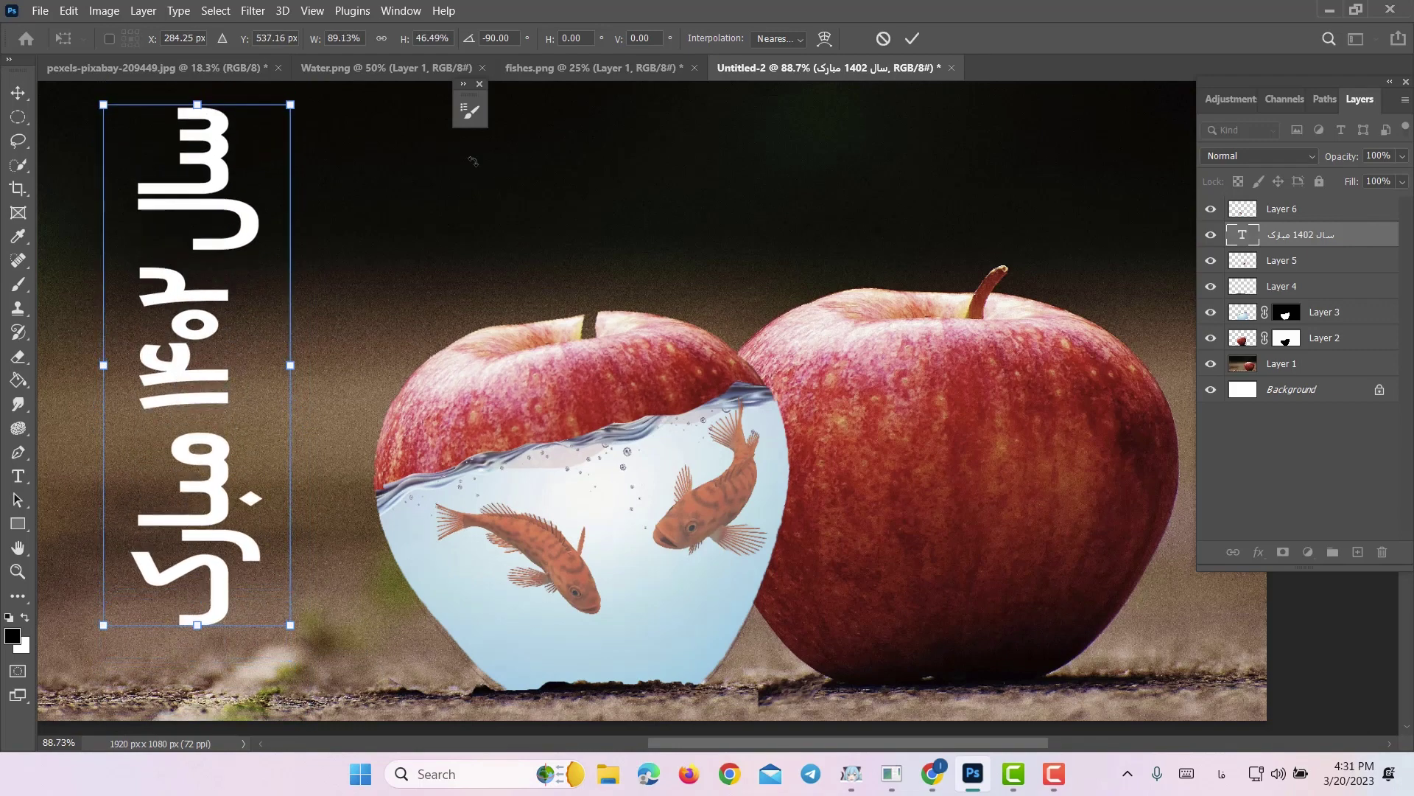
left_click(911, 39)
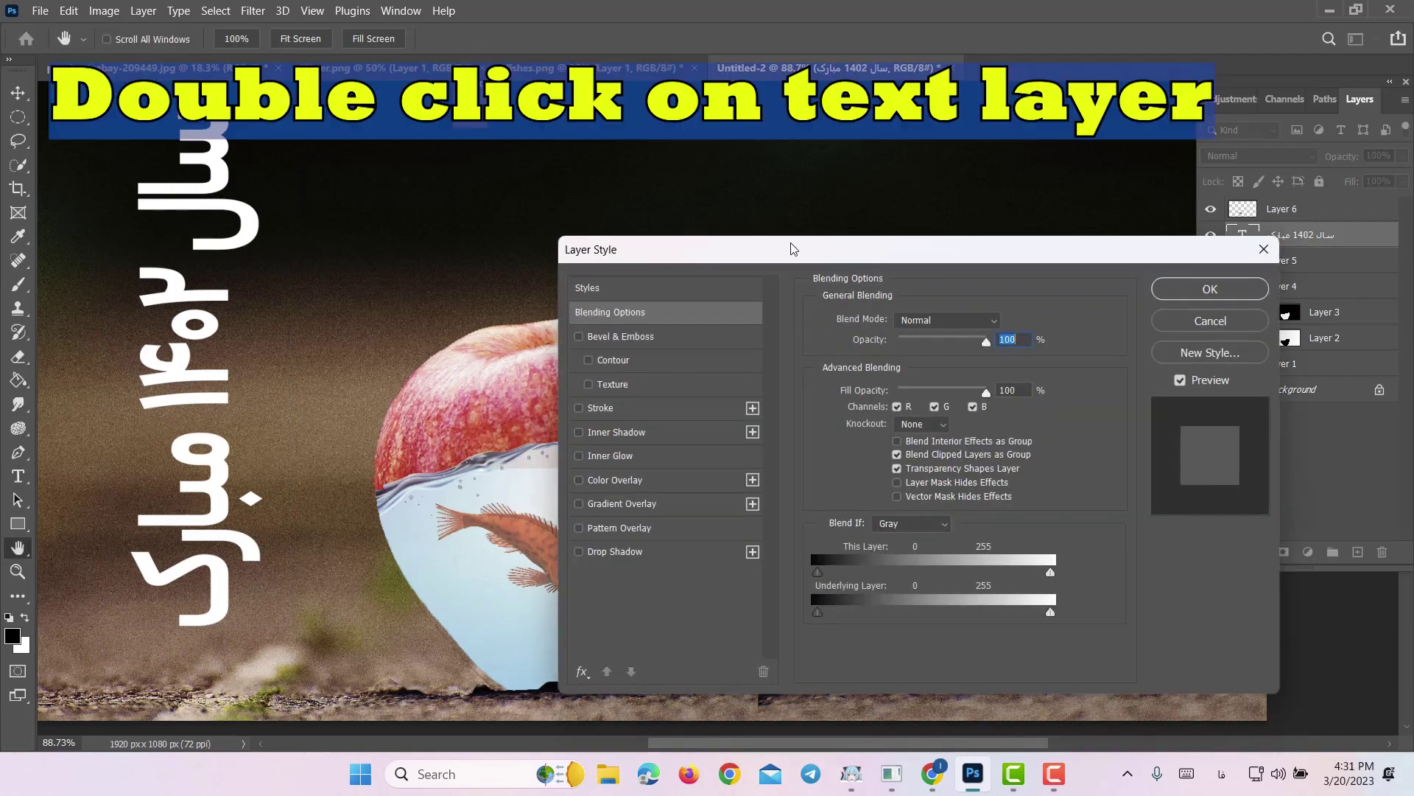
Enable Bevel & Emboss and Stroke on the text layer, try a lower blending opacity, and set it back to 100%.
left_click_drag(792, 265, 720, 72)
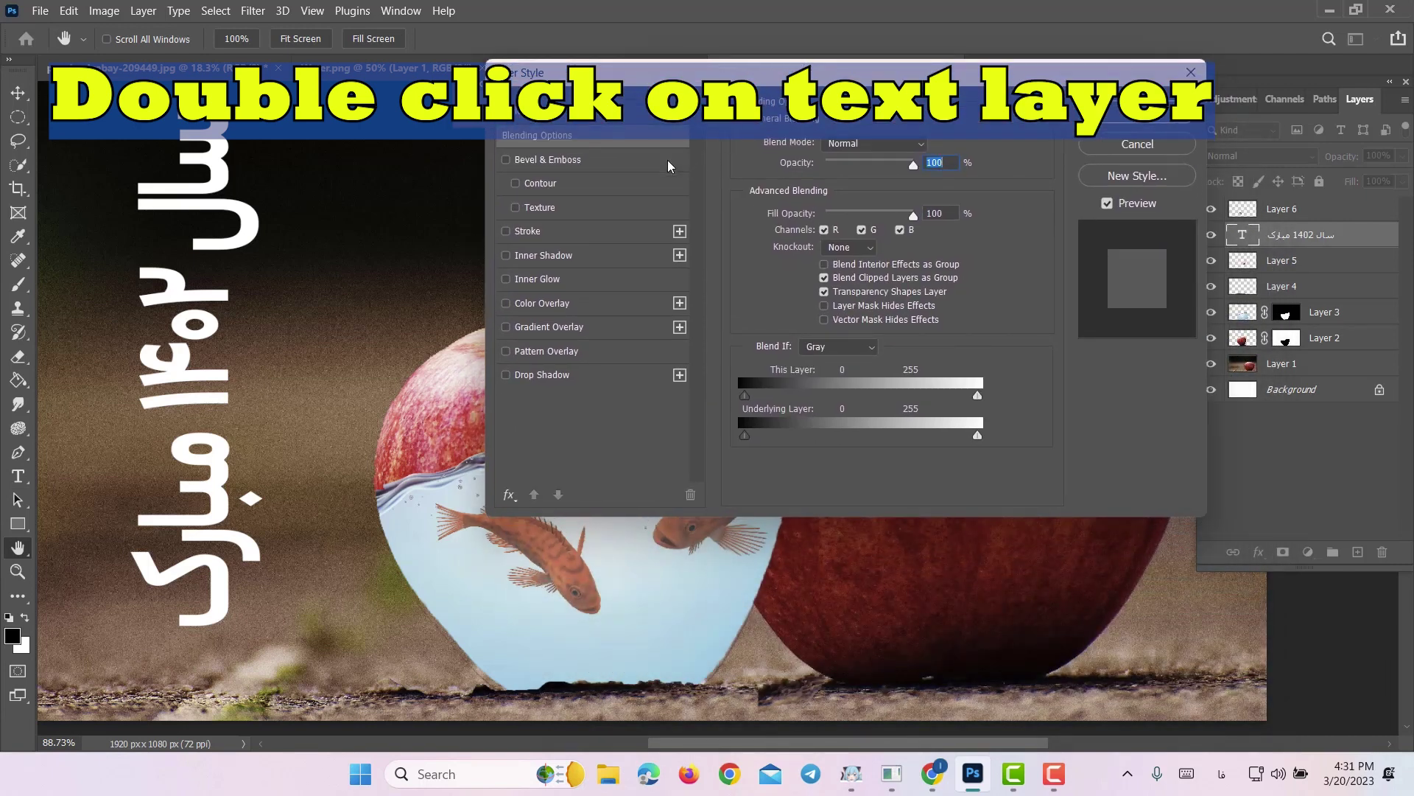
left_click(506, 160)
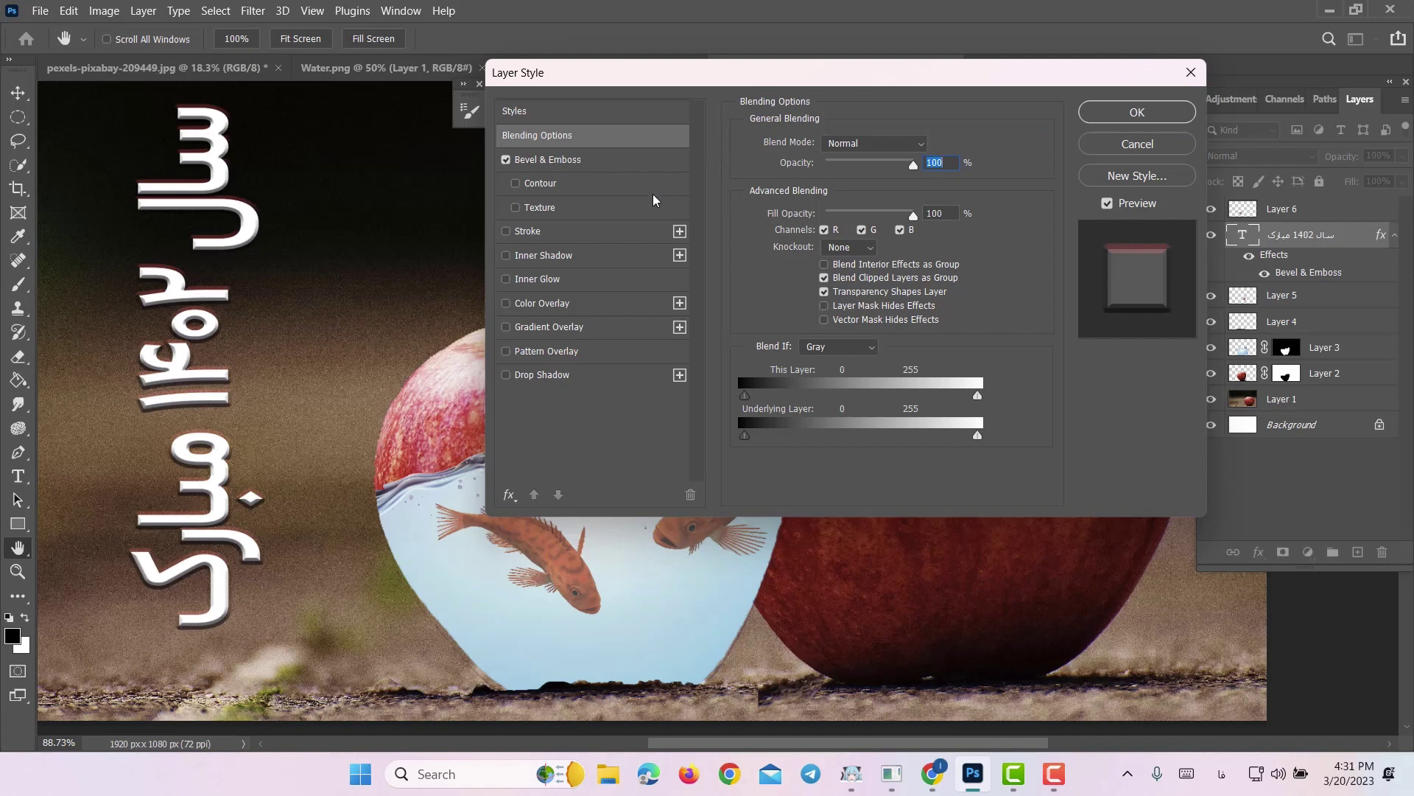
left_click(506, 232)
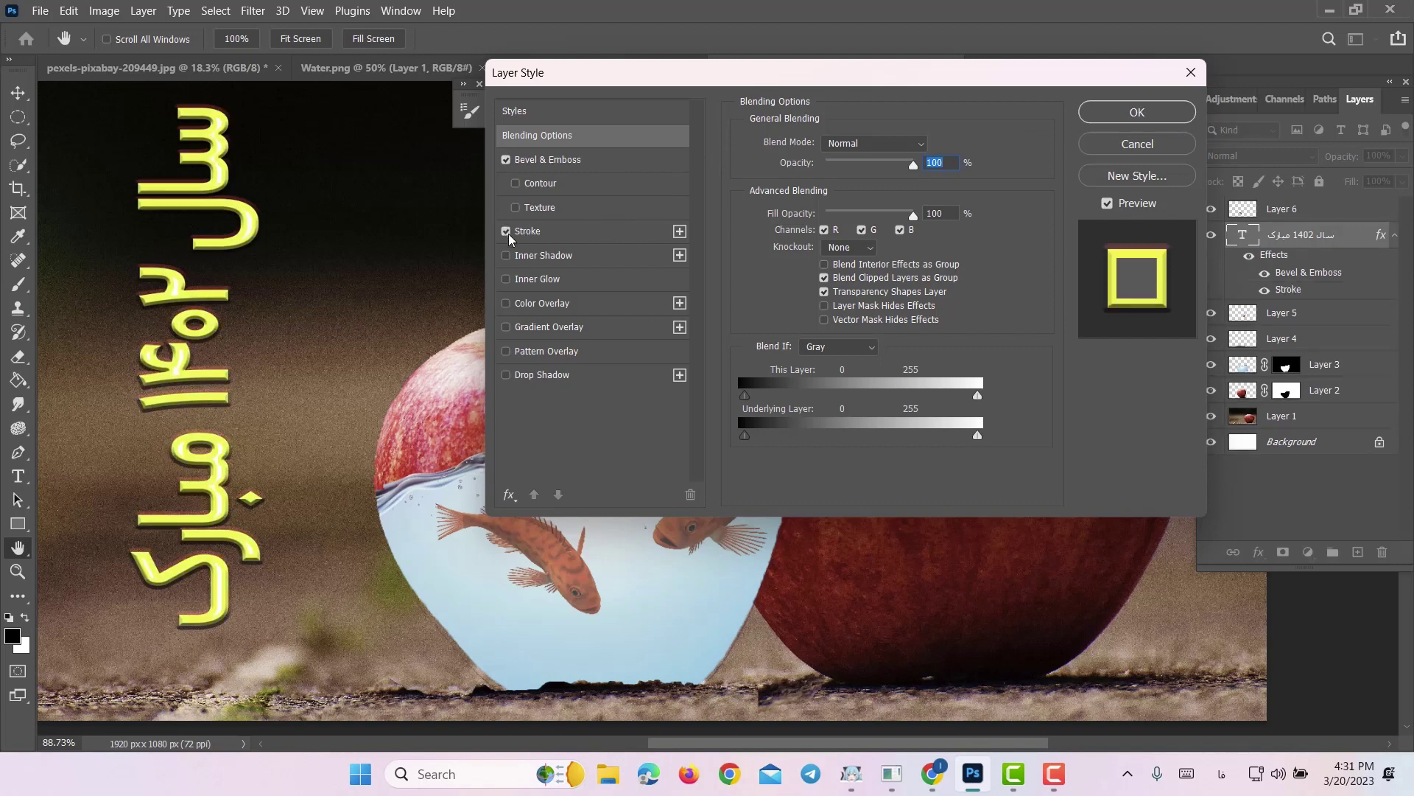
left_click(855, 160)
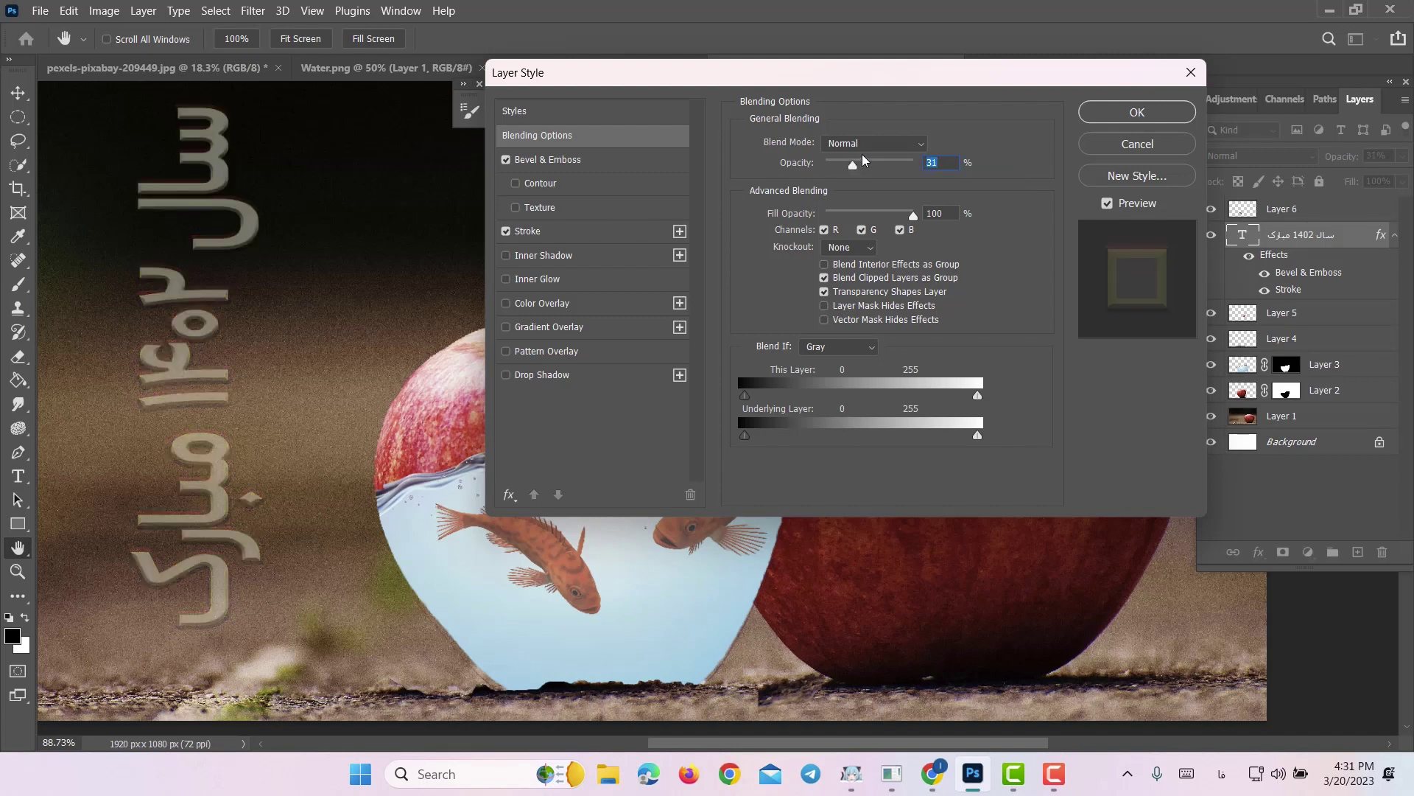
left_click_drag(855, 161, 926, 156)
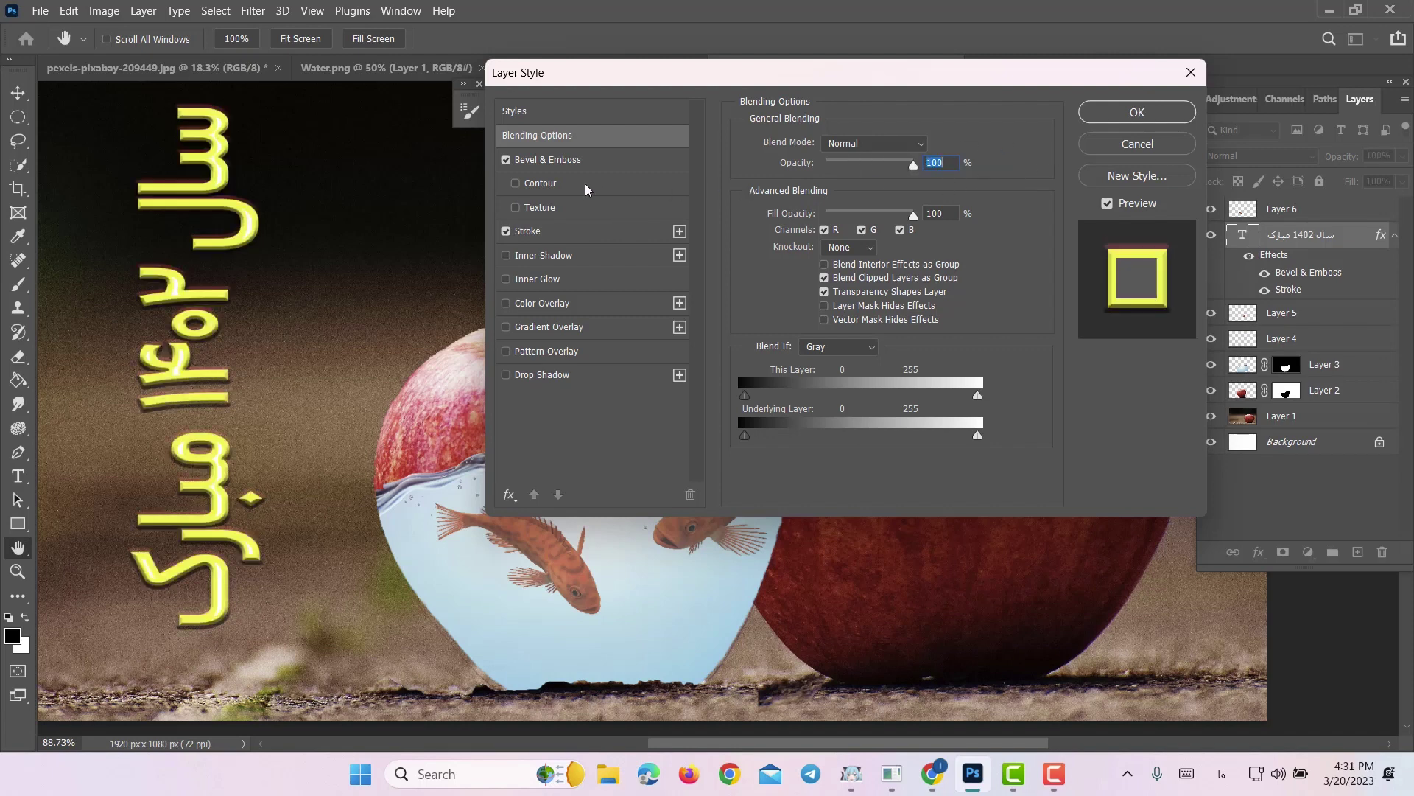
Set the size of the text's stroke to 1 px.
left_click(589, 229)
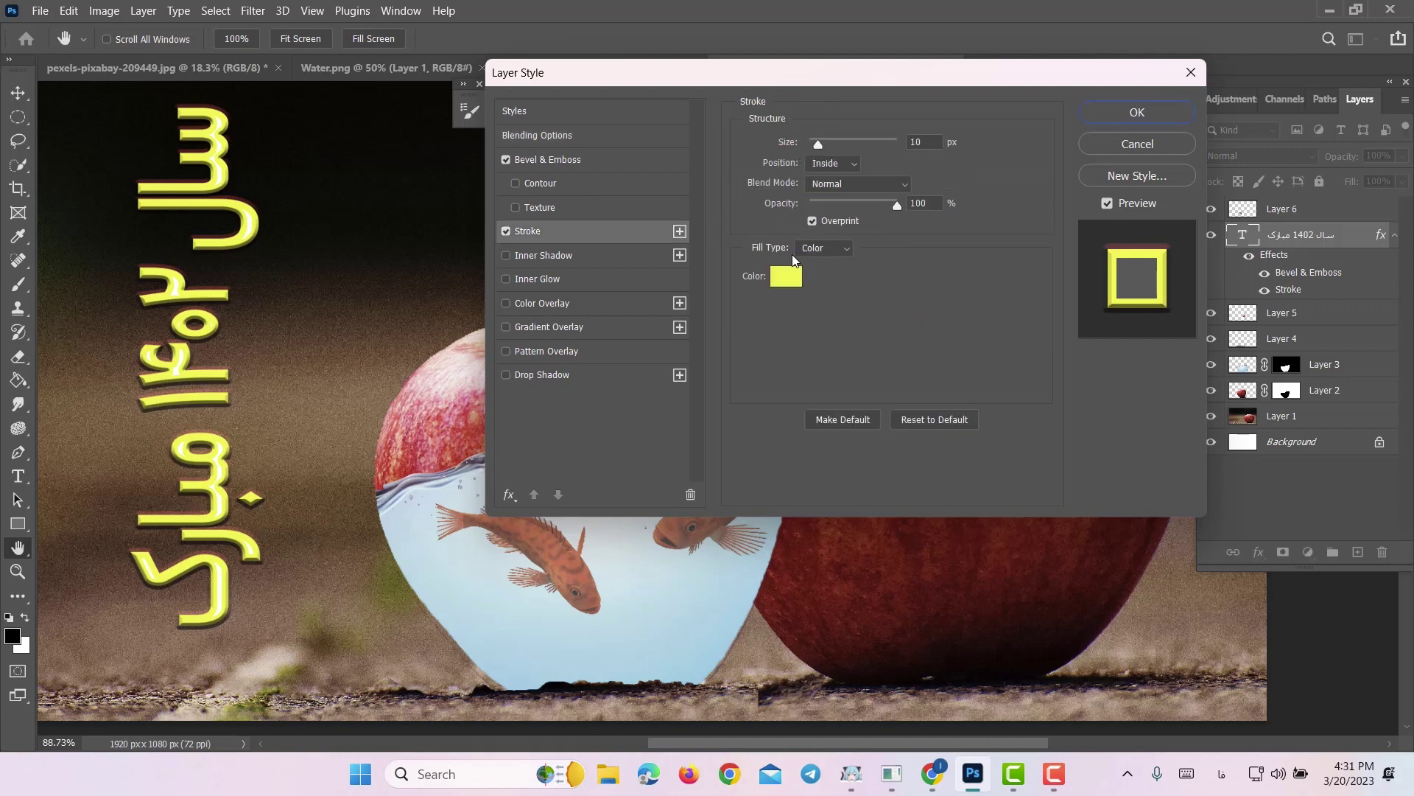
left_click_drag(819, 145, 807, 144)
left_click(803, 145)
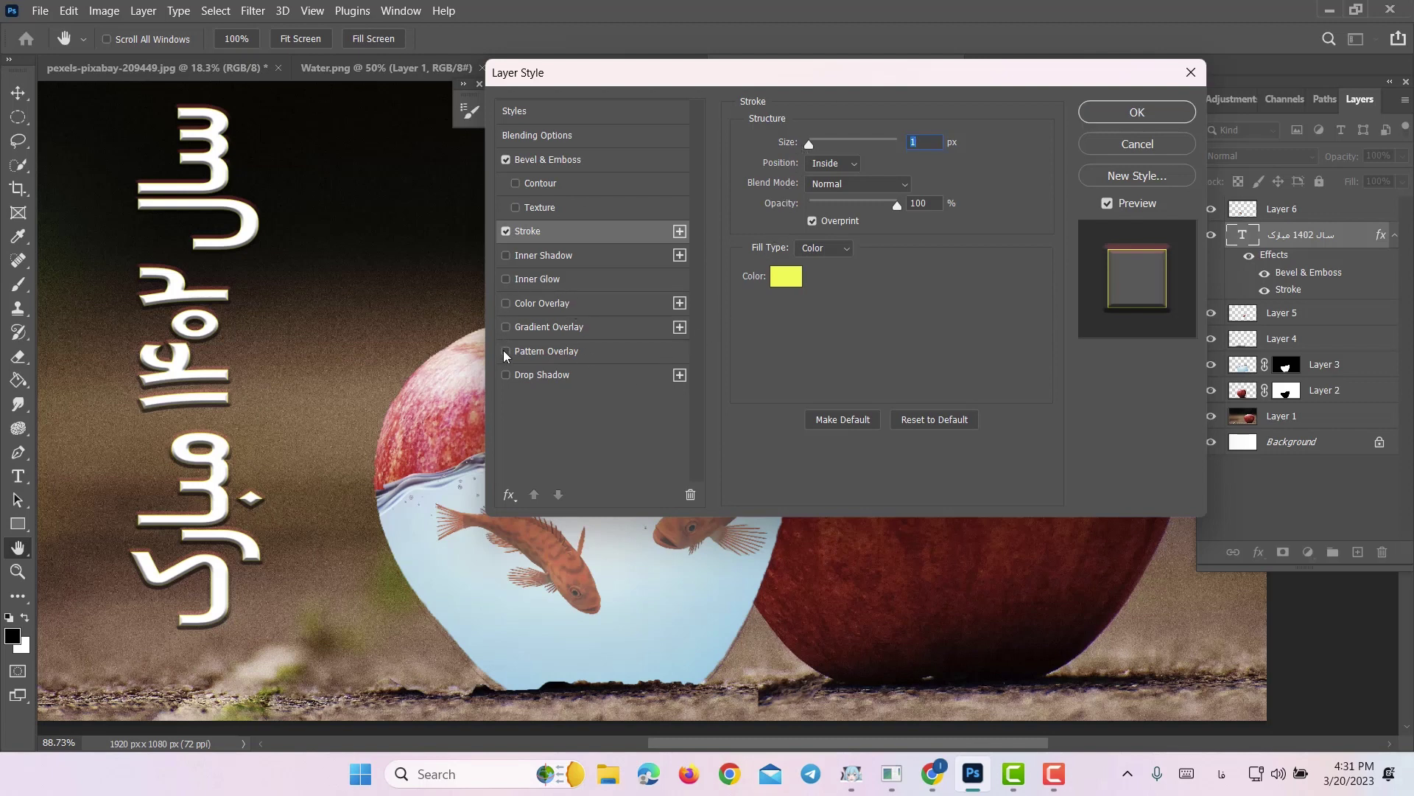
Enable Color Overlay on the text and change its stroke colour to red f31a1a.
left_click(505, 304)
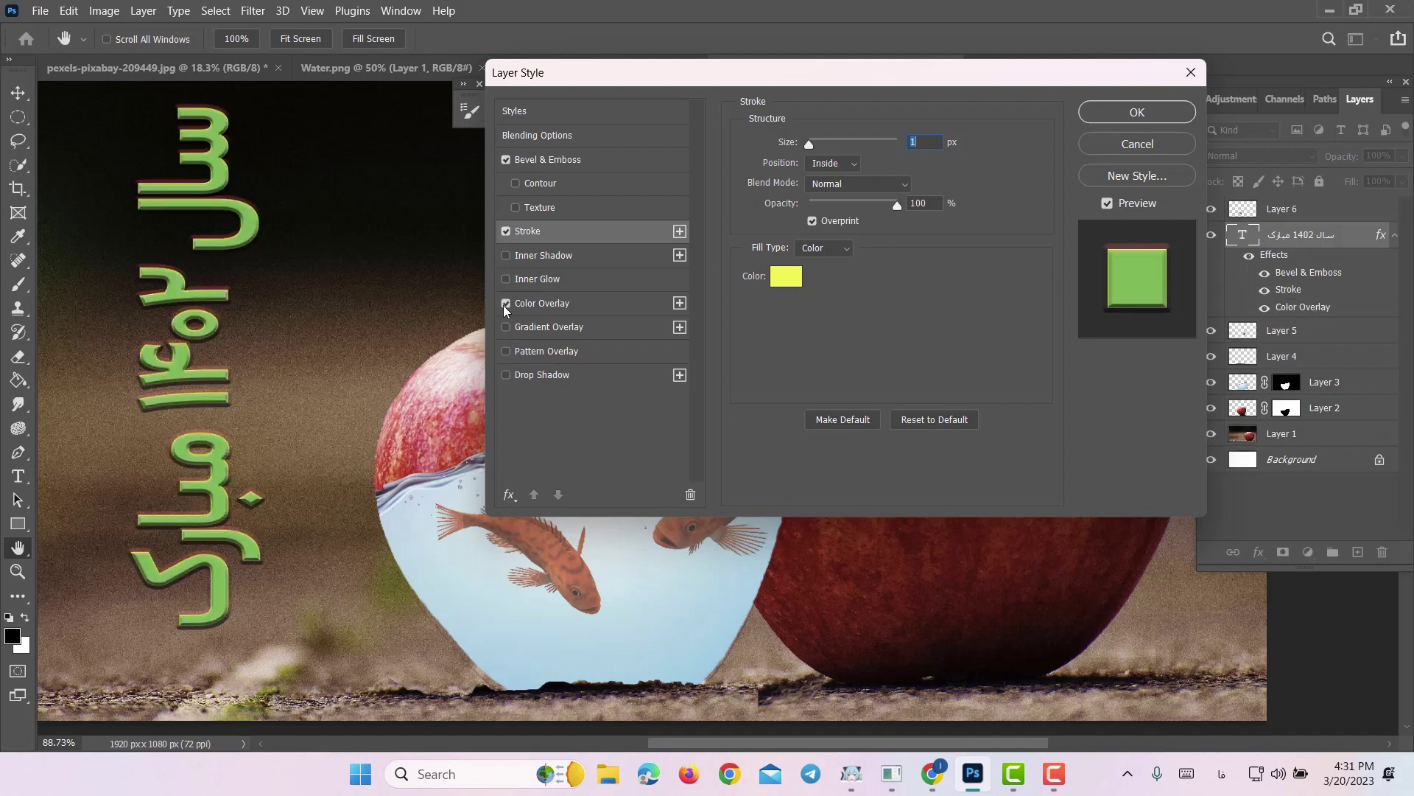
left_click(782, 278)
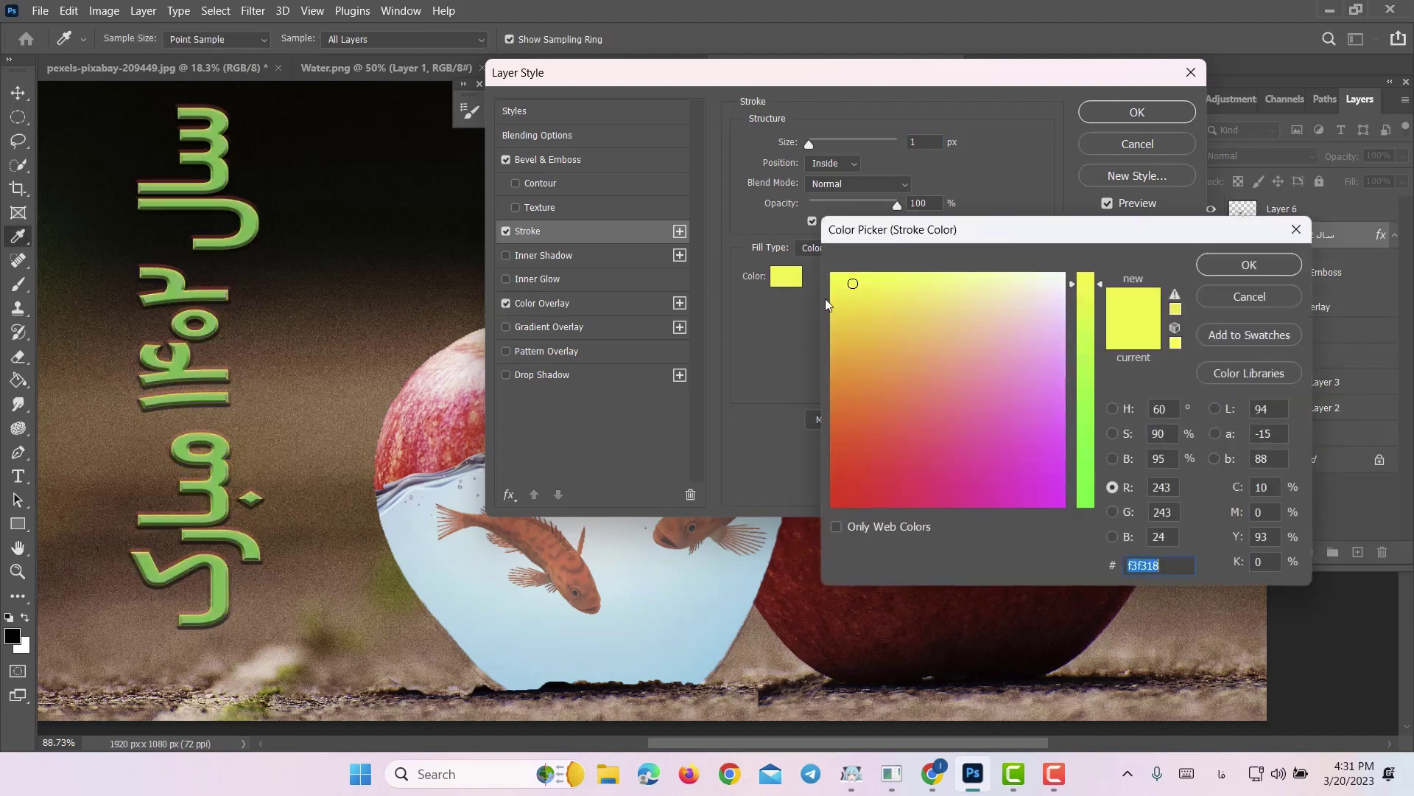
left_click(855, 483)
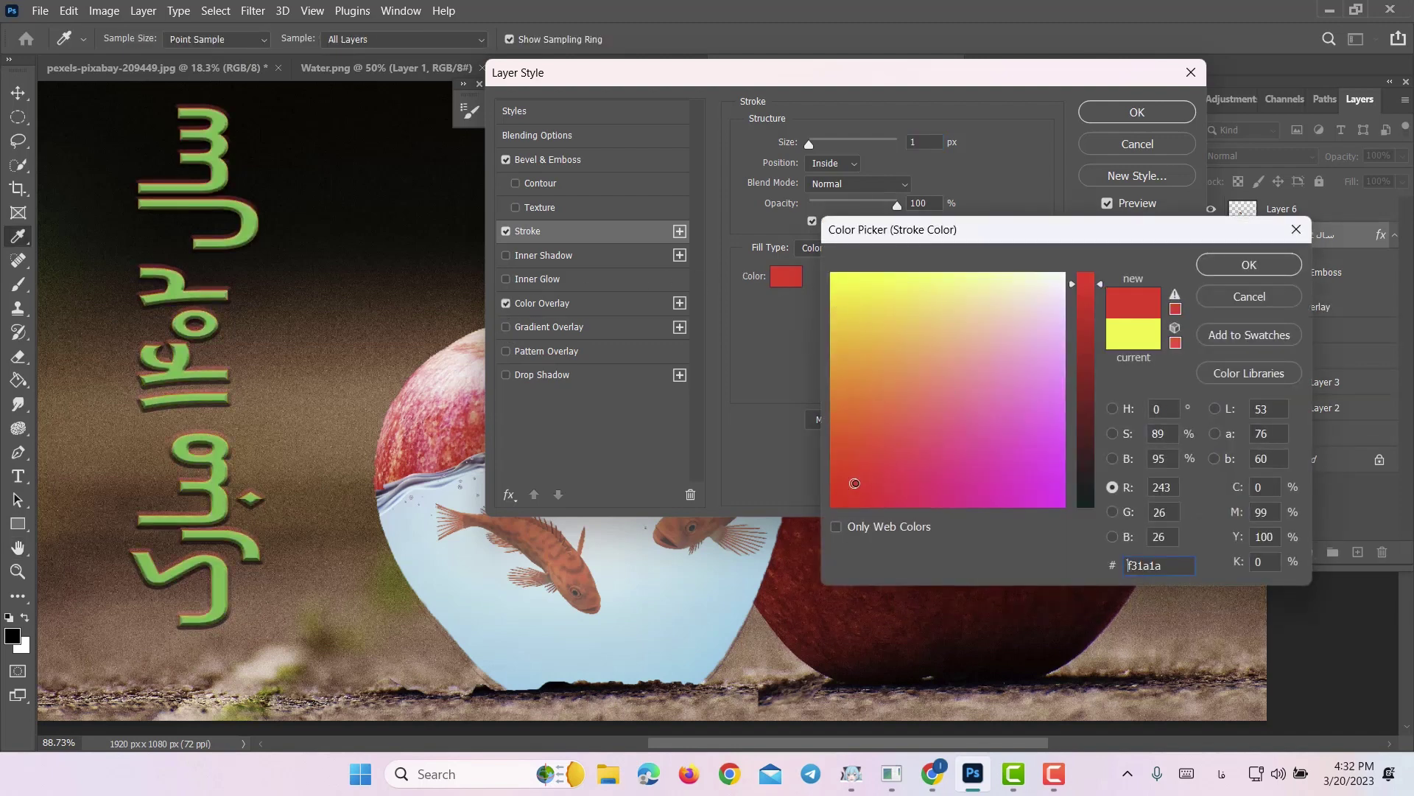
left_click(1232, 268)
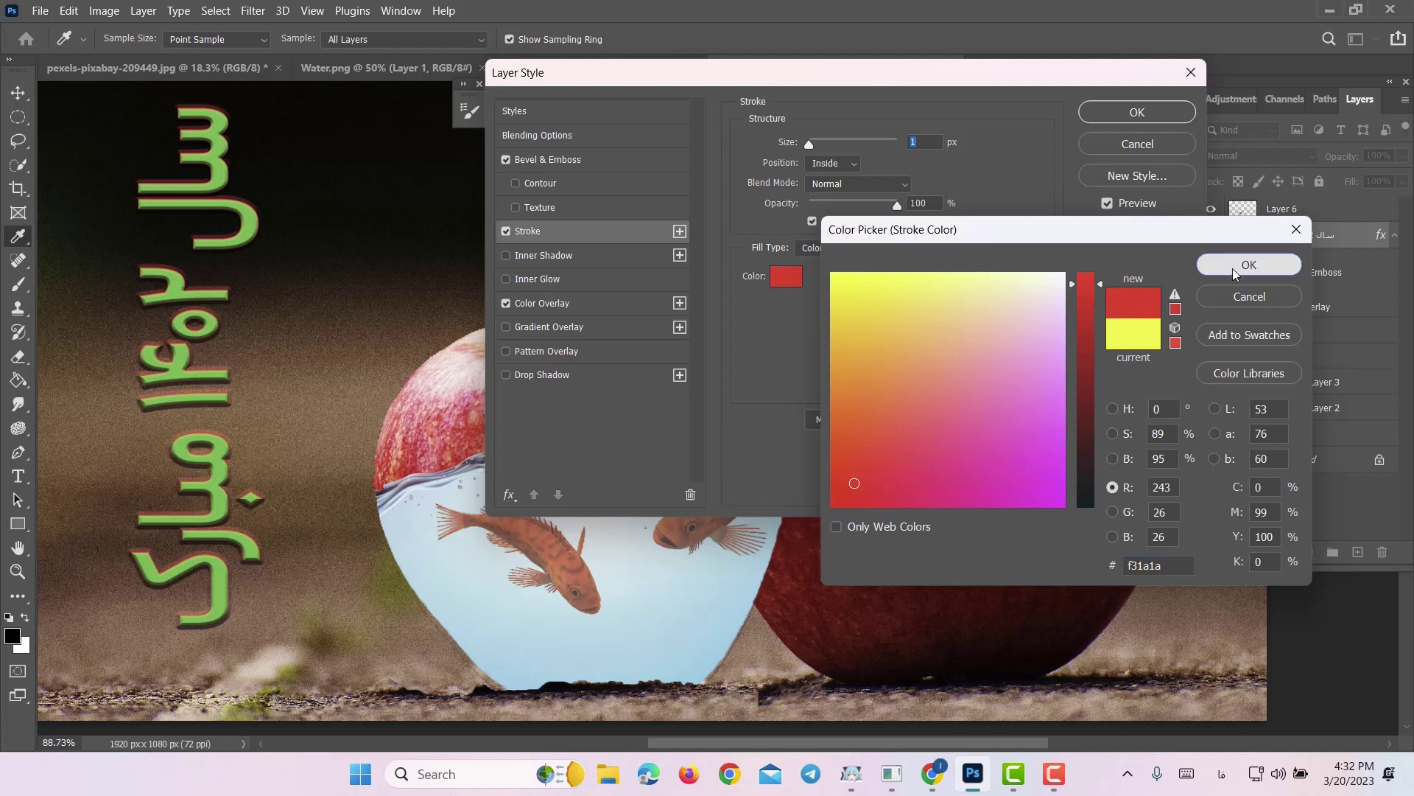
Change the text's Color Overlay colour to bright red f90819.
left_click(584, 305)
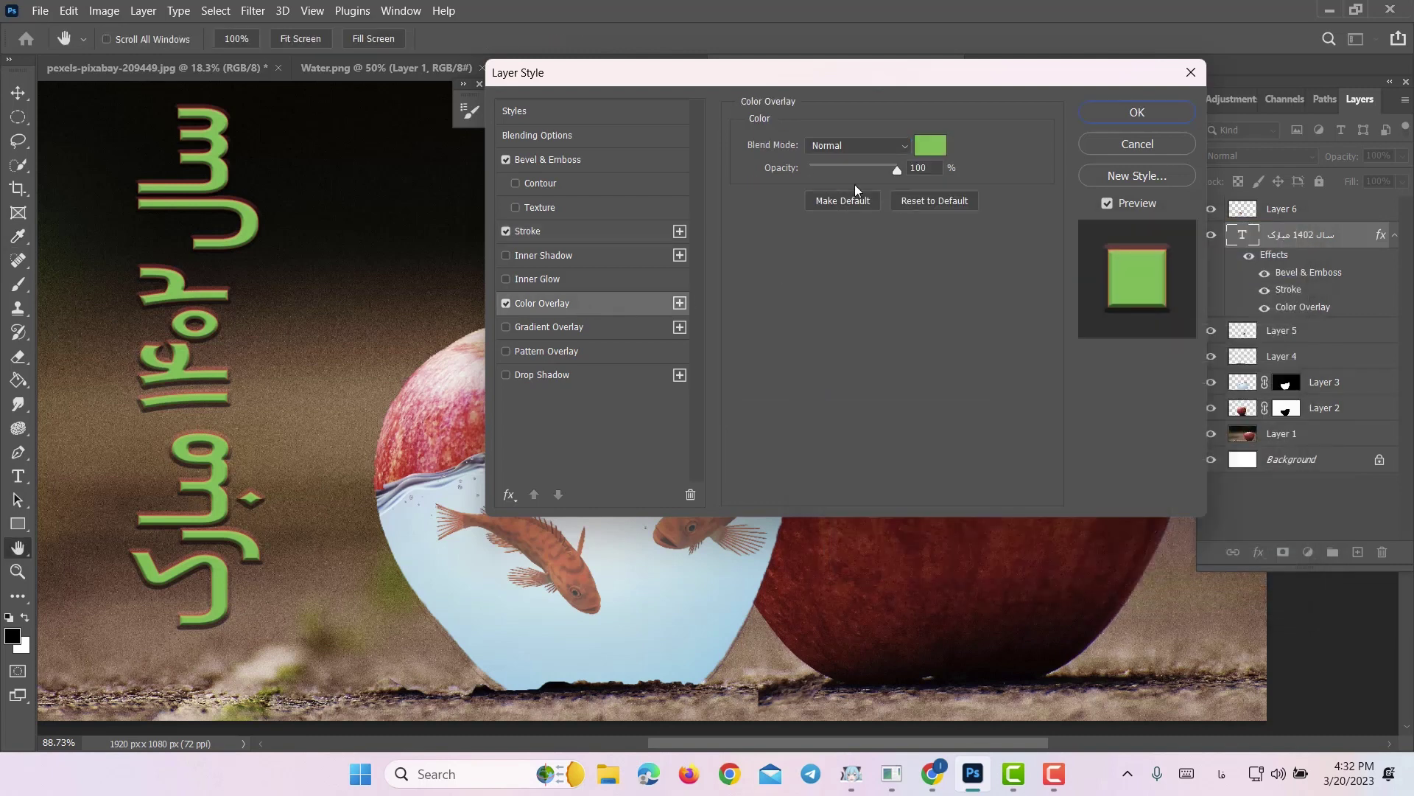
left_click(931, 146)
left_click(854, 499)
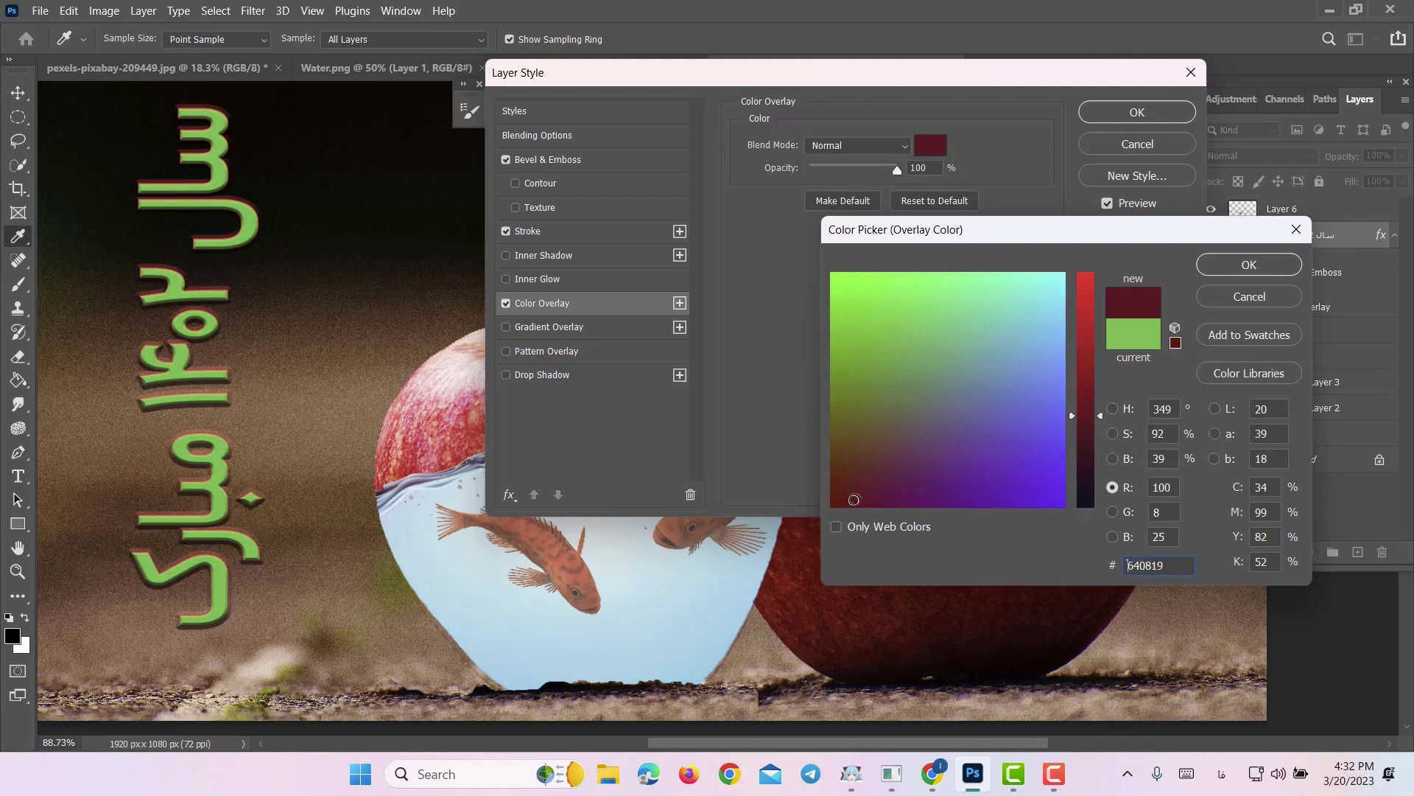
left_click_drag(1079, 324, 1085, 277)
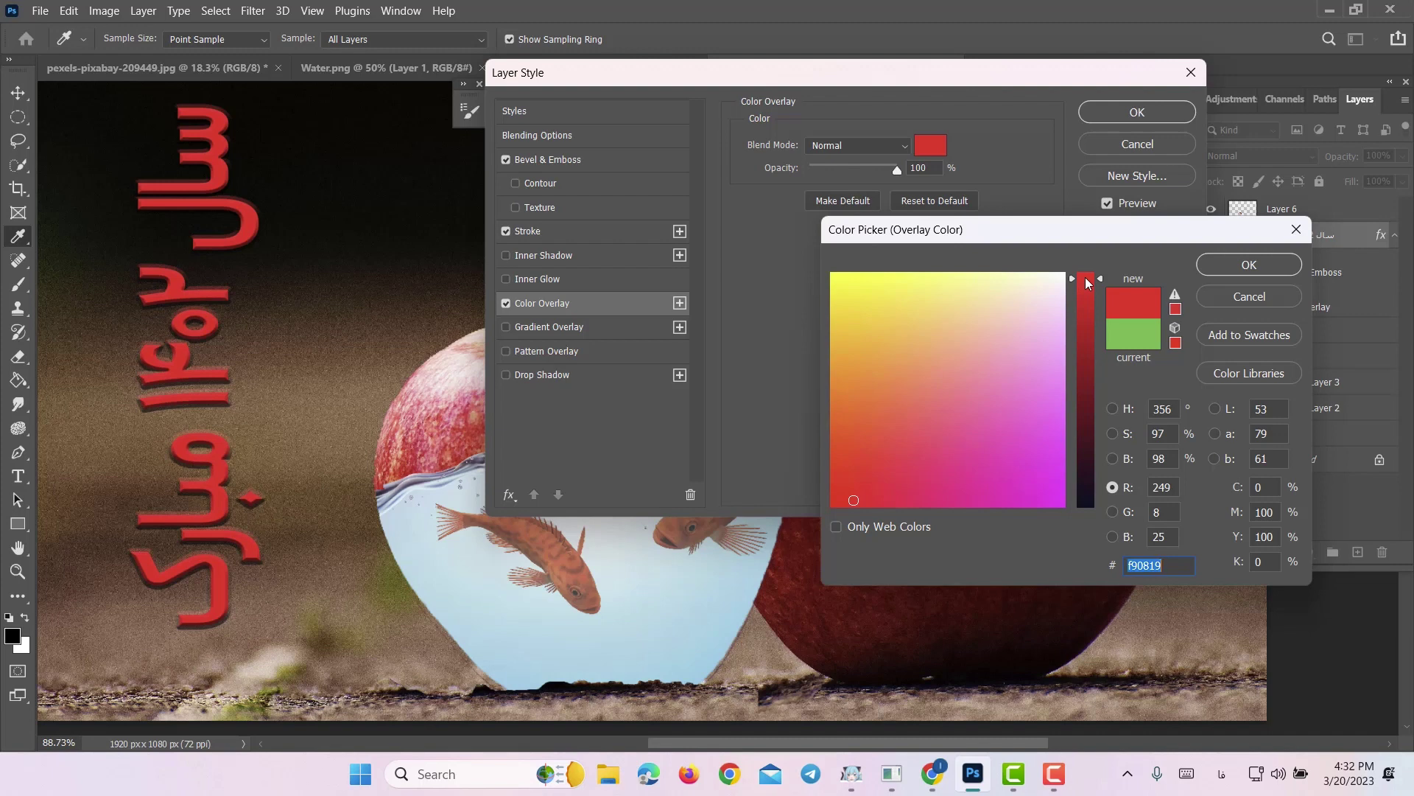
left_click(1252, 268)
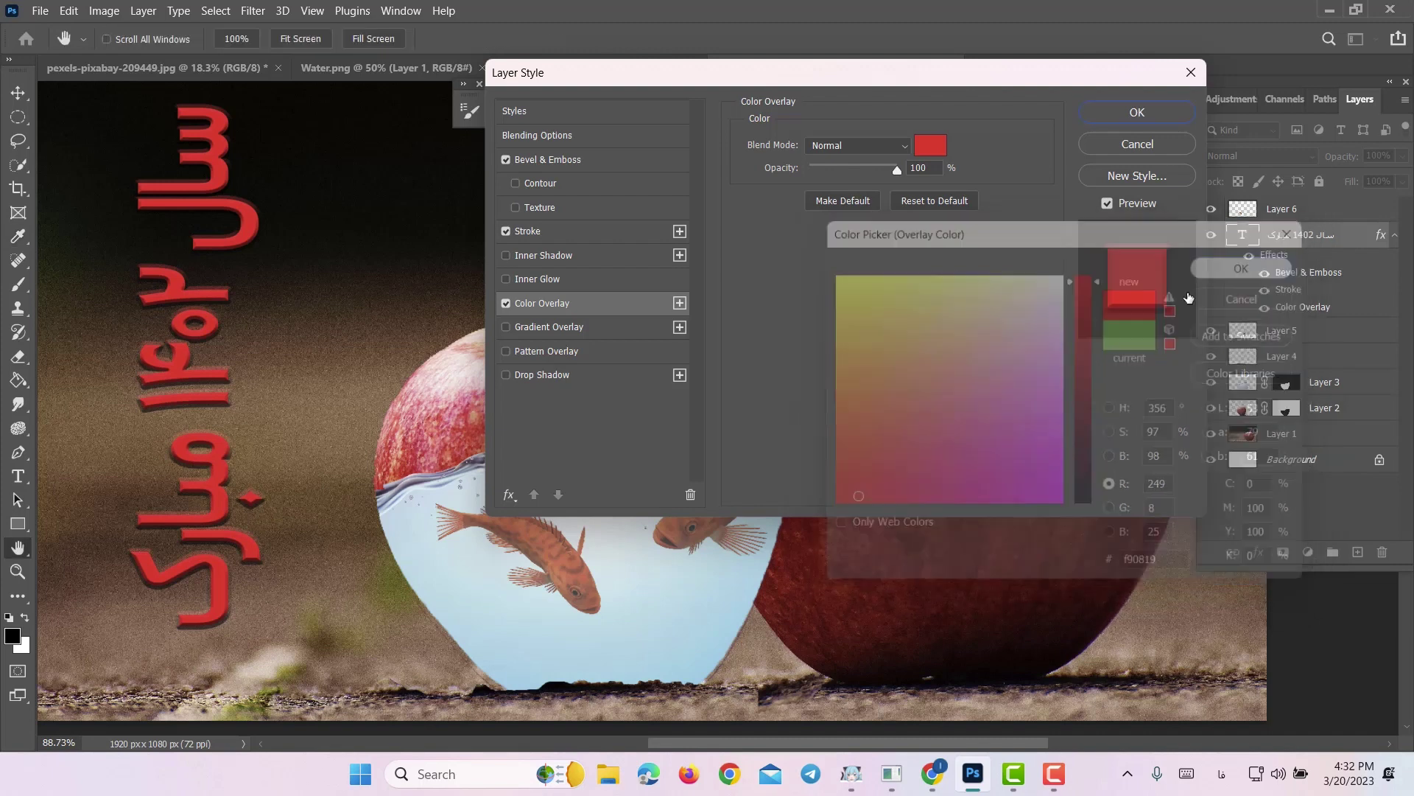
Try Pattern Overlay on the text, turn it off again, and enable Drop Shadow.
left_click(588, 357)
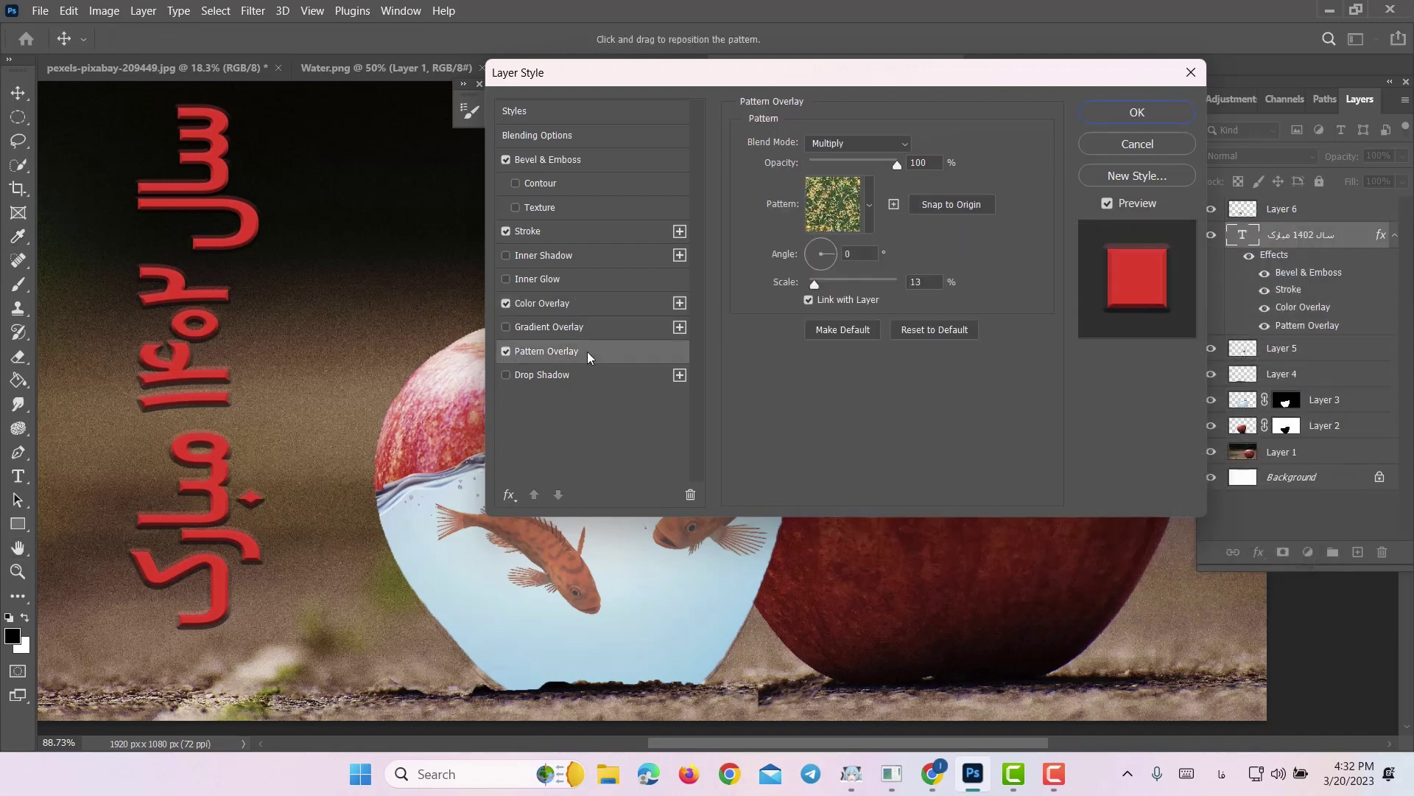
left_click(506, 352)
left_click(548, 374)
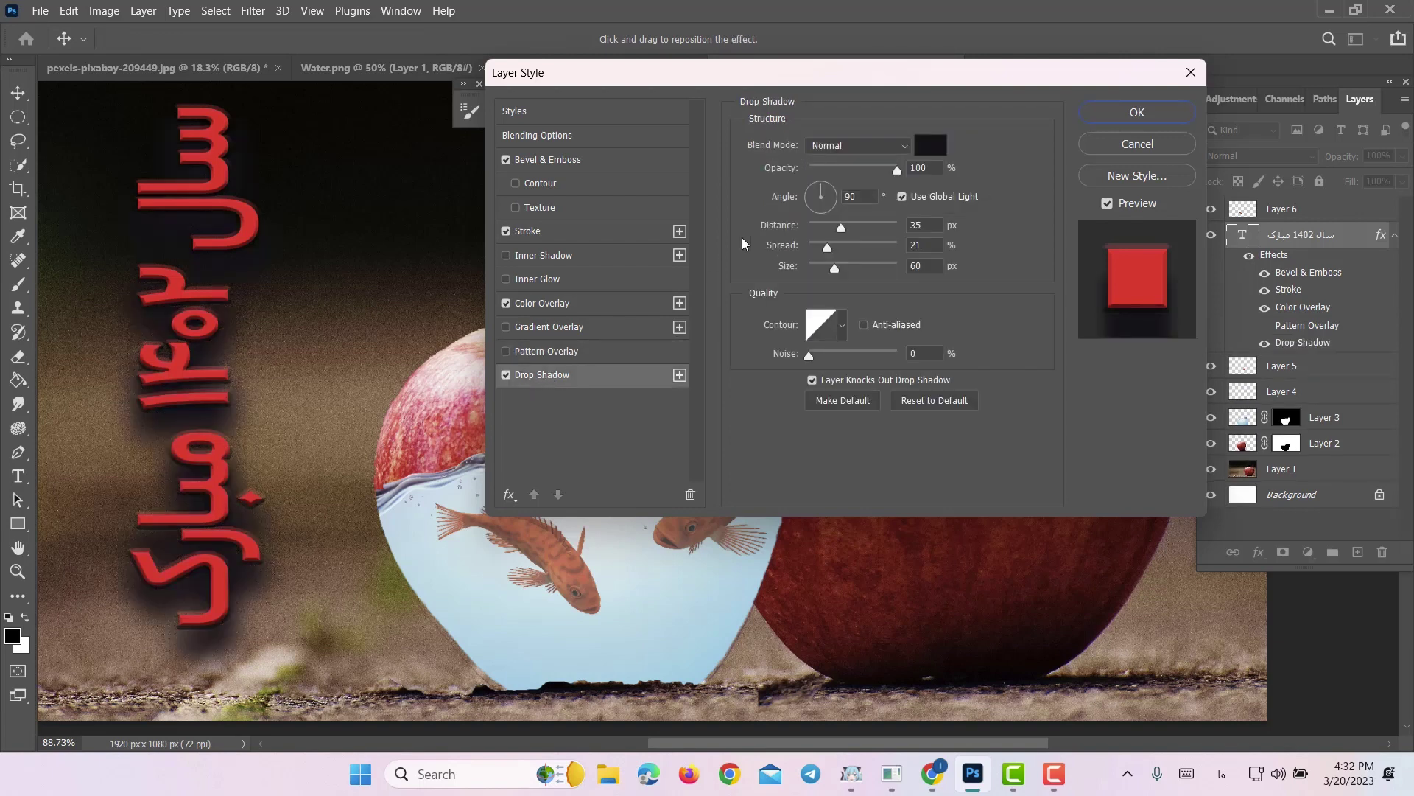
Change the text's Drop Shadow colour to bright green 0de756.
left_click(918, 152)
left_click(935, 334)
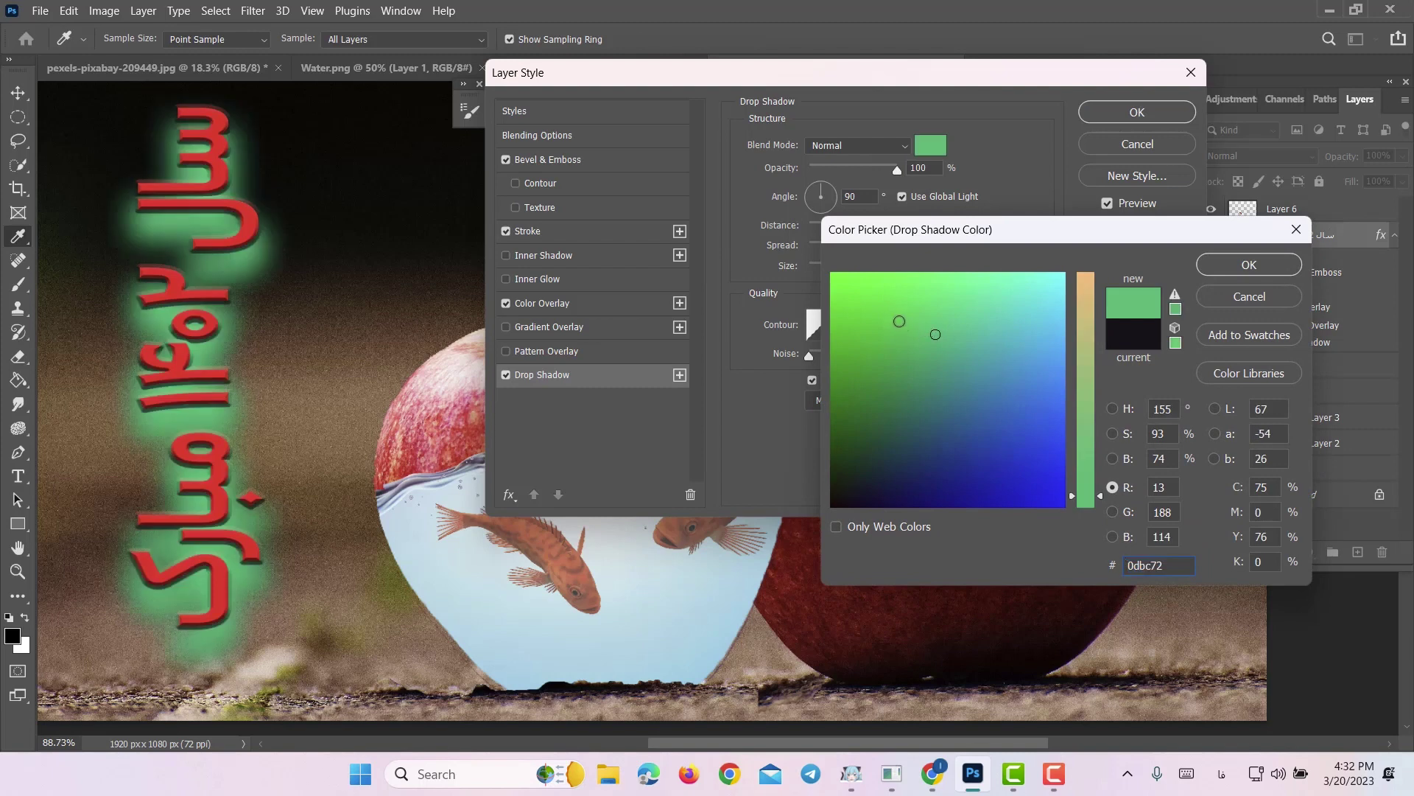
mouse_move(881, 316)
left_mouse_down()
mouse_move(988, 331)
mouse_move(998, 401)
mouse_move(984, 435)
mouse_move(1010, 458)
mouse_move(1045, 357)
left_mouse_up()
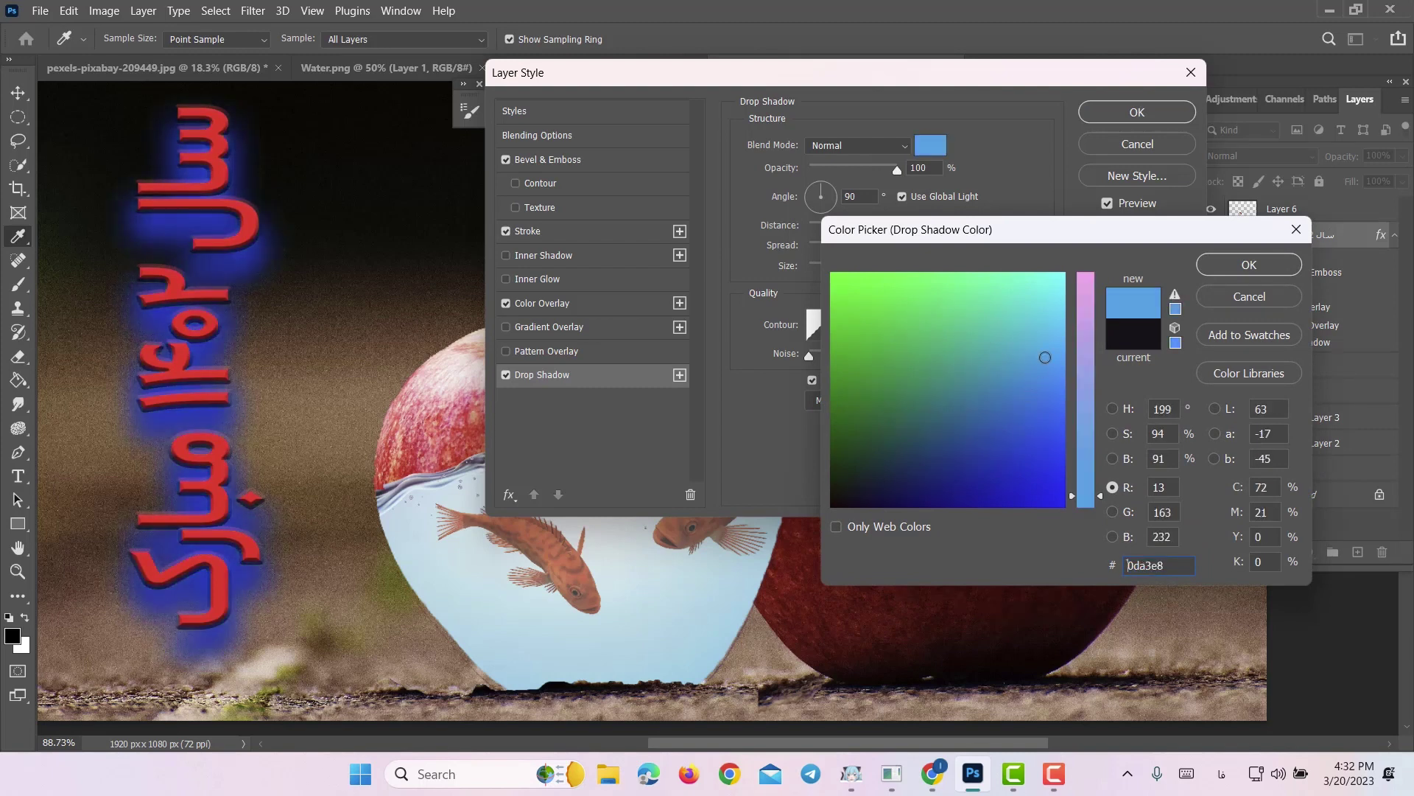
left_click(1037, 298)
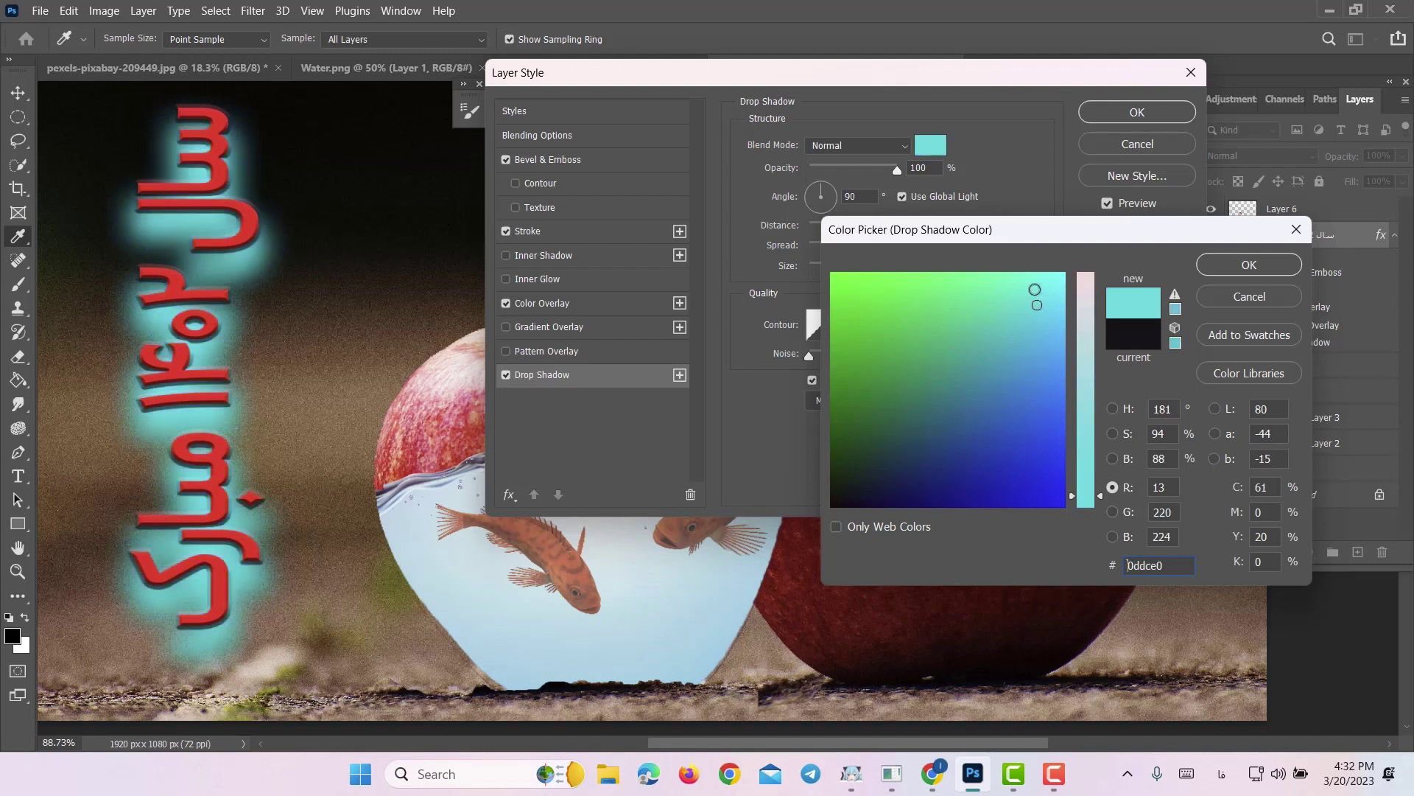
left_click_drag(984, 282, 928, 346)
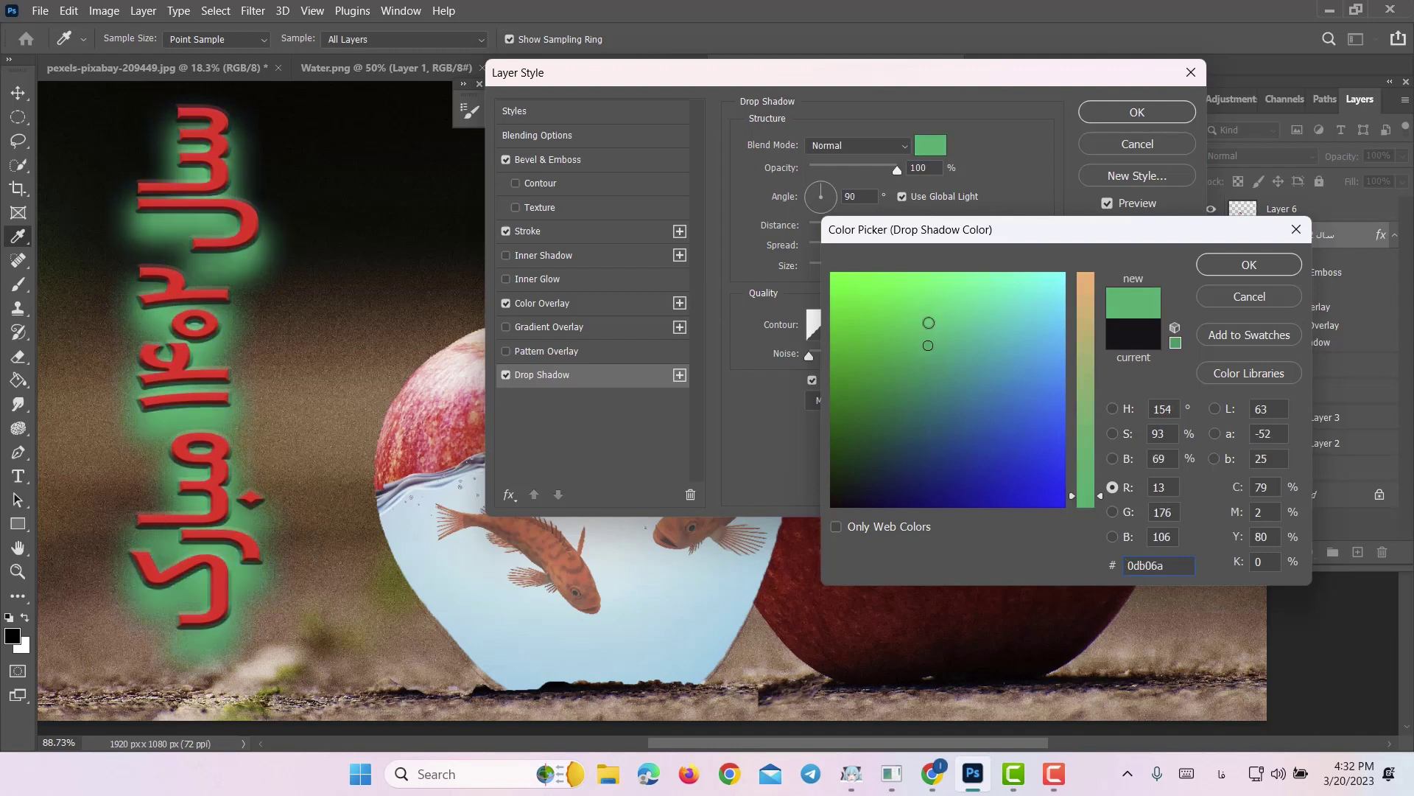
left_click(910, 295)
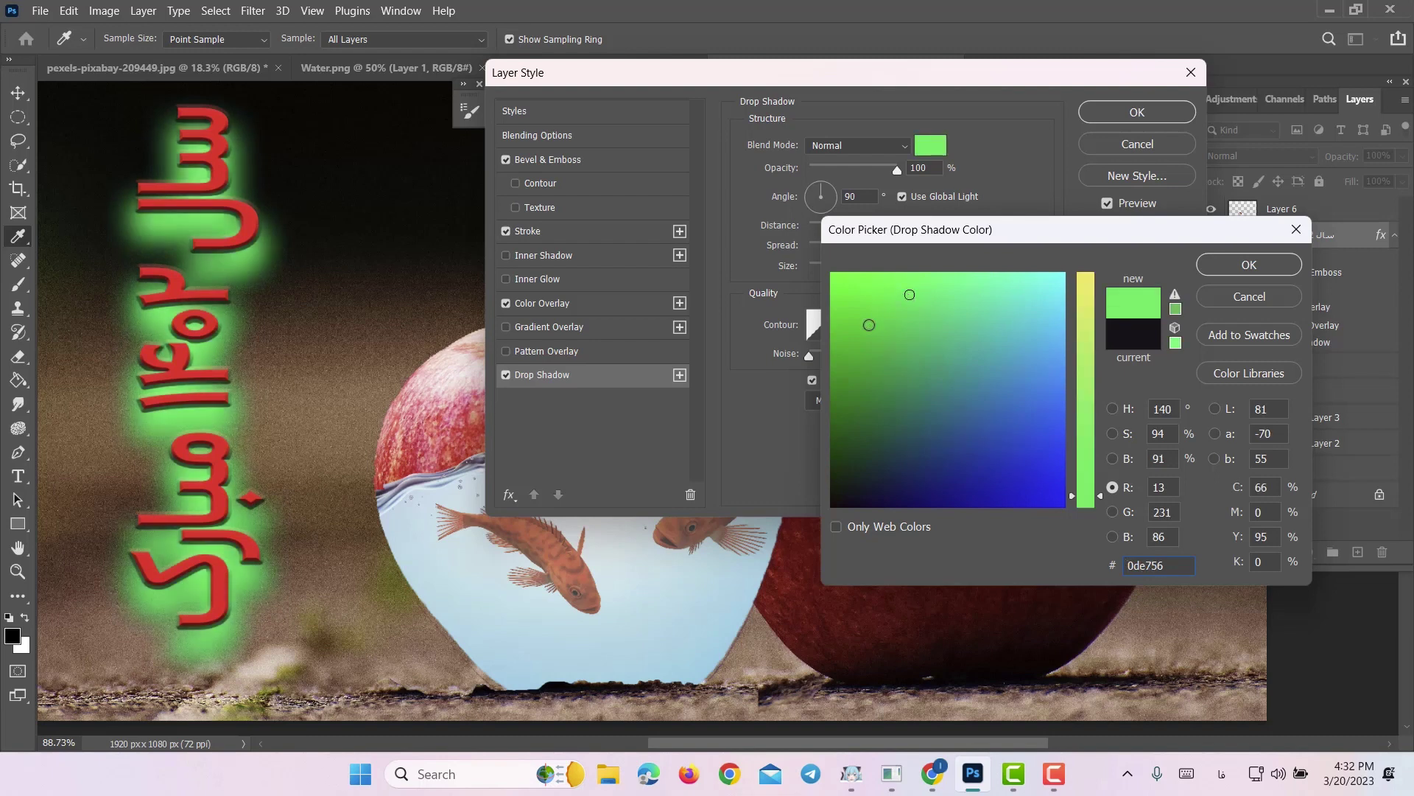
left_click(1230, 265)
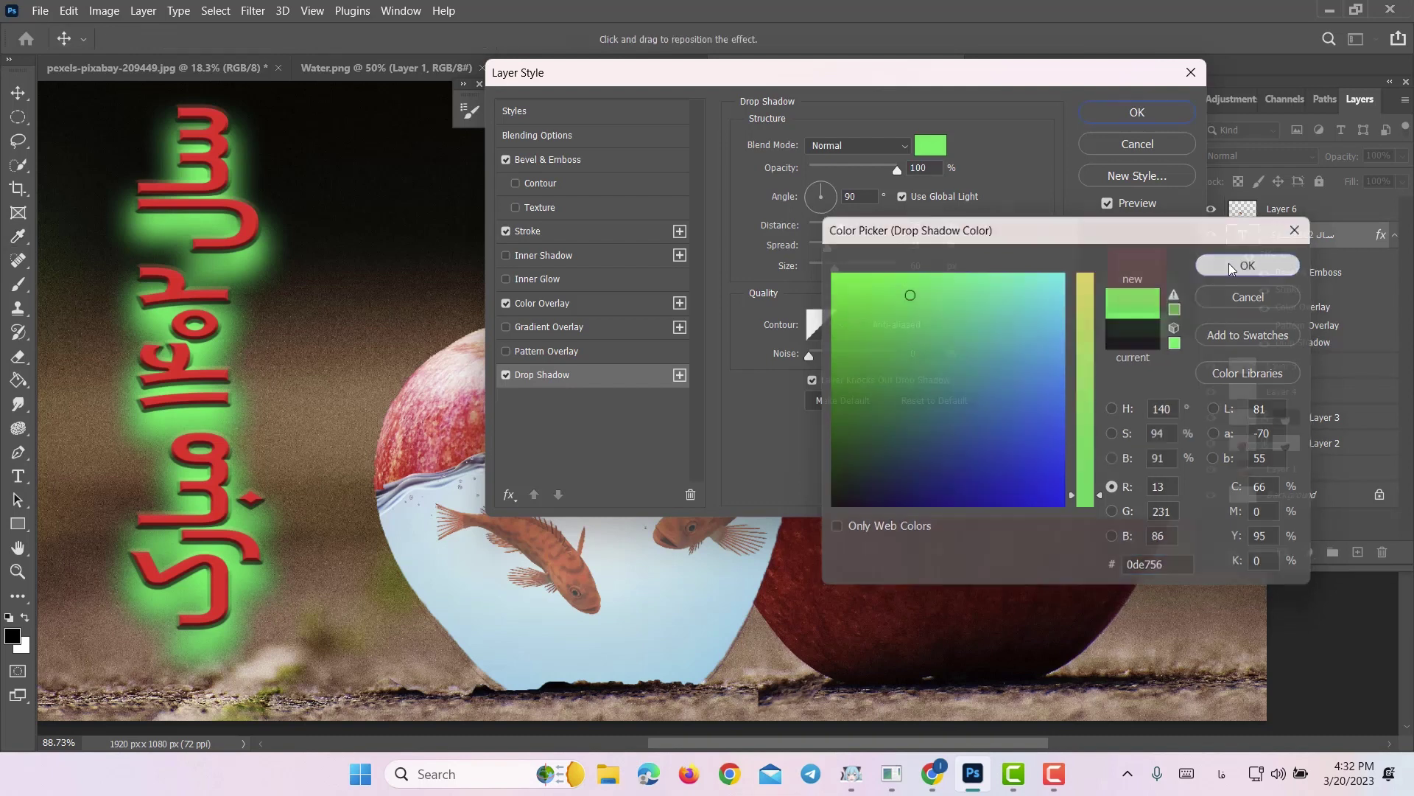
Change the text's Color Overlay colour to yellow f9e416.
left_click(614, 304)
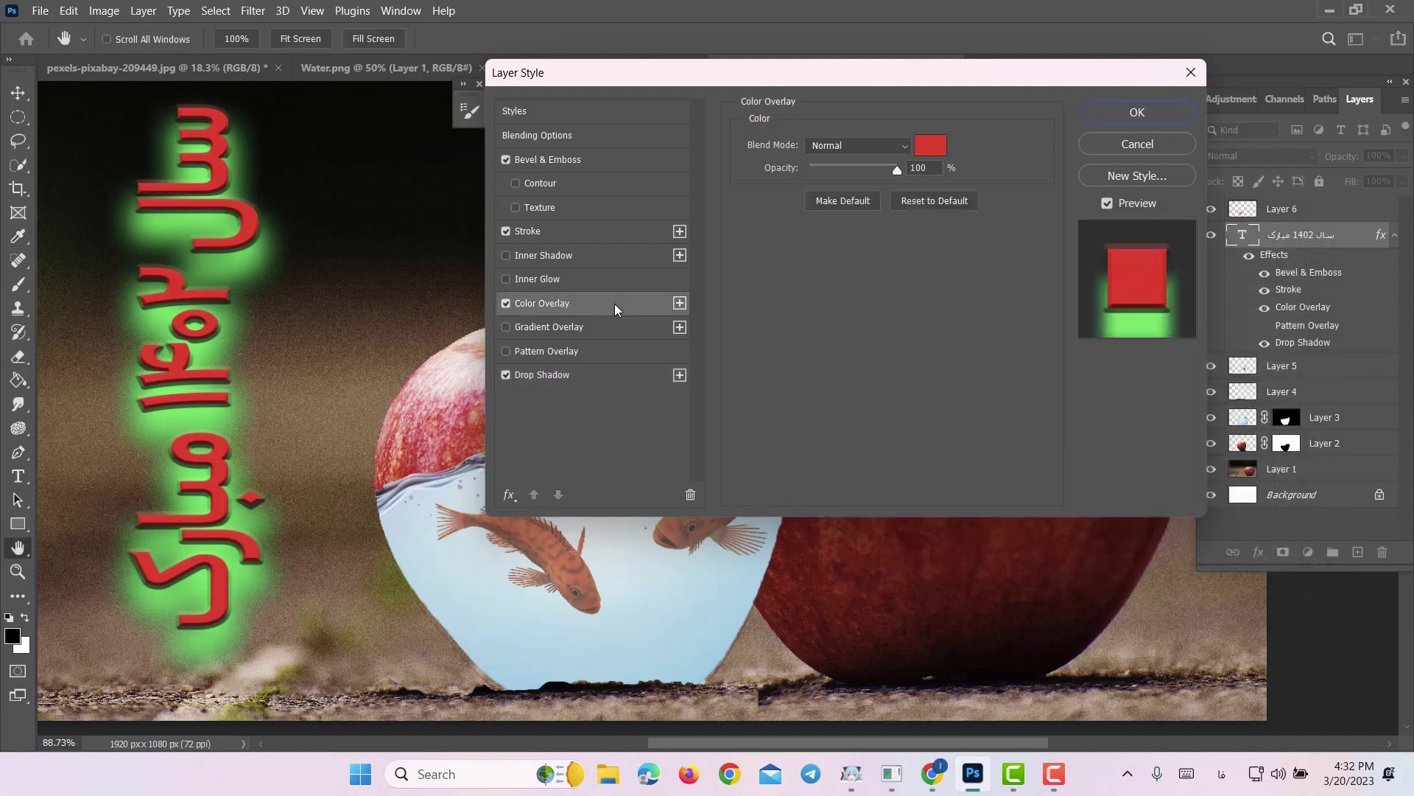
left_click(930, 157)
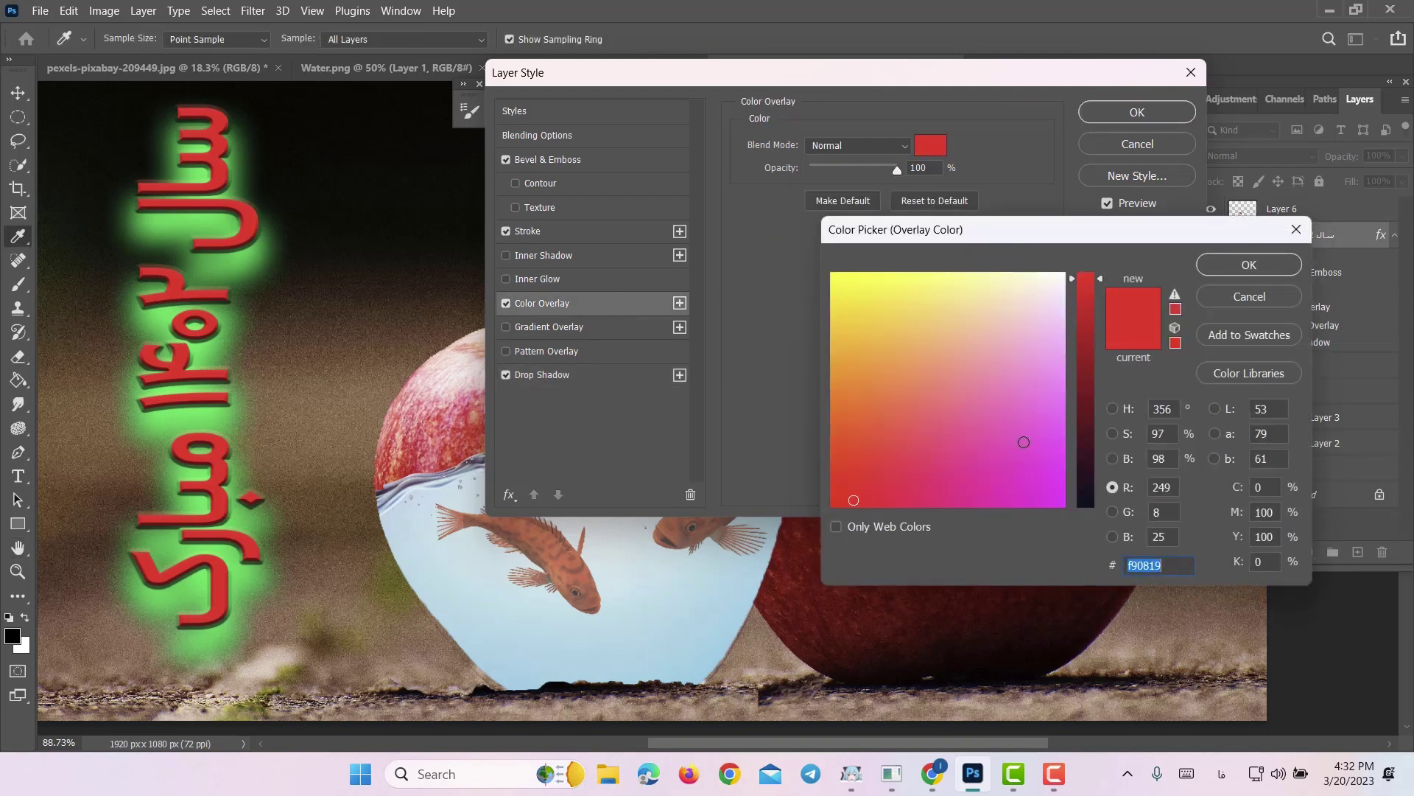
left_click(997, 407)
left_click(973, 352)
left_click(911, 326)
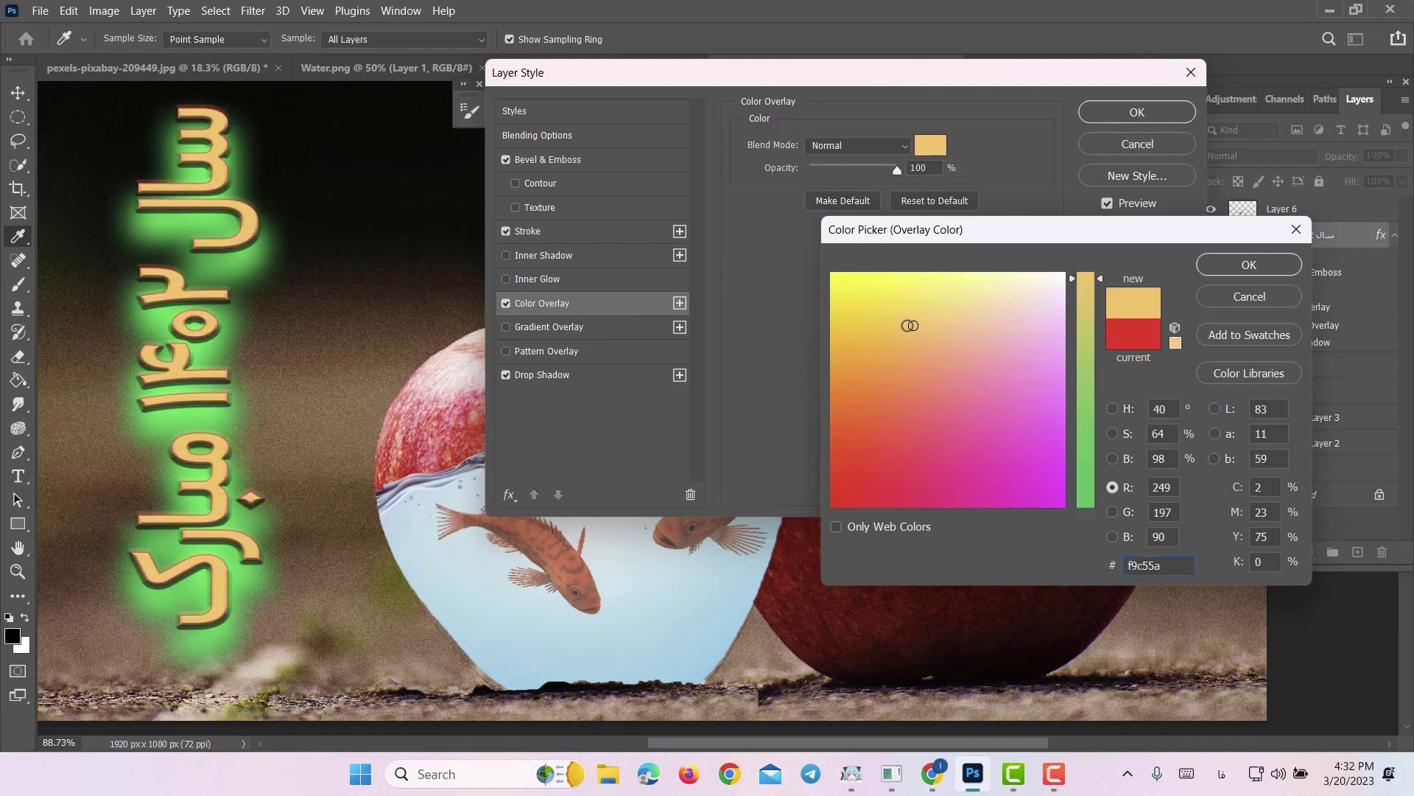
left_click(860, 315)
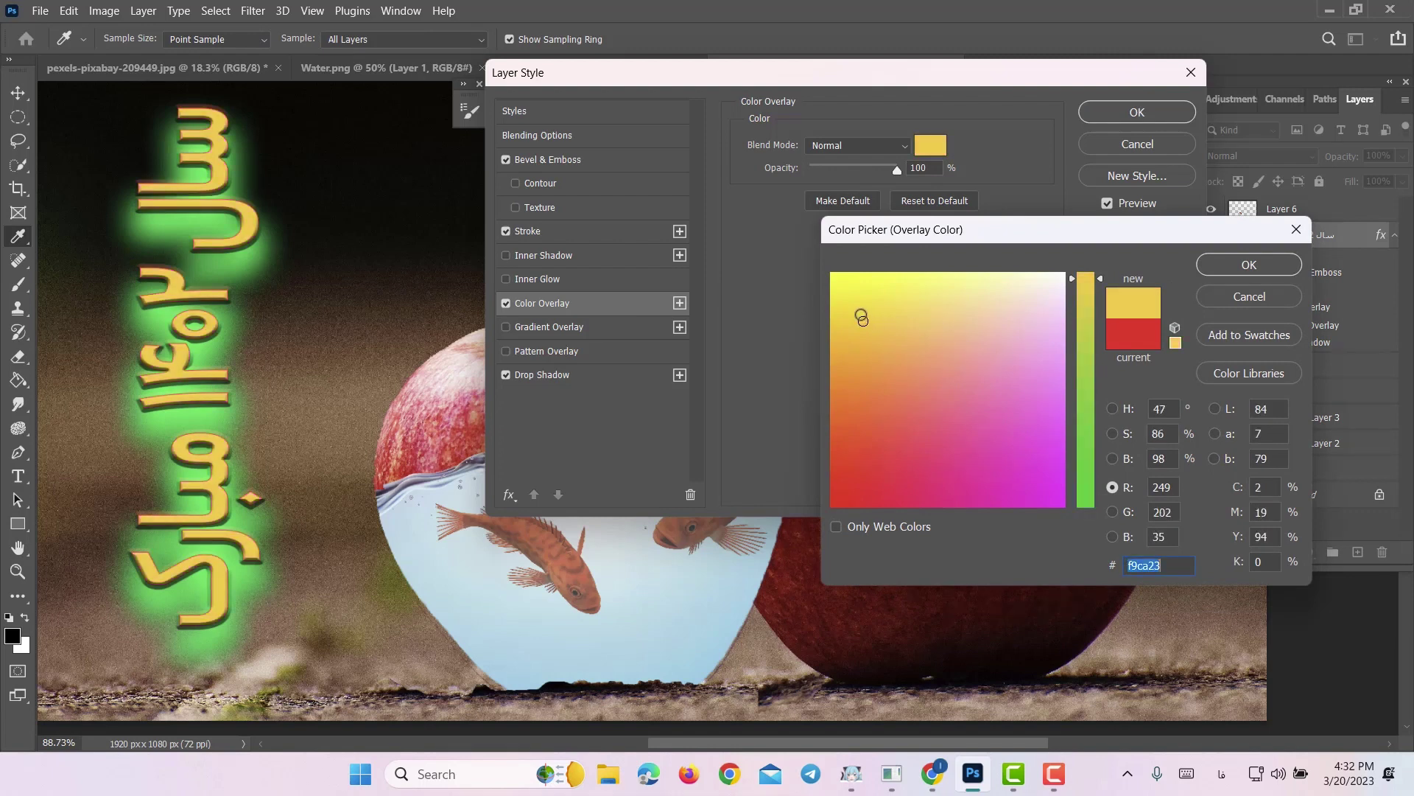
left_click(847, 306)
left_click(847, 306)
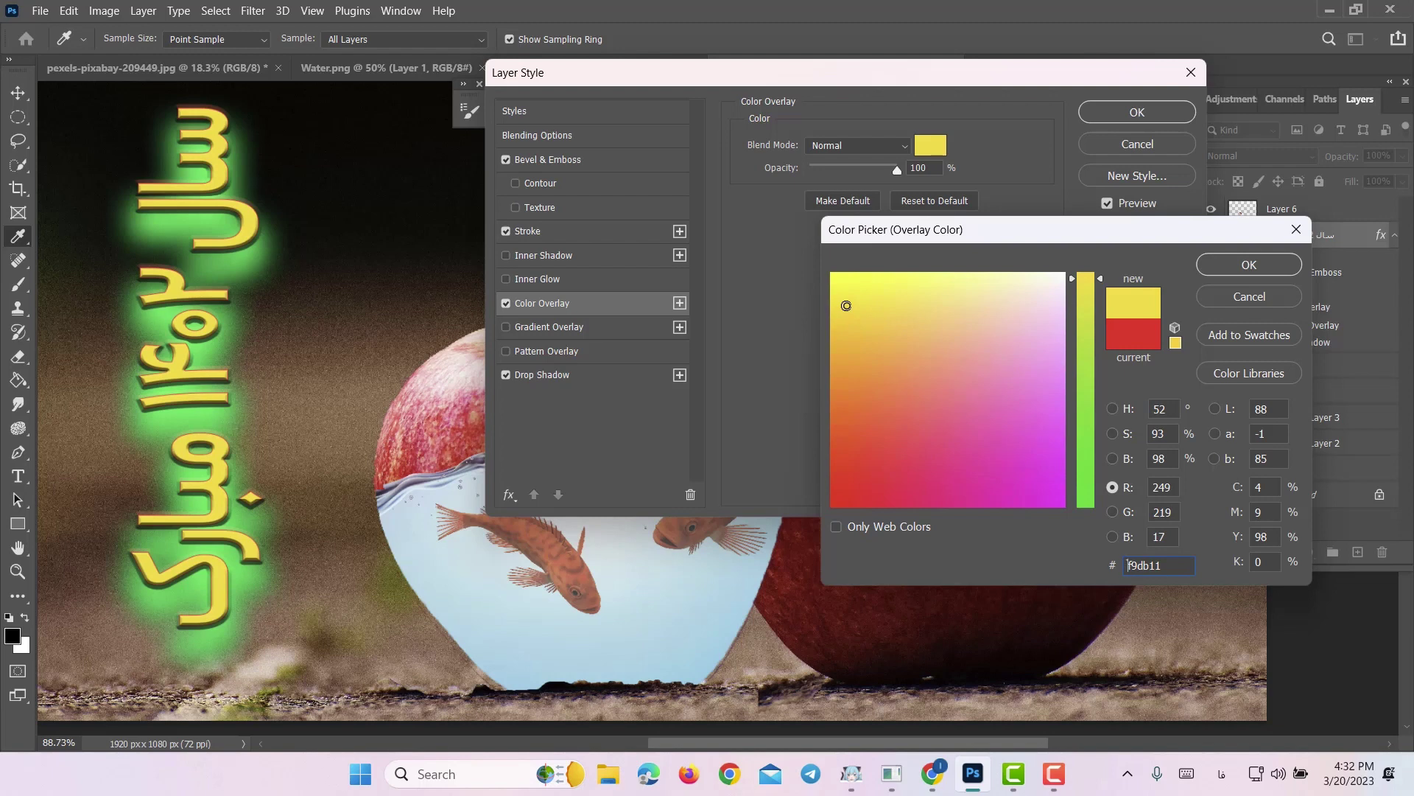
left_click(846, 304)
left_click(852, 296)
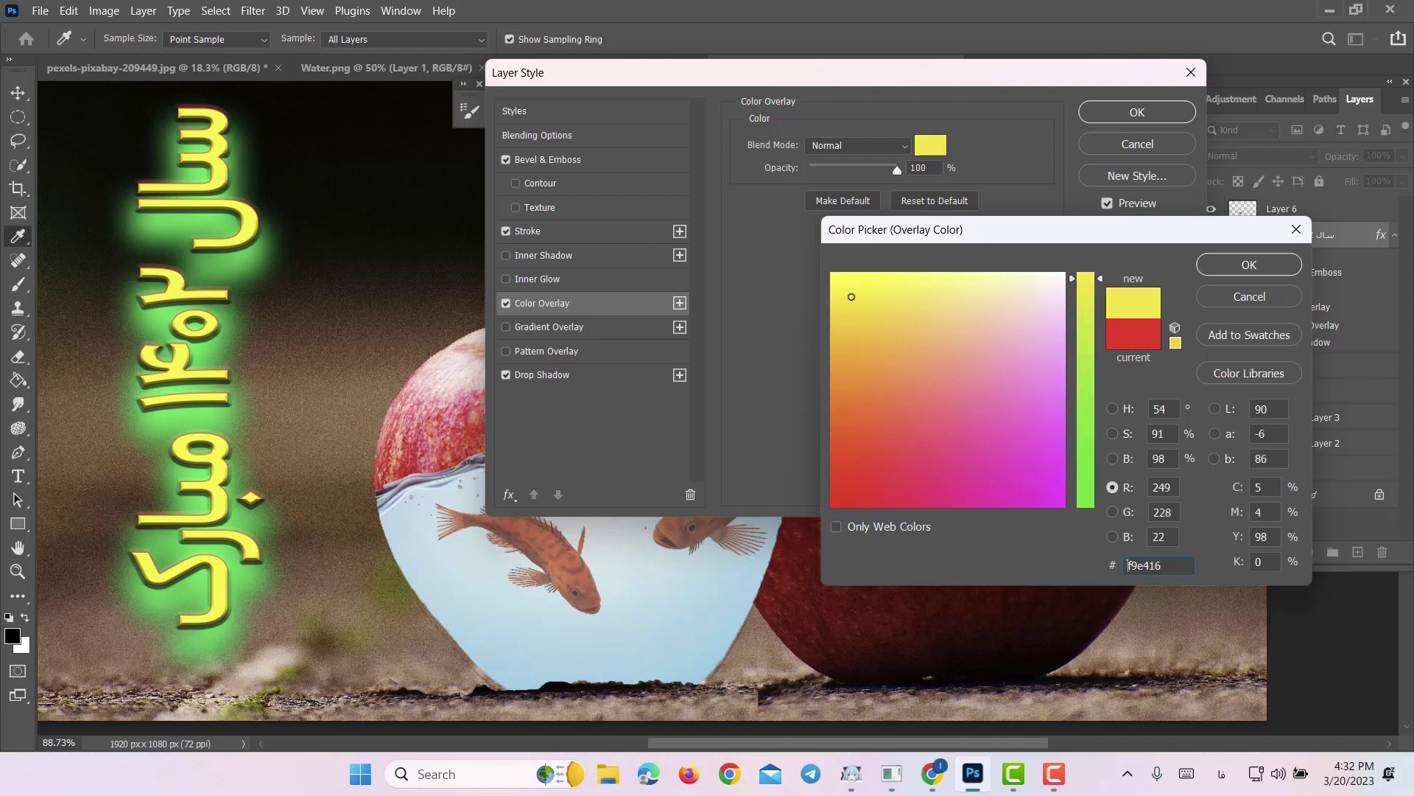
left_click(1249, 264)
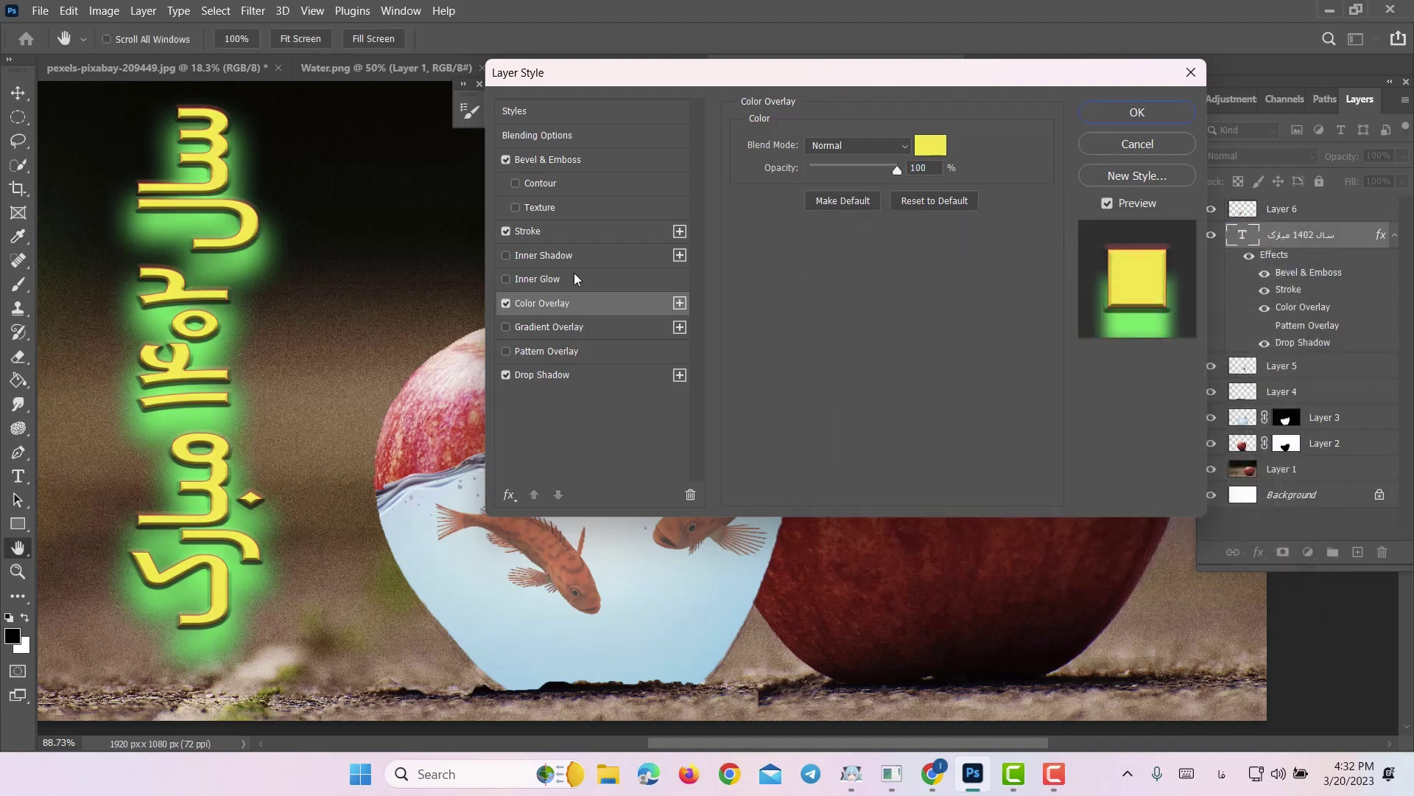
Choose near-black 0c0c03 as the colour of the text's stroke.
left_click(556, 235)
left_click(782, 279)
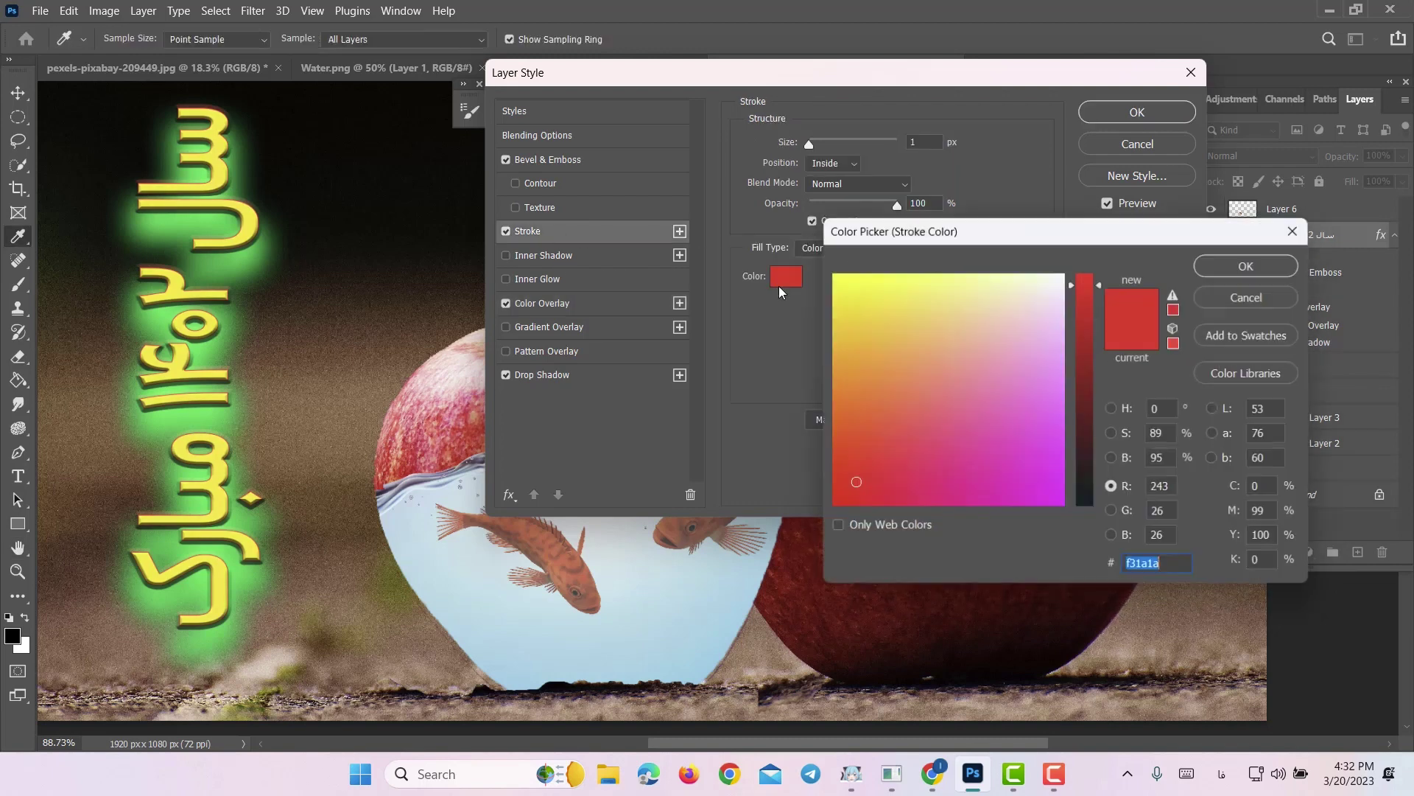
left_click(1043, 495)
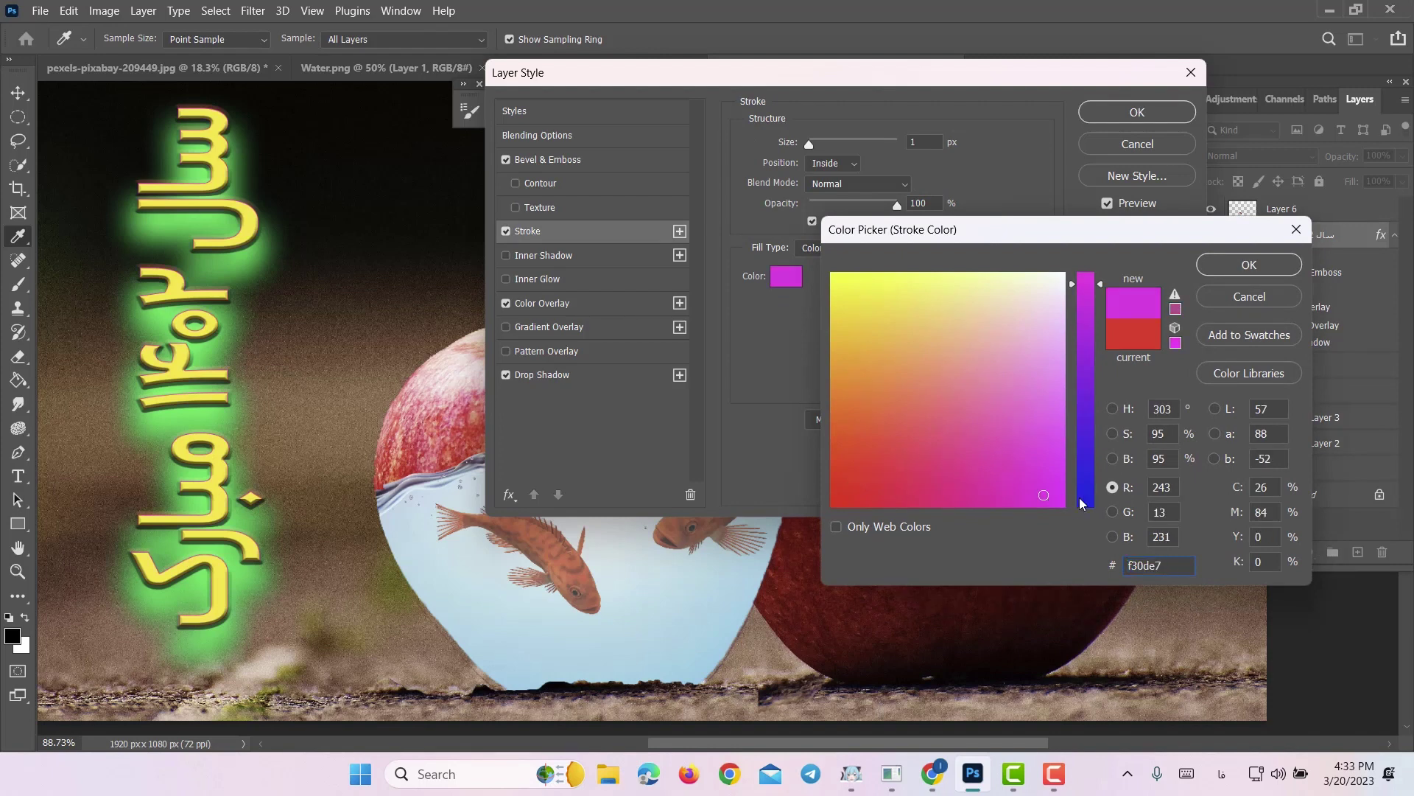
left_click(1084, 497)
left_click(834, 496)
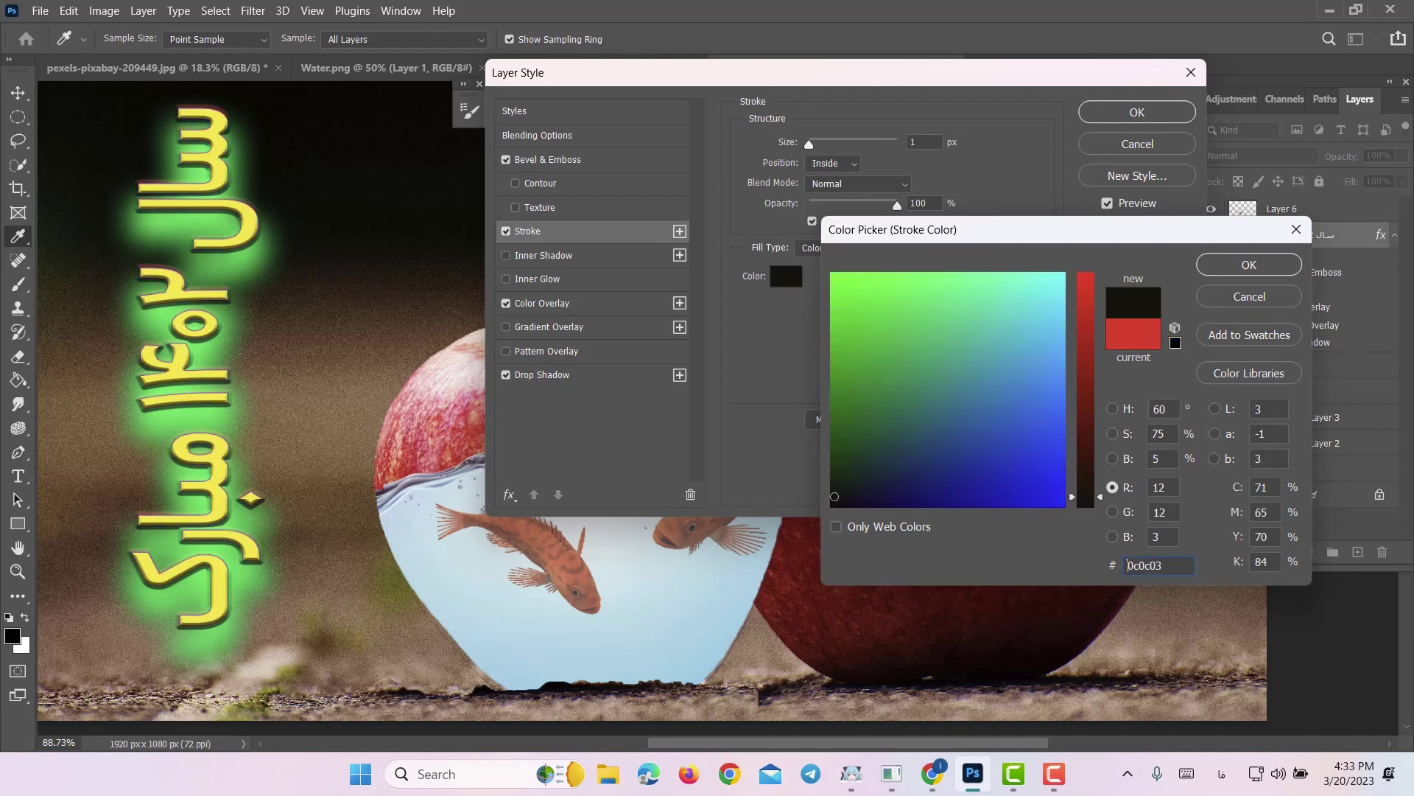